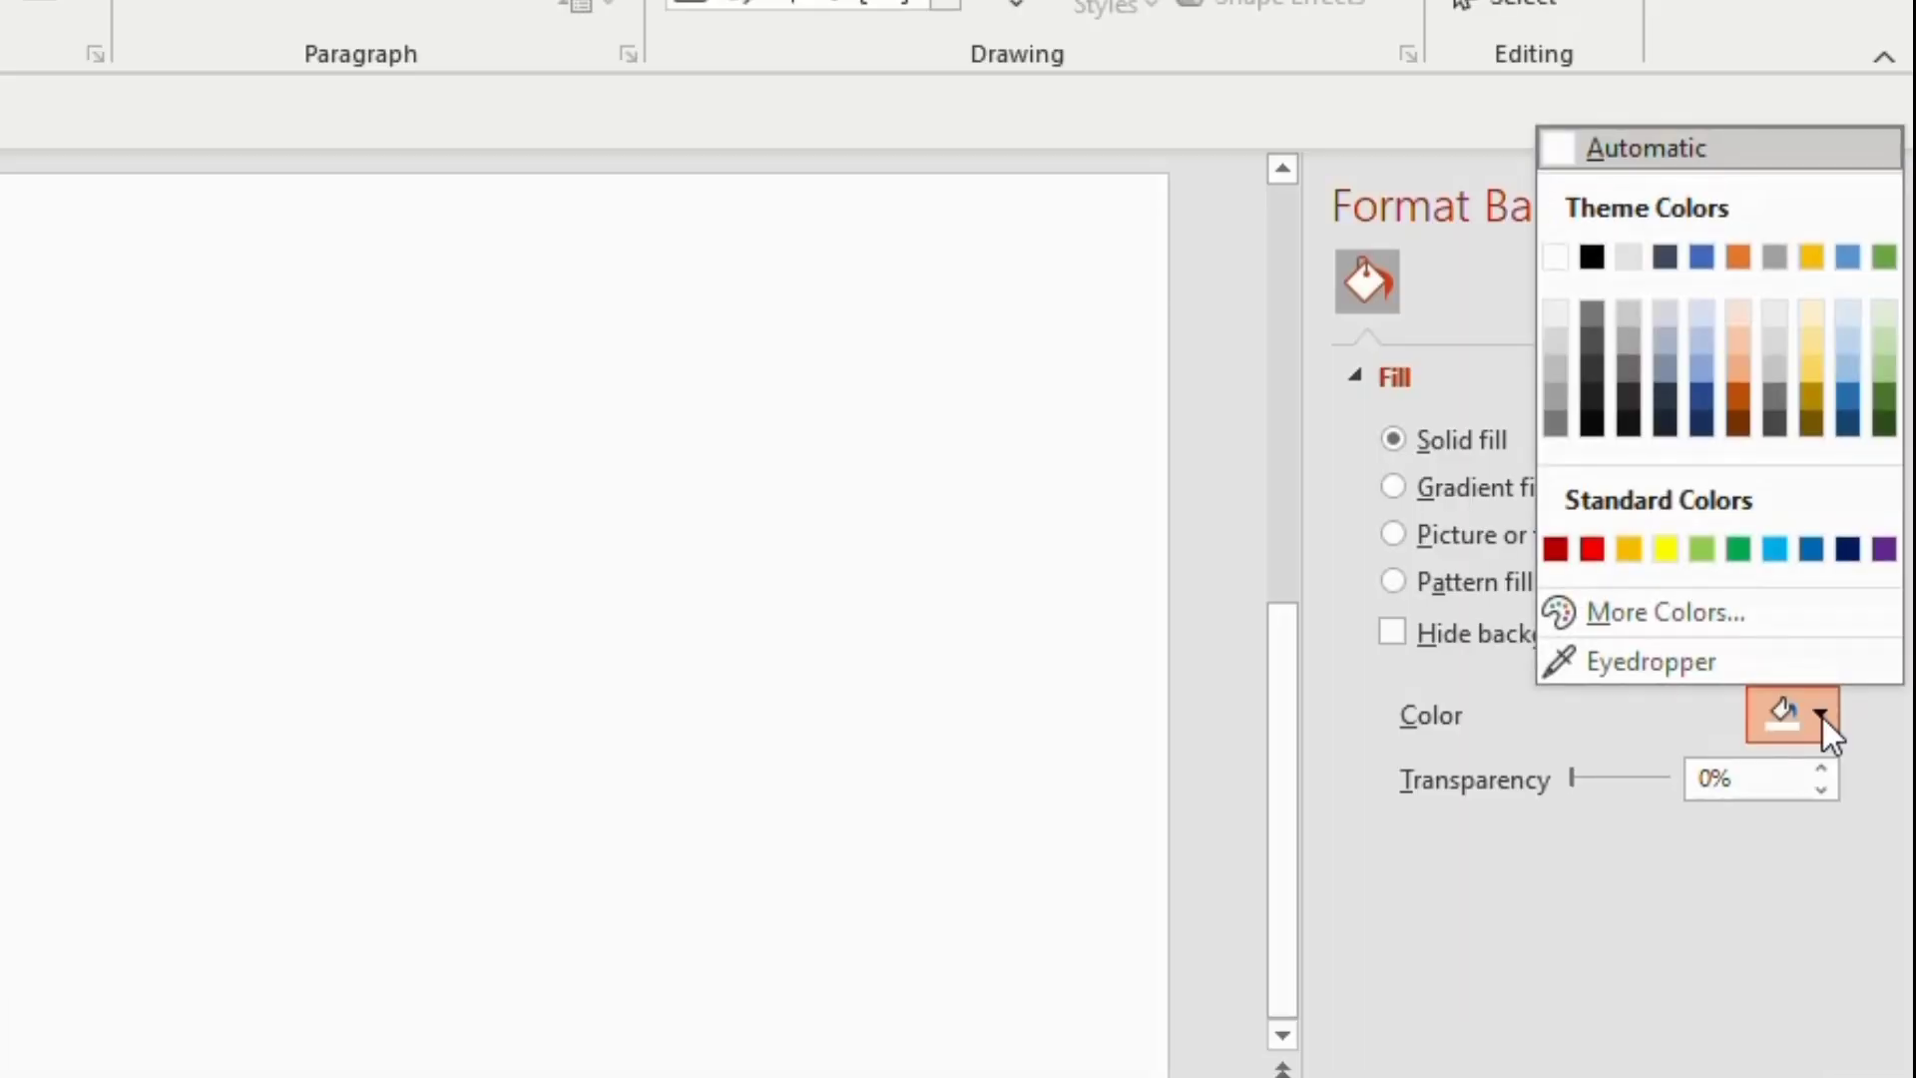
# - Give the slide a light grey background and draw a rectangle with no outline
pyautogui.click(1555, 312)
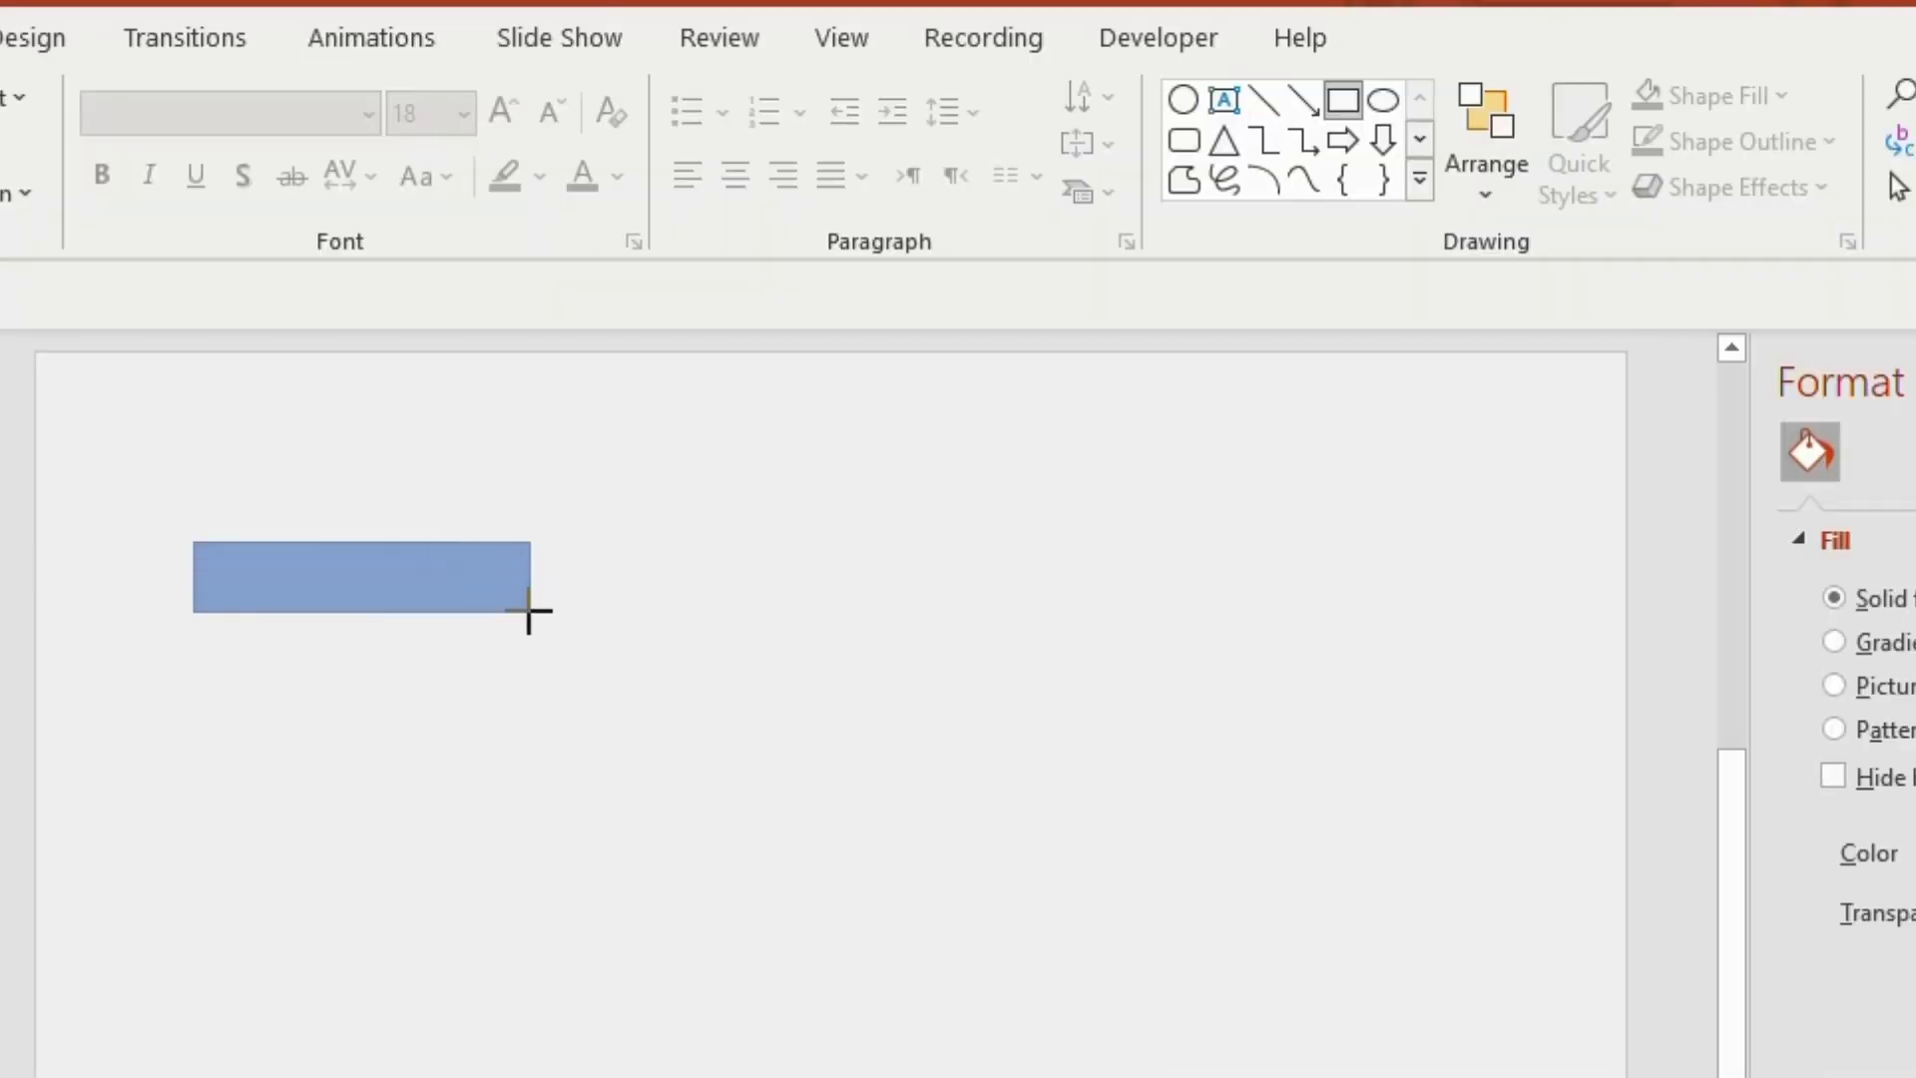
pyautogui.moveTo(528, 611); pyautogui.dragTo(792, 704)
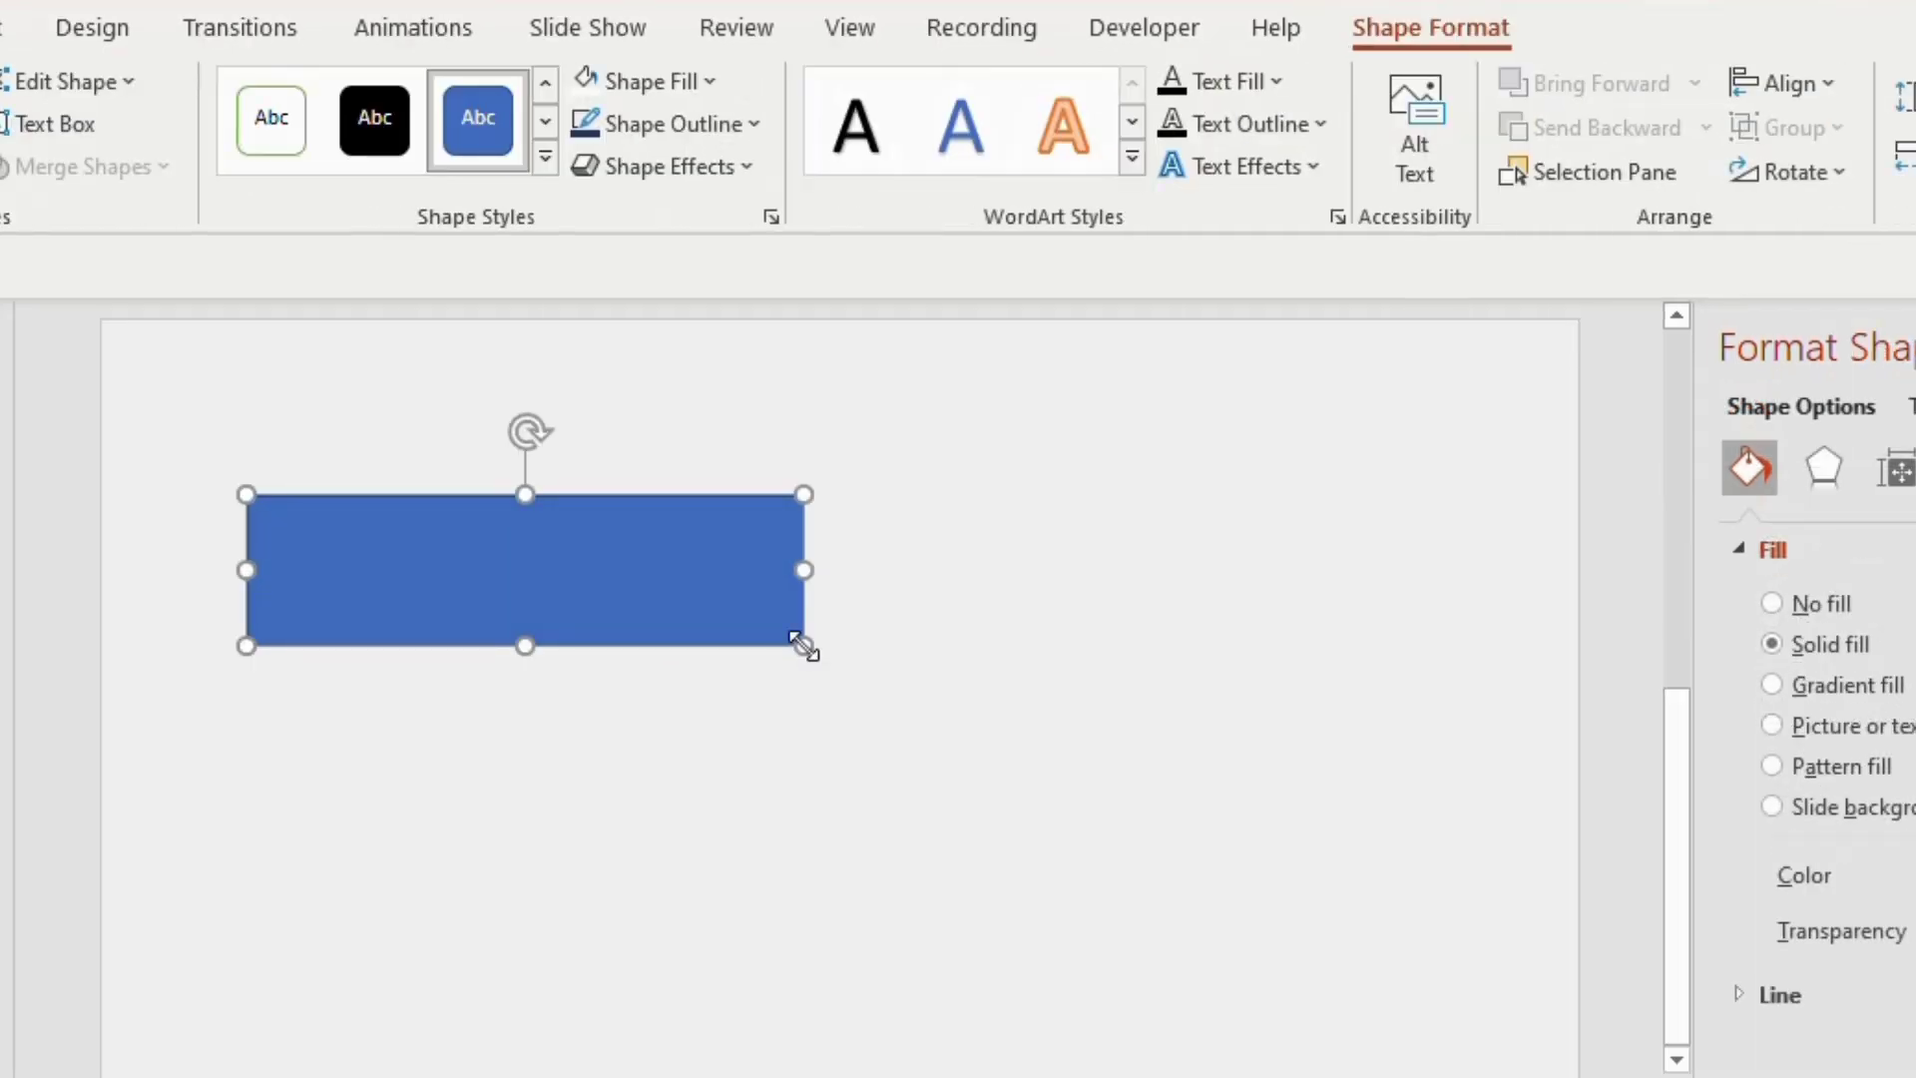
pyautogui.click(663, 124)
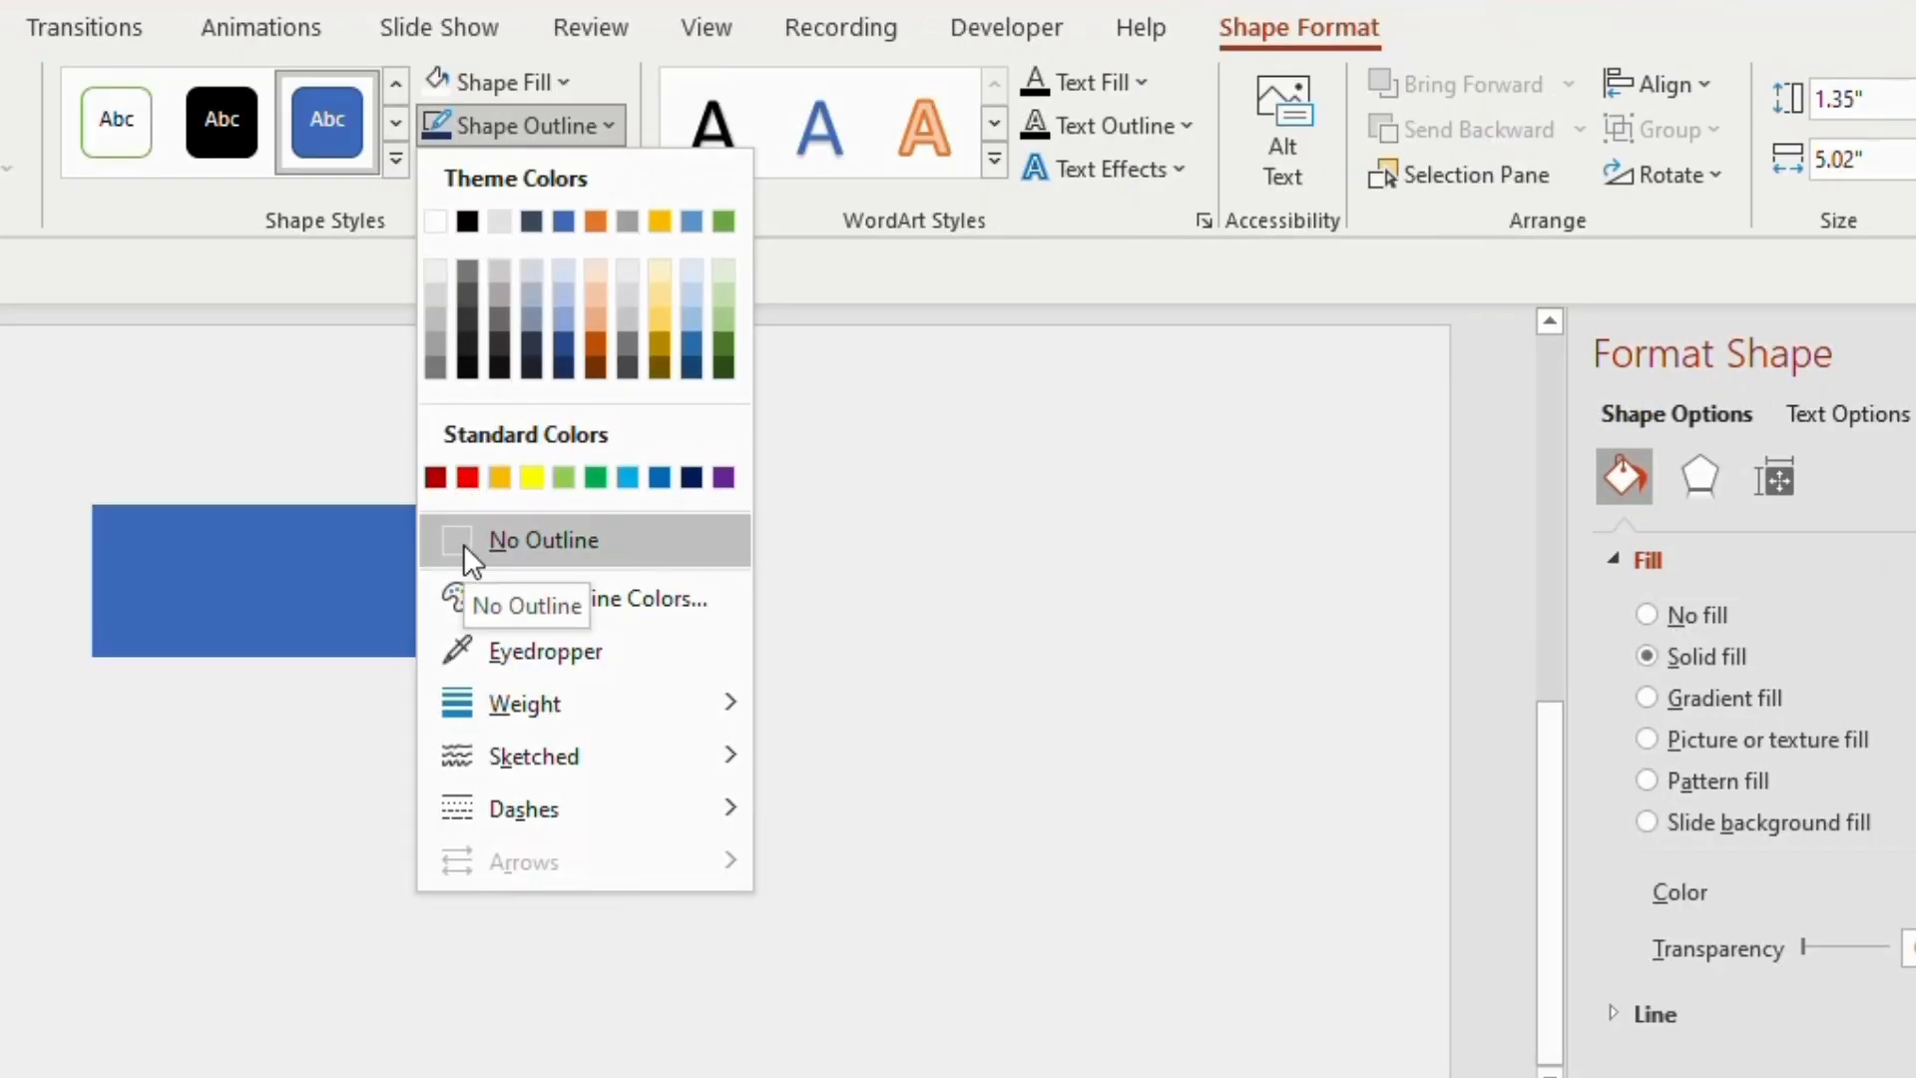
pyautogui.click(463, 543)
# - Fill the rectangle with a Linear Right gradient running left to right
pyautogui.click(1646, 697)
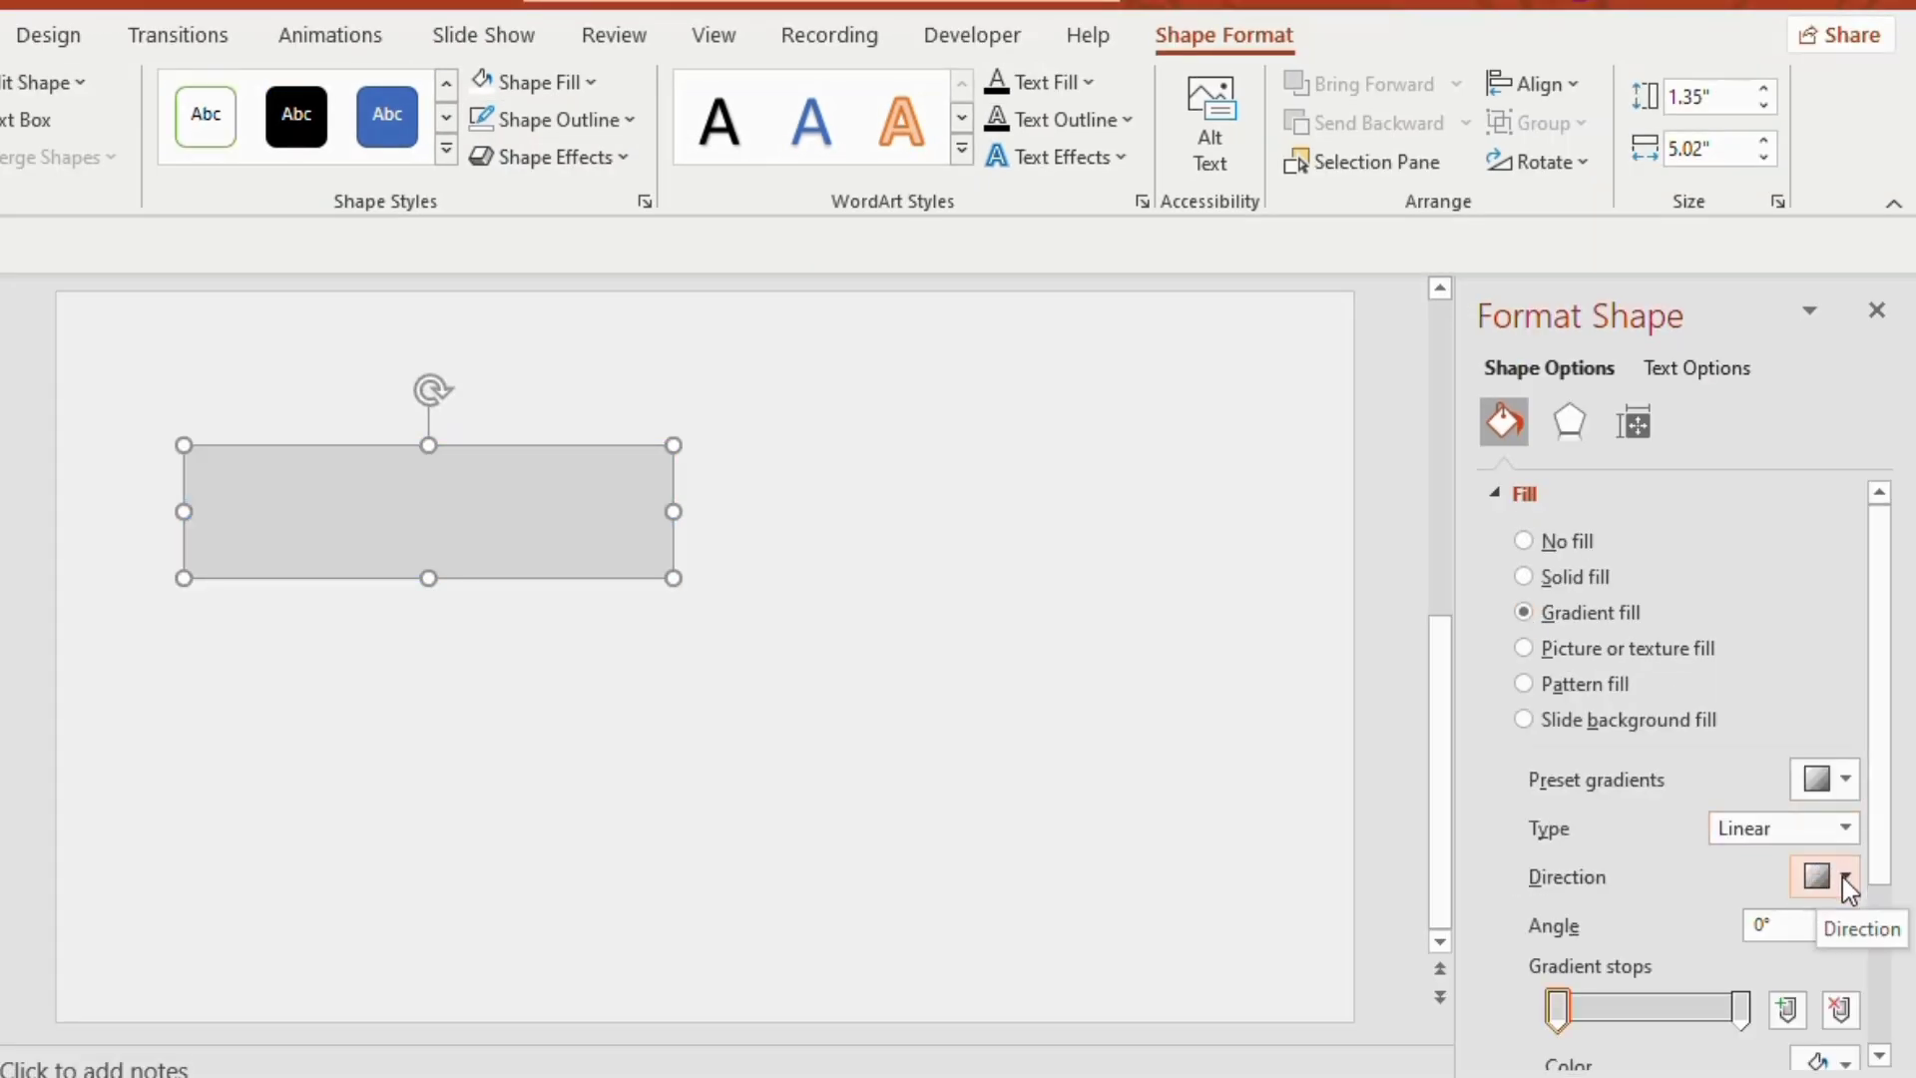
pyautogui.click(1841, 877)
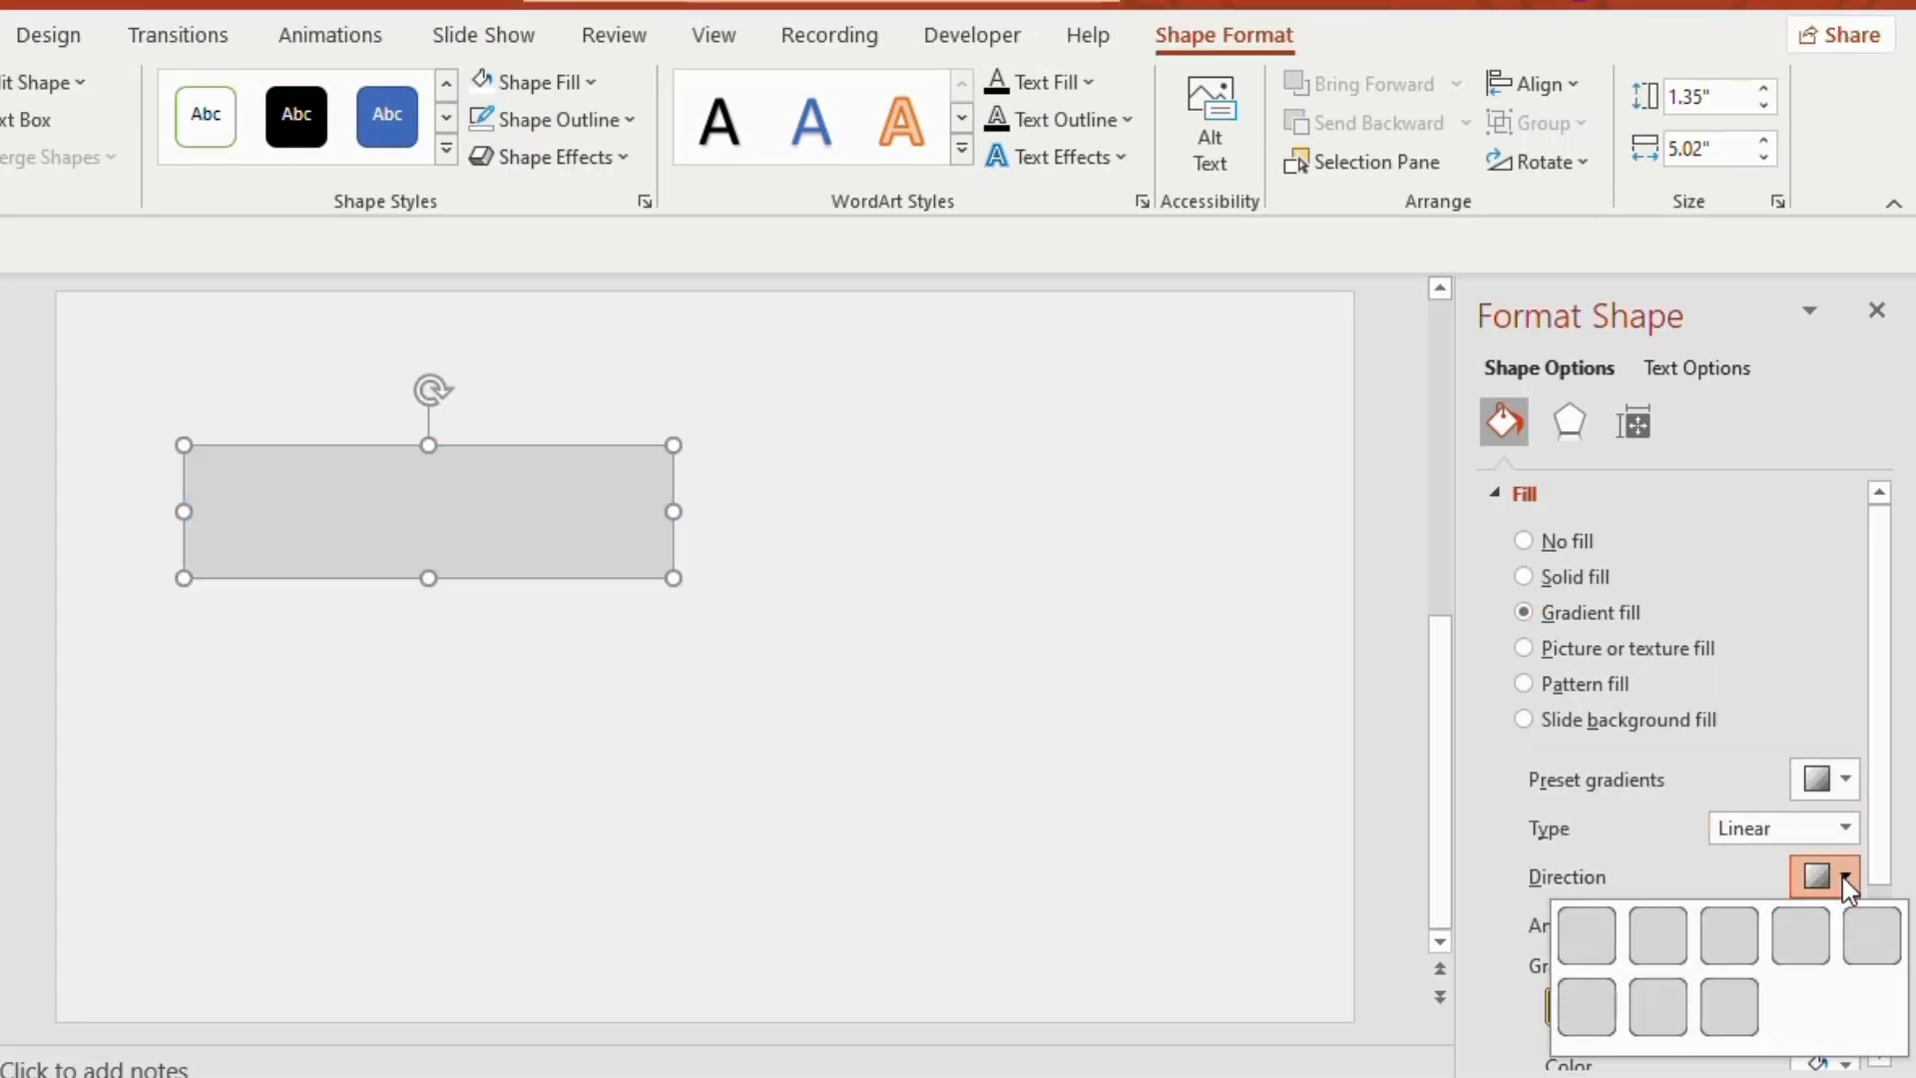
pyautogui.click(1811, 946)
# - Add three gradient stops at 50%, 75% and 88%
pyautogui.scroll(-3, 1810, 945)
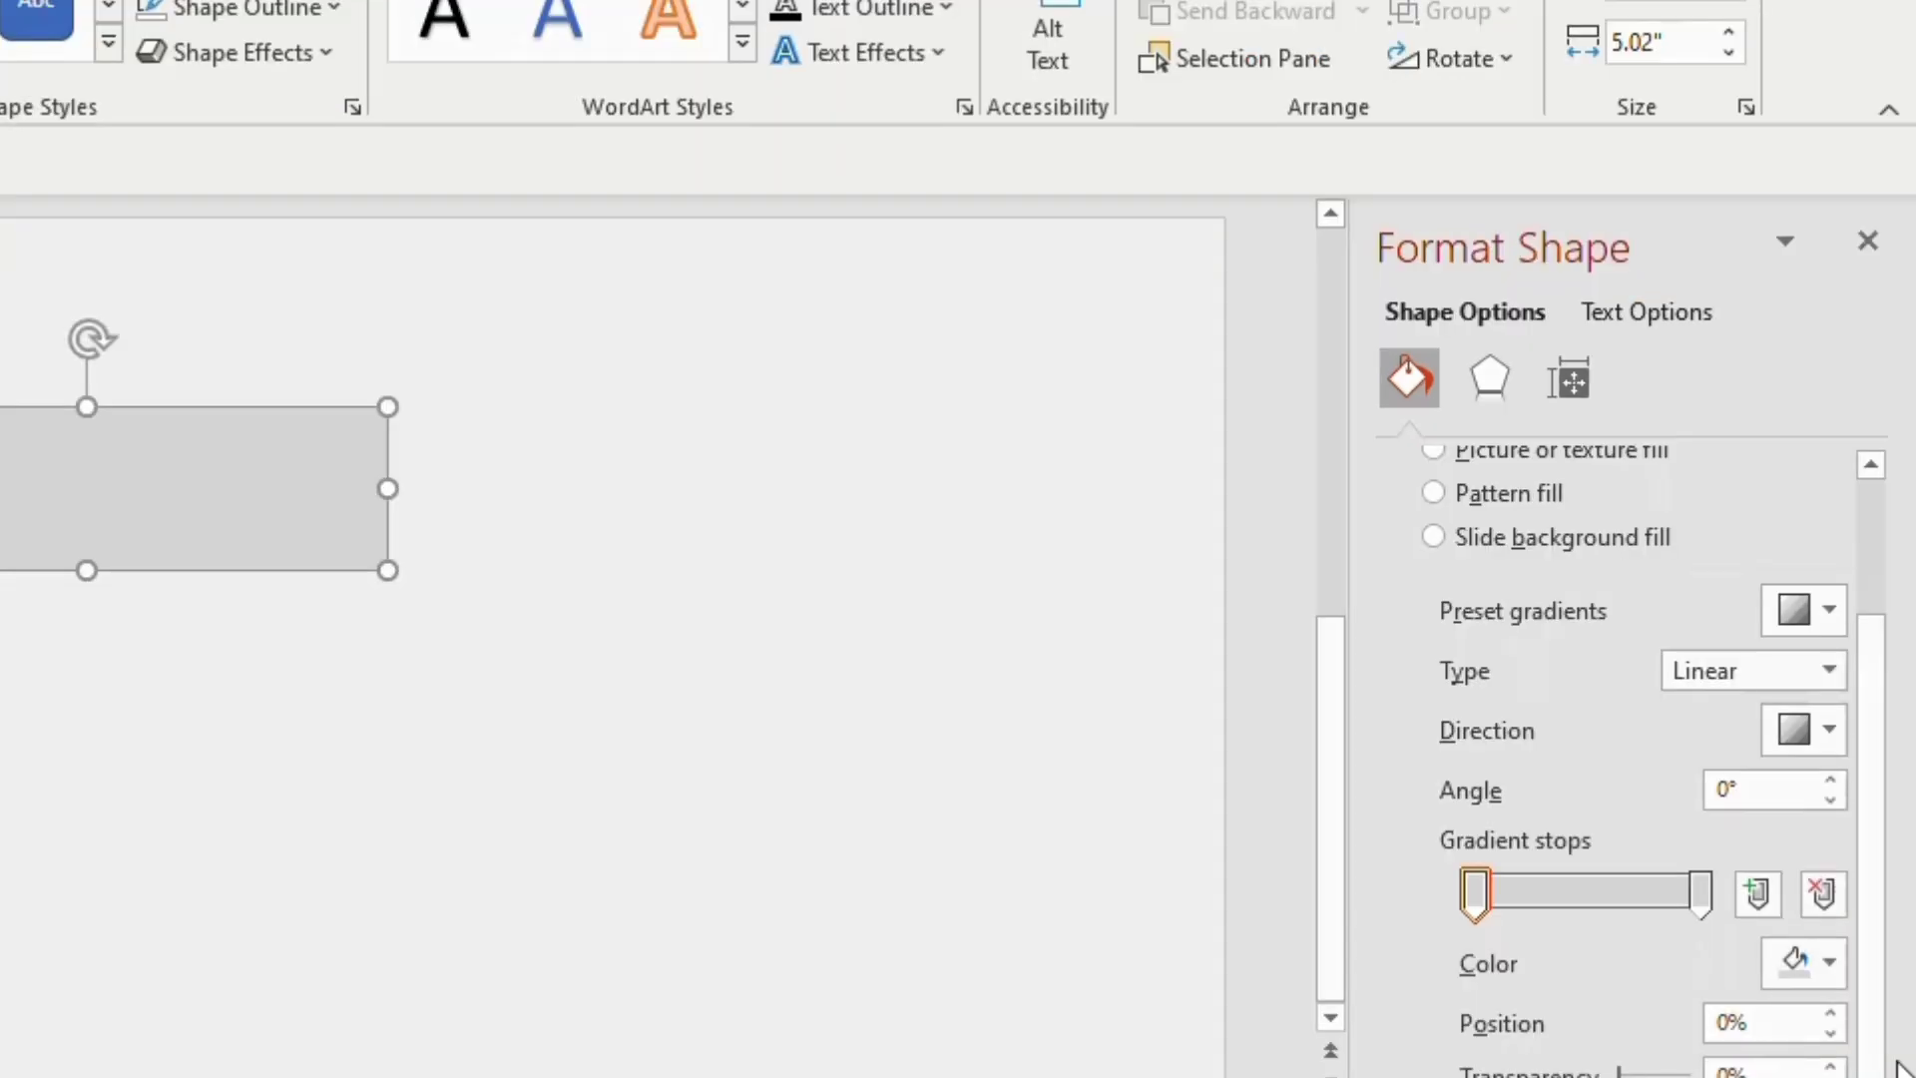
pyautogui.scroll(-1, 1866, 878)
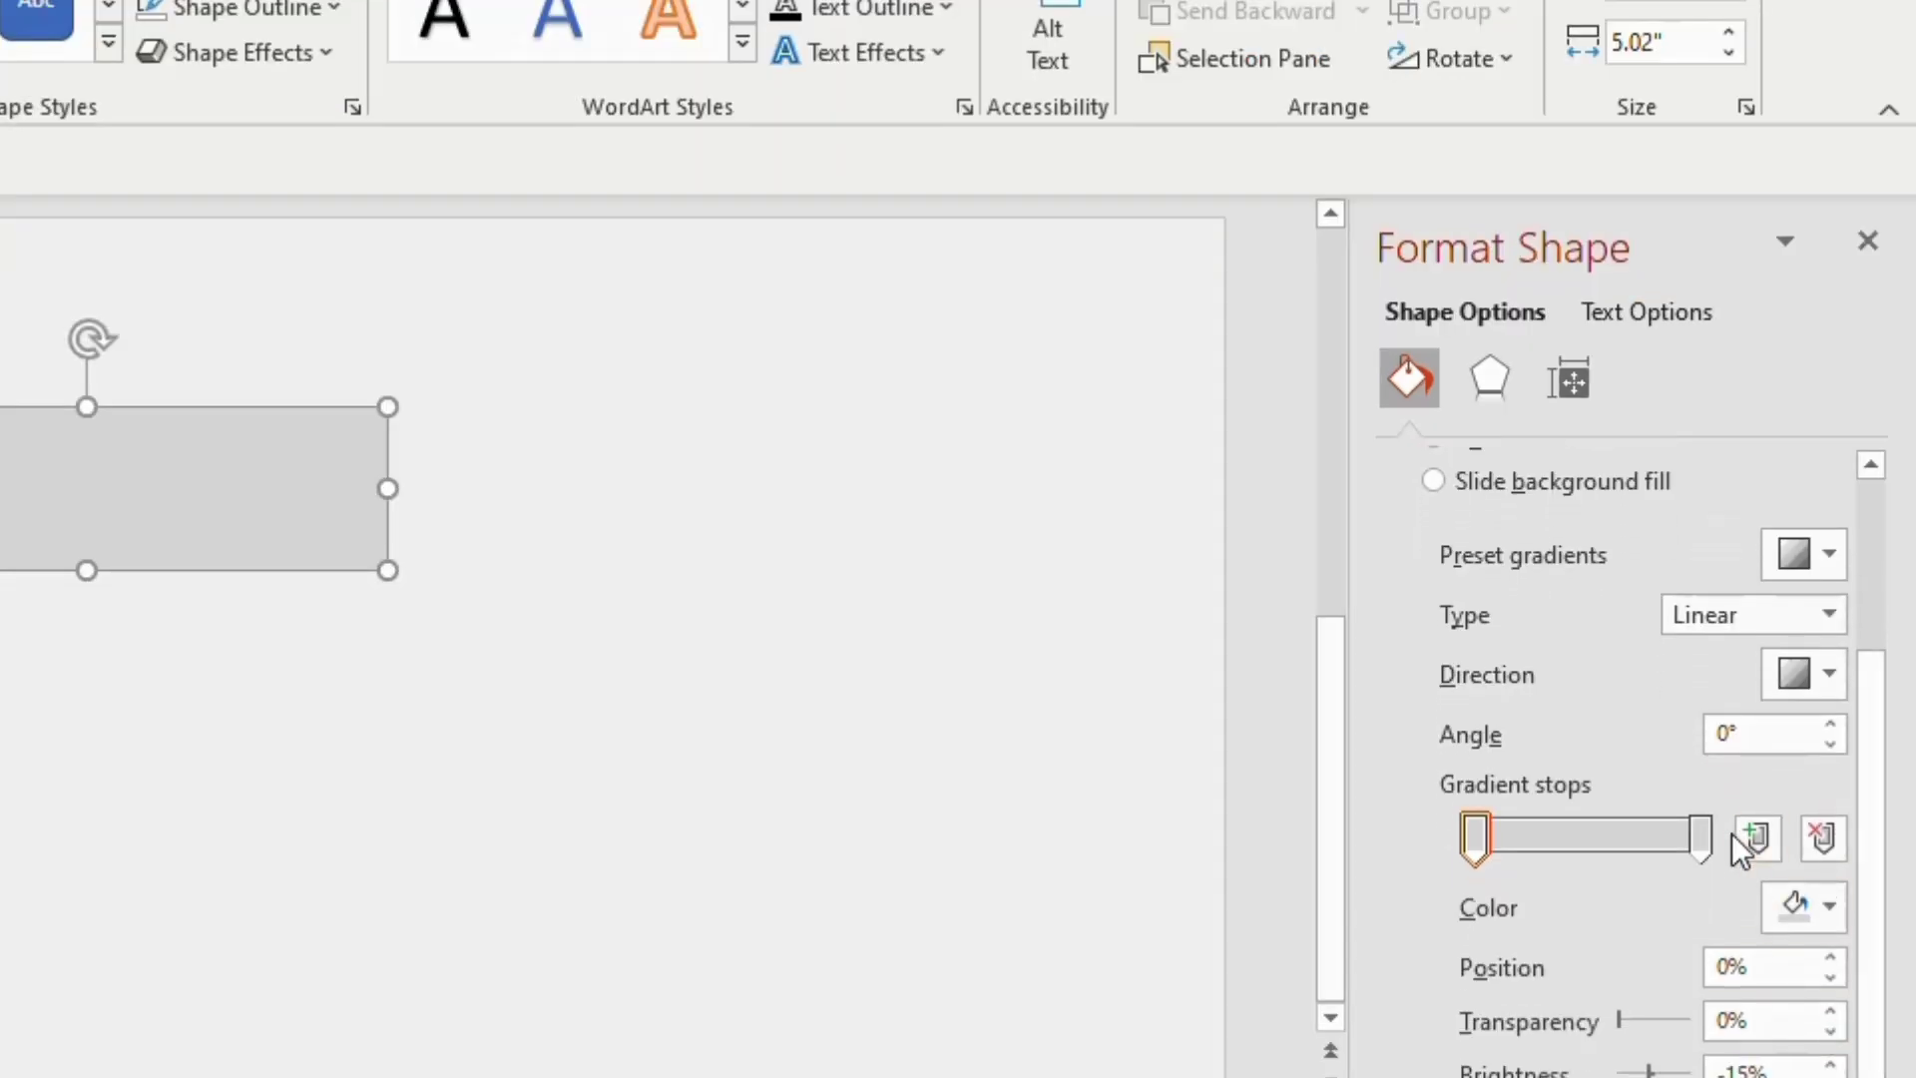
pyautogui.click(1758, 838)
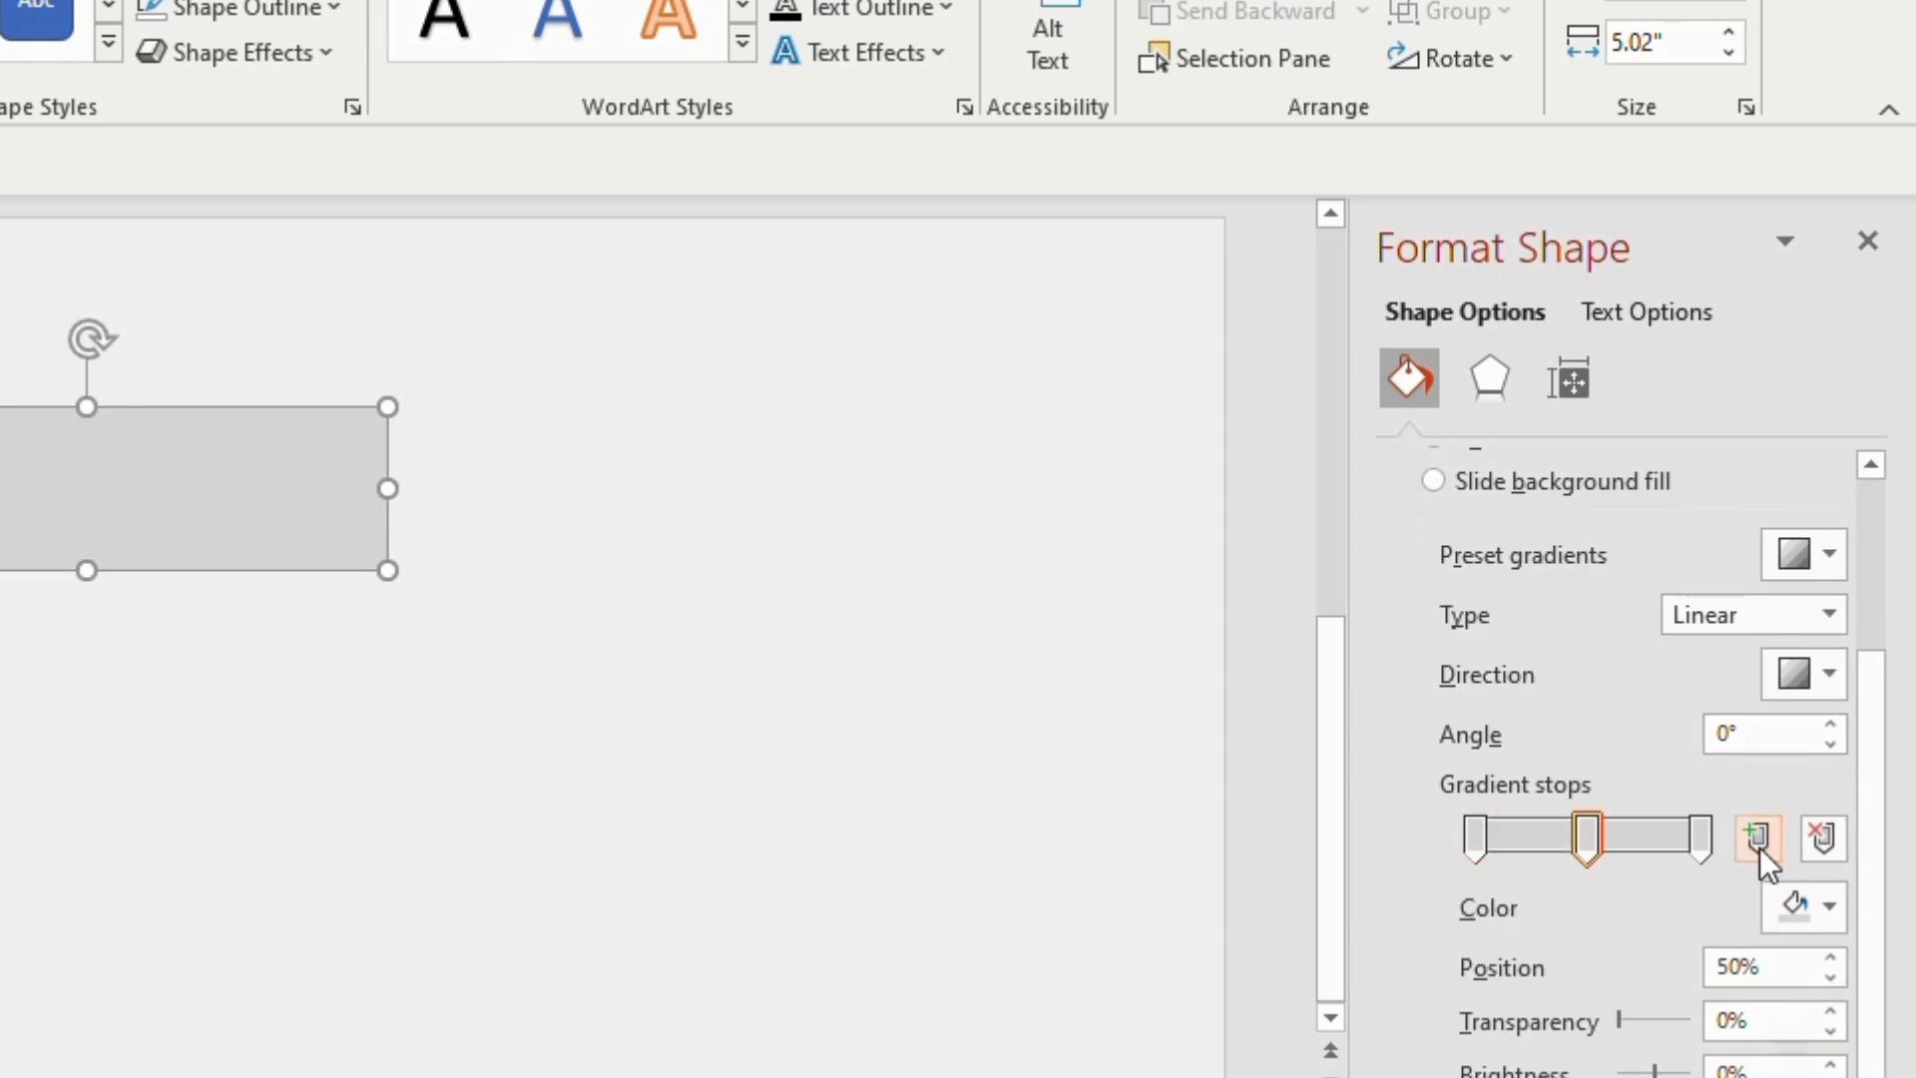
pyautogui.click(1758, 847)
pyautogui.click(1758, 847)
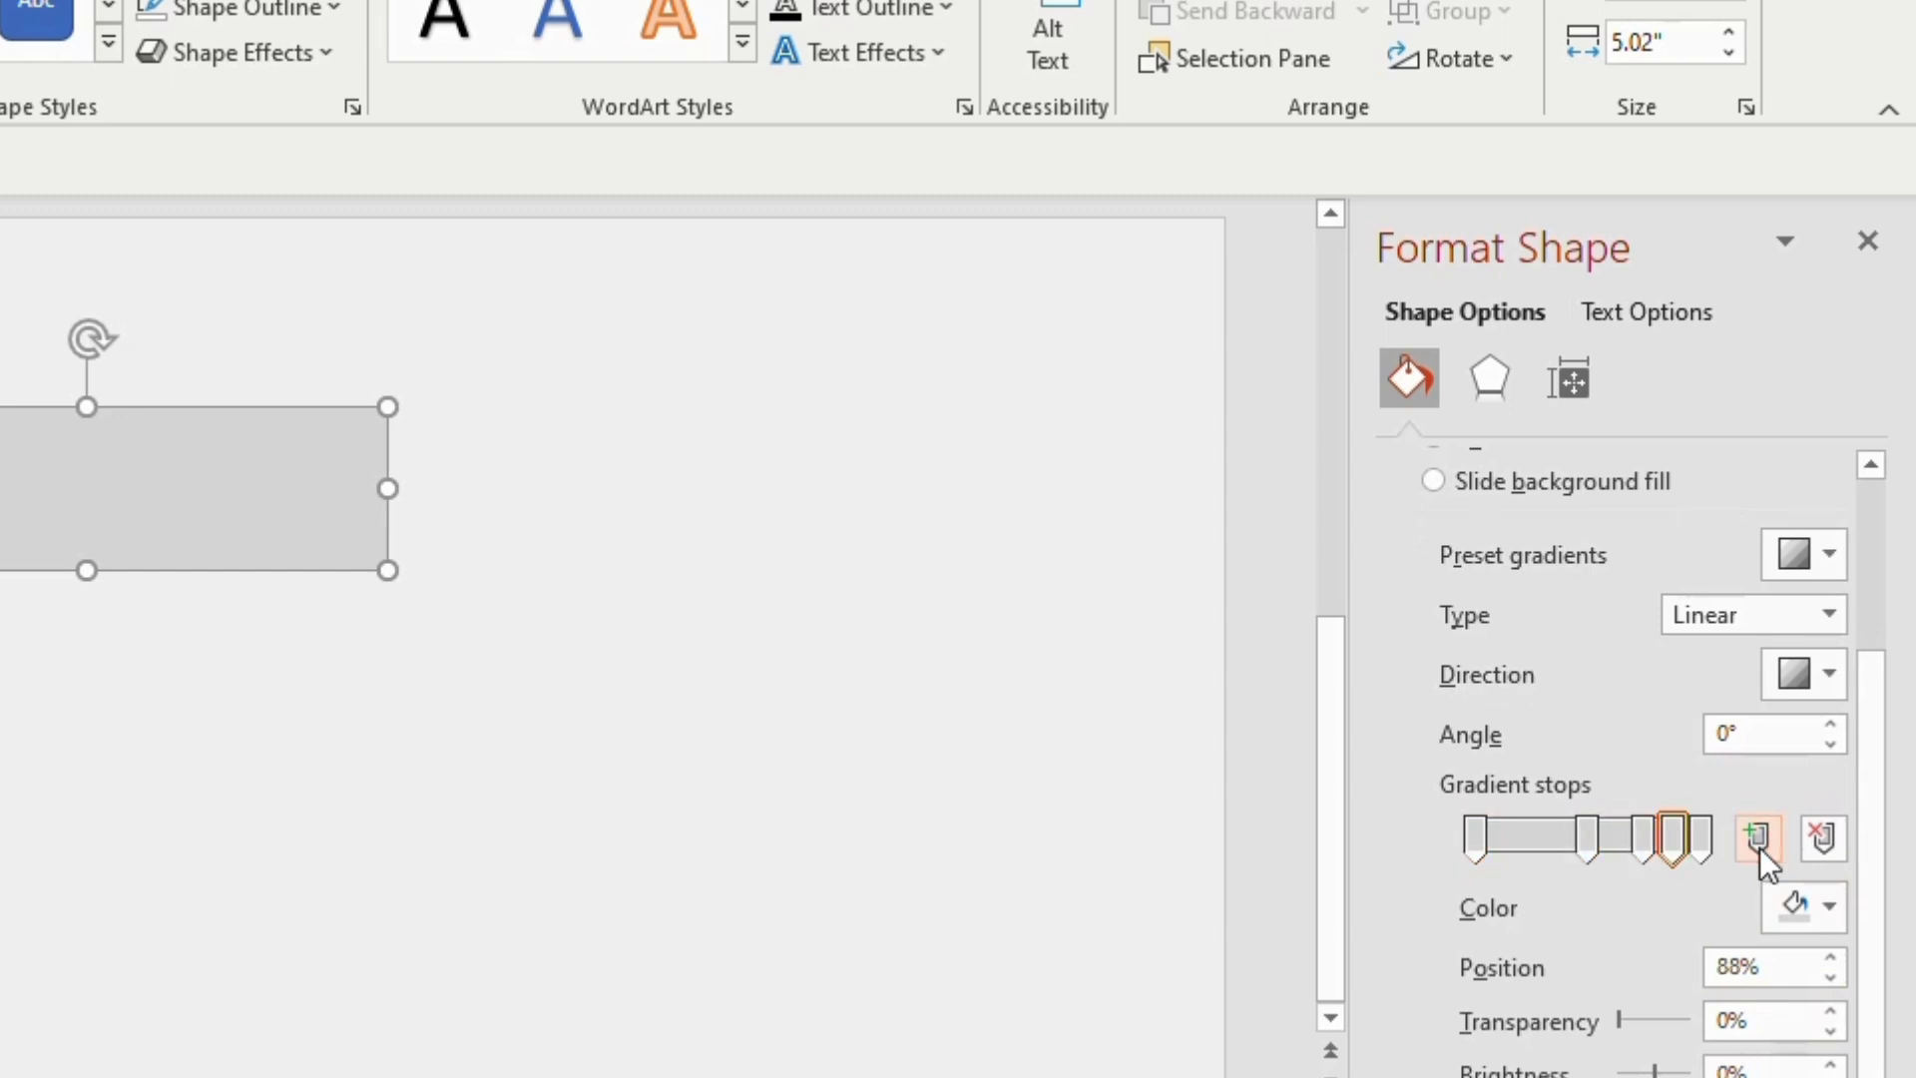
# - Colour the first gradient stop light grey and the 12% stop pale grey
pyautogui.click(1475, 838)
pyautogui.click(1828, 906)
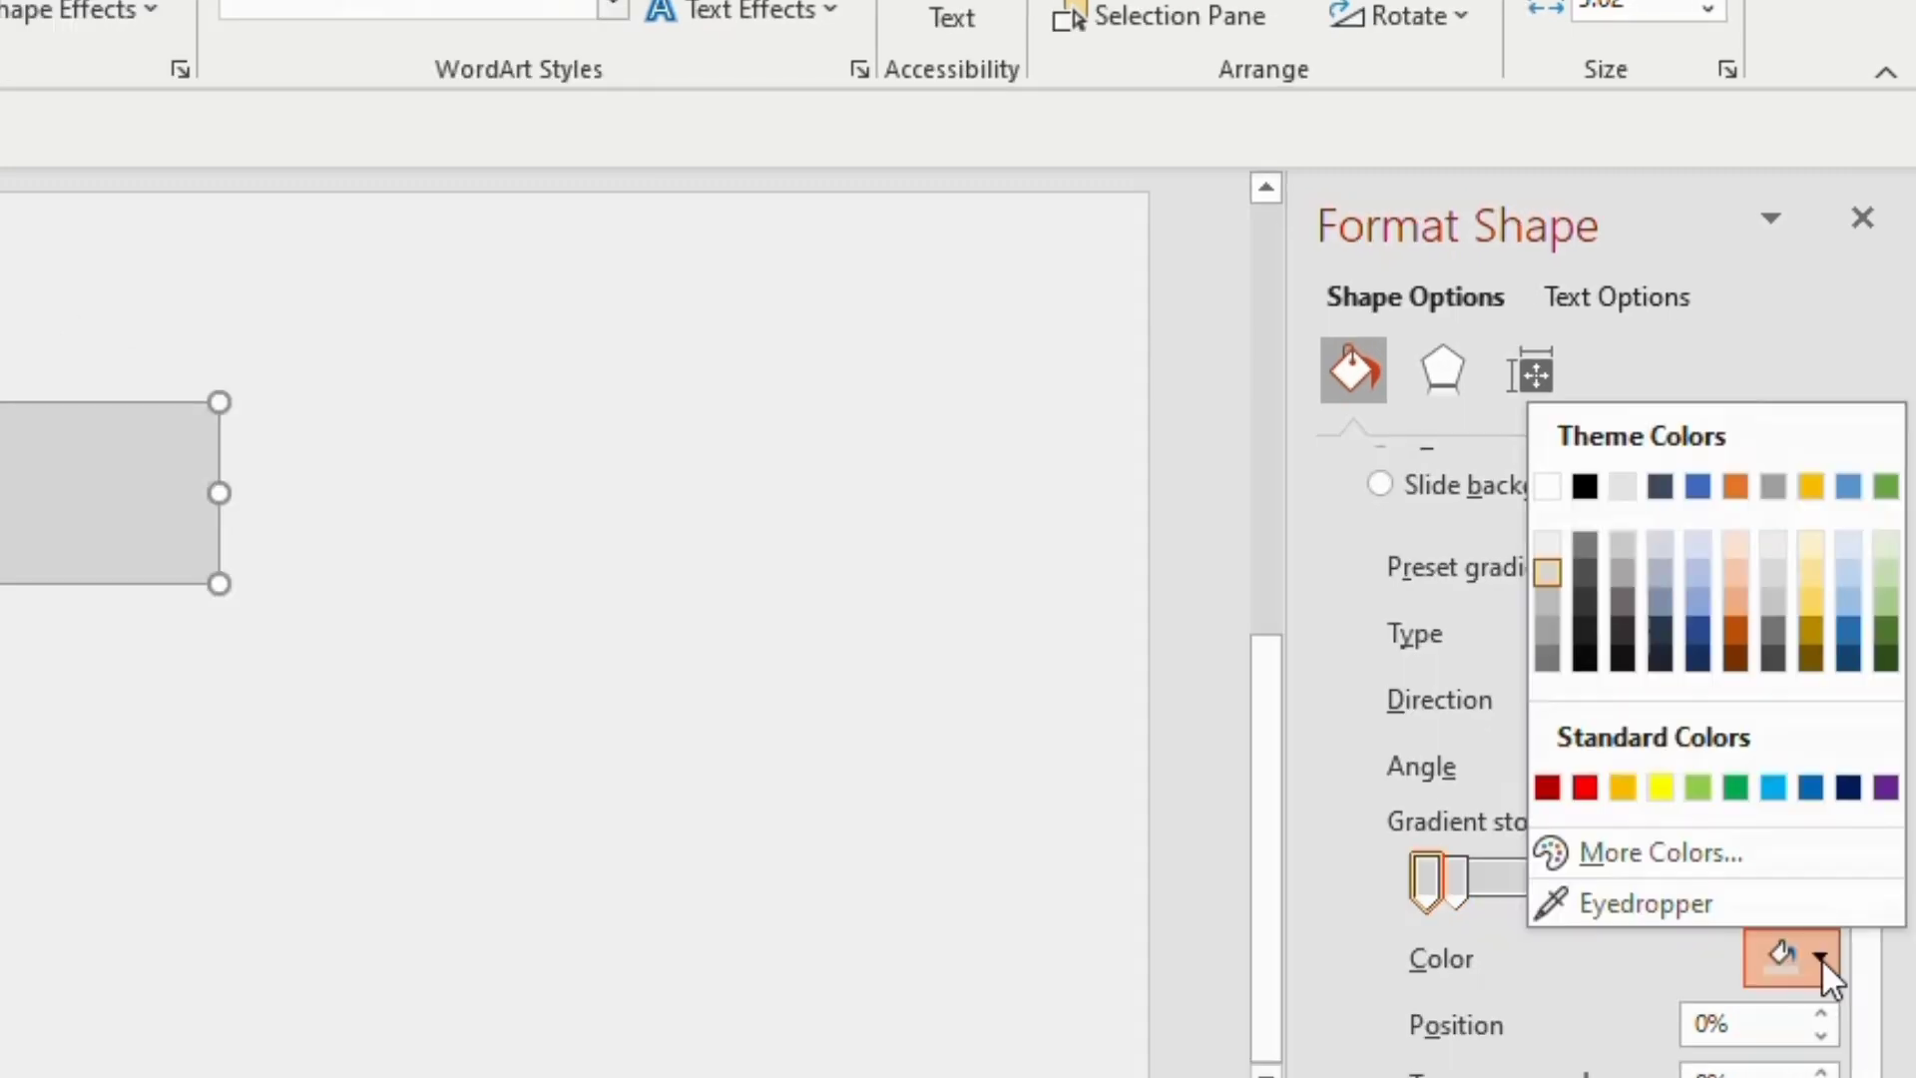
pyautogui.click(1554, 574)
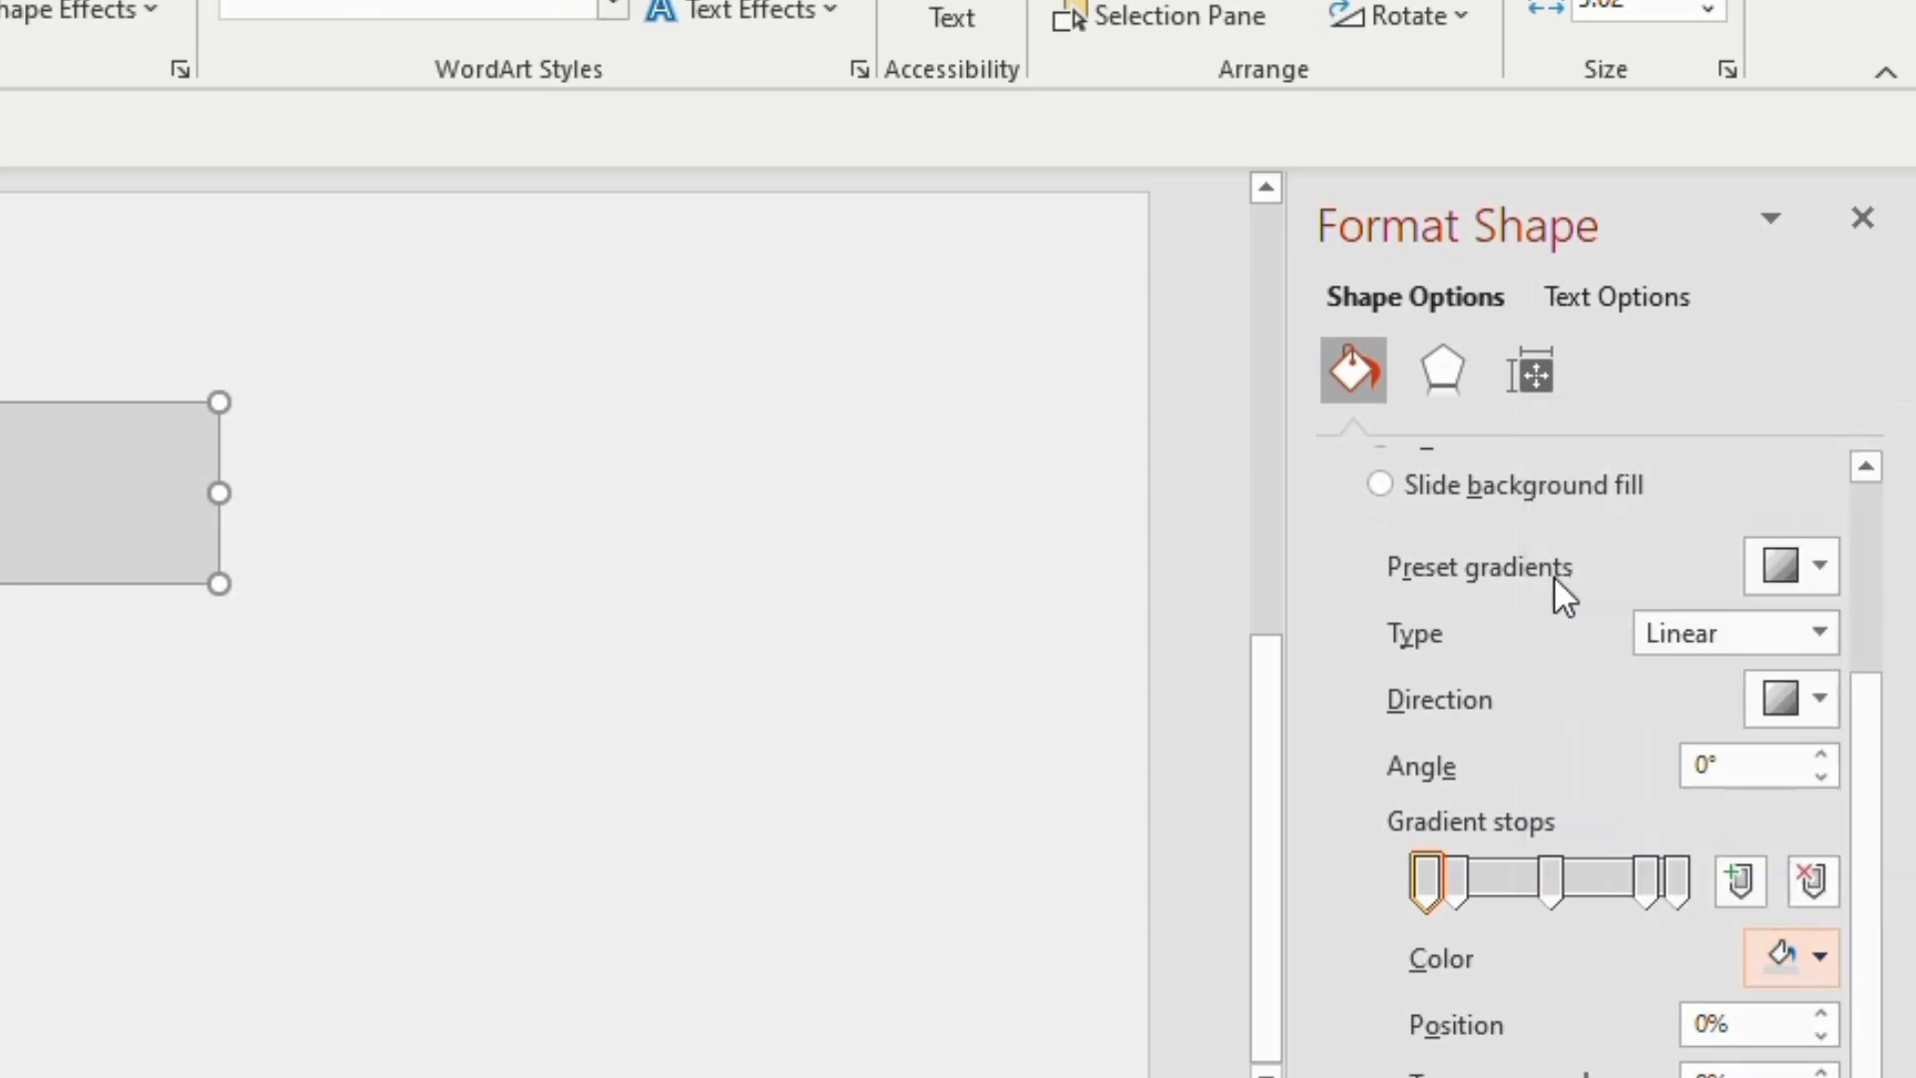
pyautogui.click(1457, 880)
pyautogui.click(1819, 918)
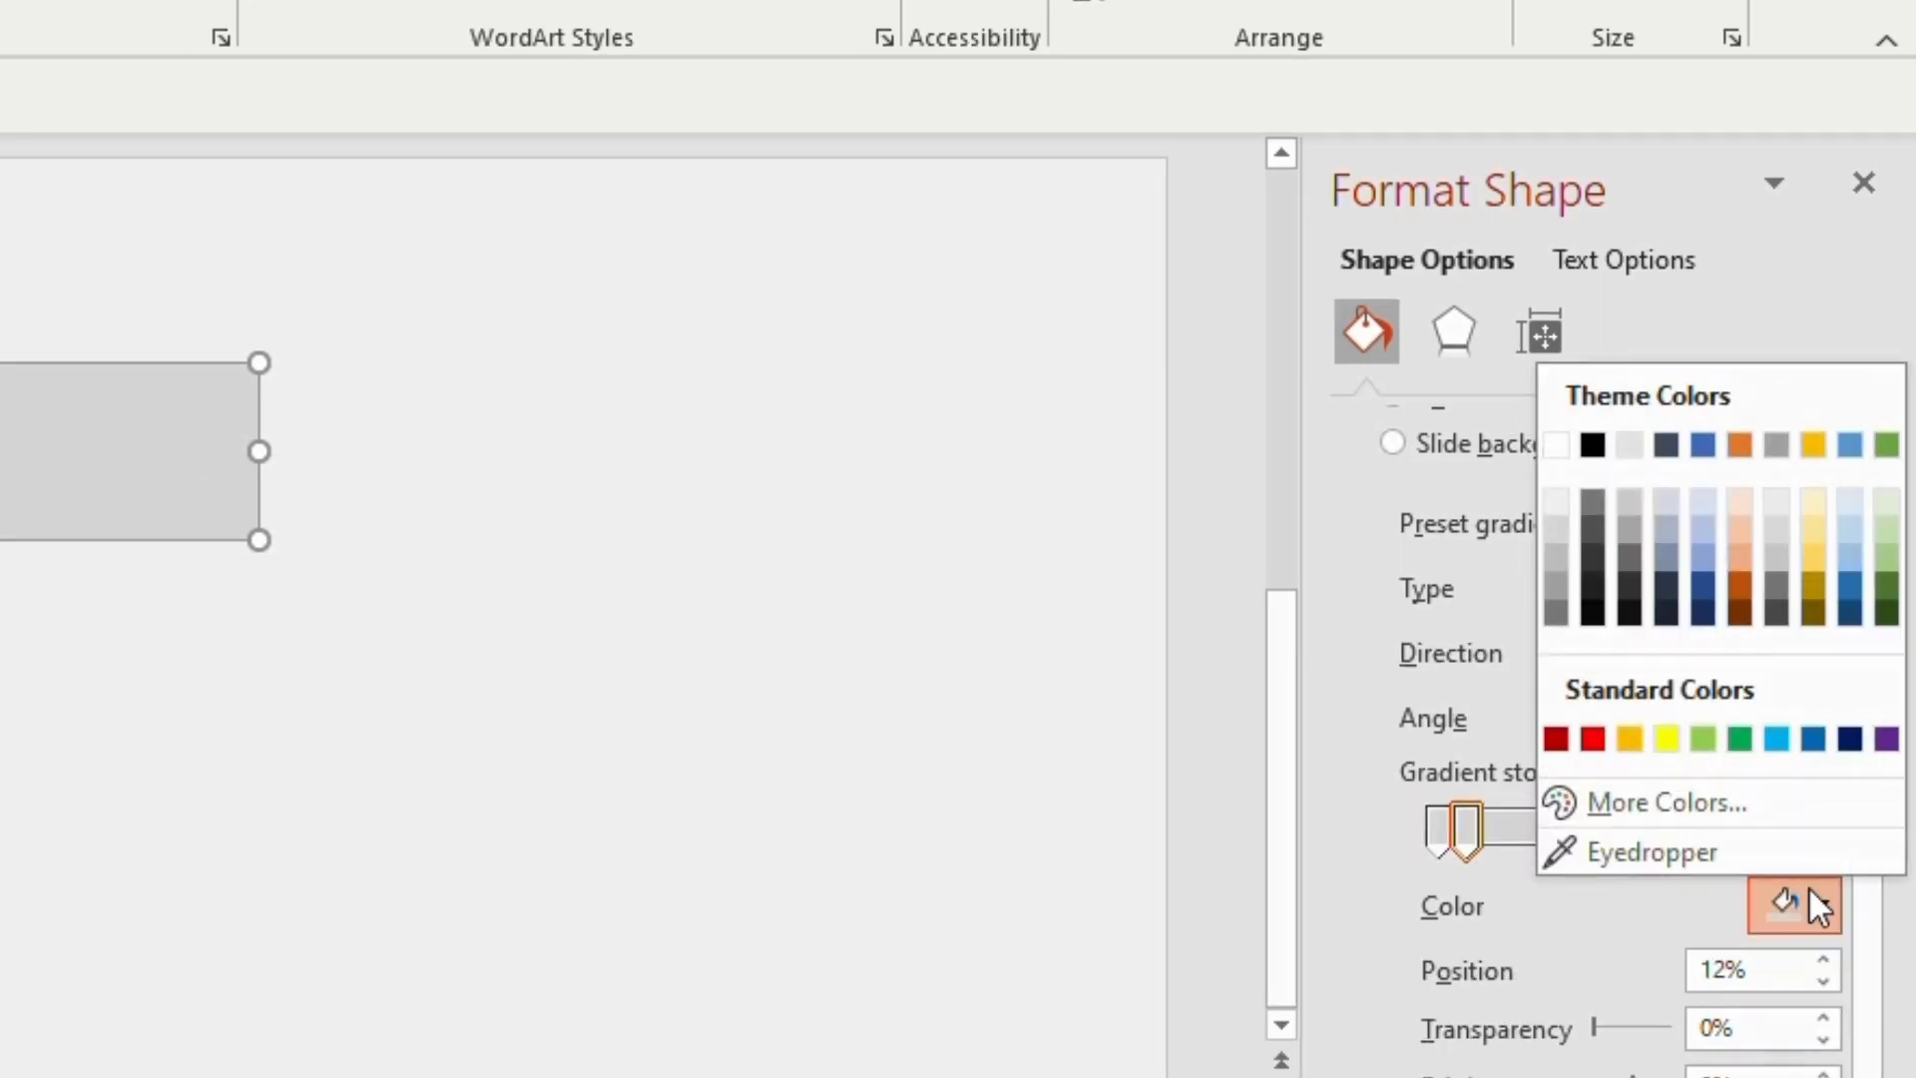
pyautogui.click(1558, 507)
# - Make the middle 50% gradient stop white
pyautogui.click(1559, 830)
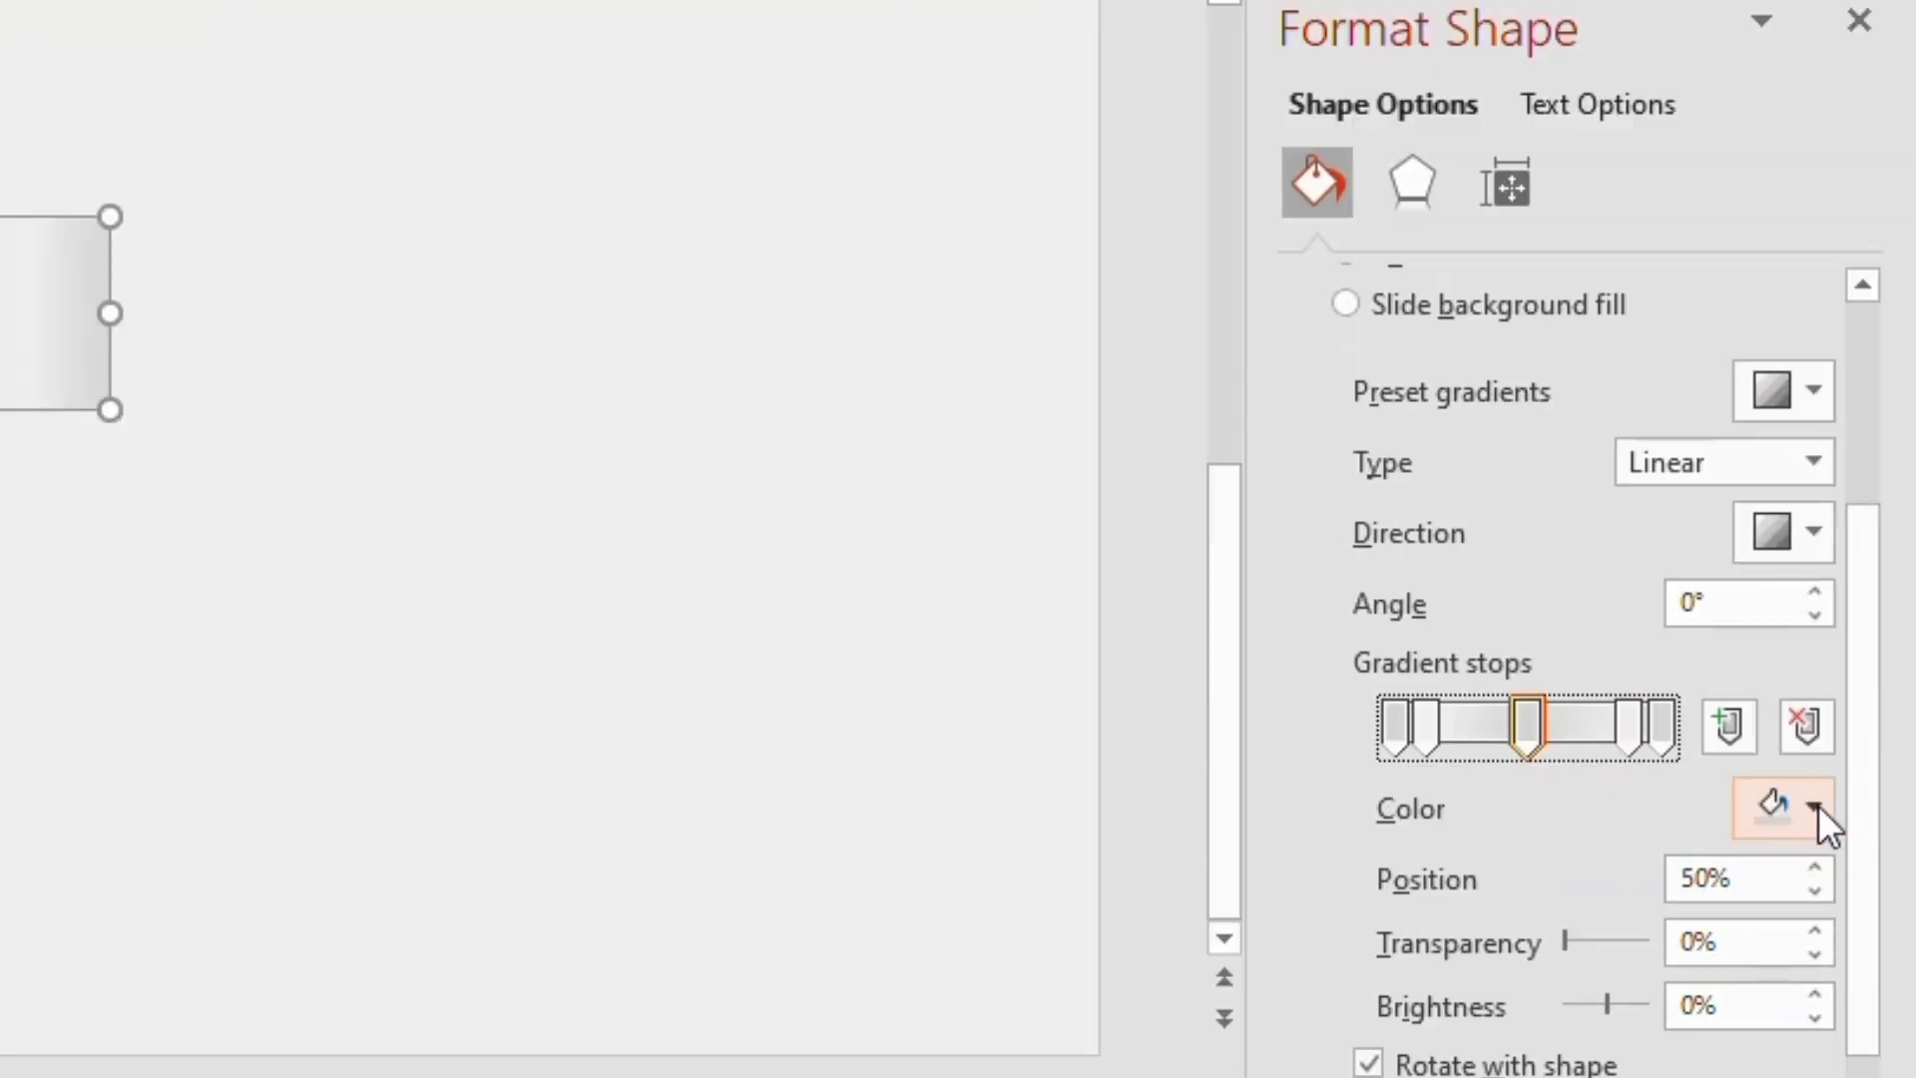
pyautogui.click(1816, 805)
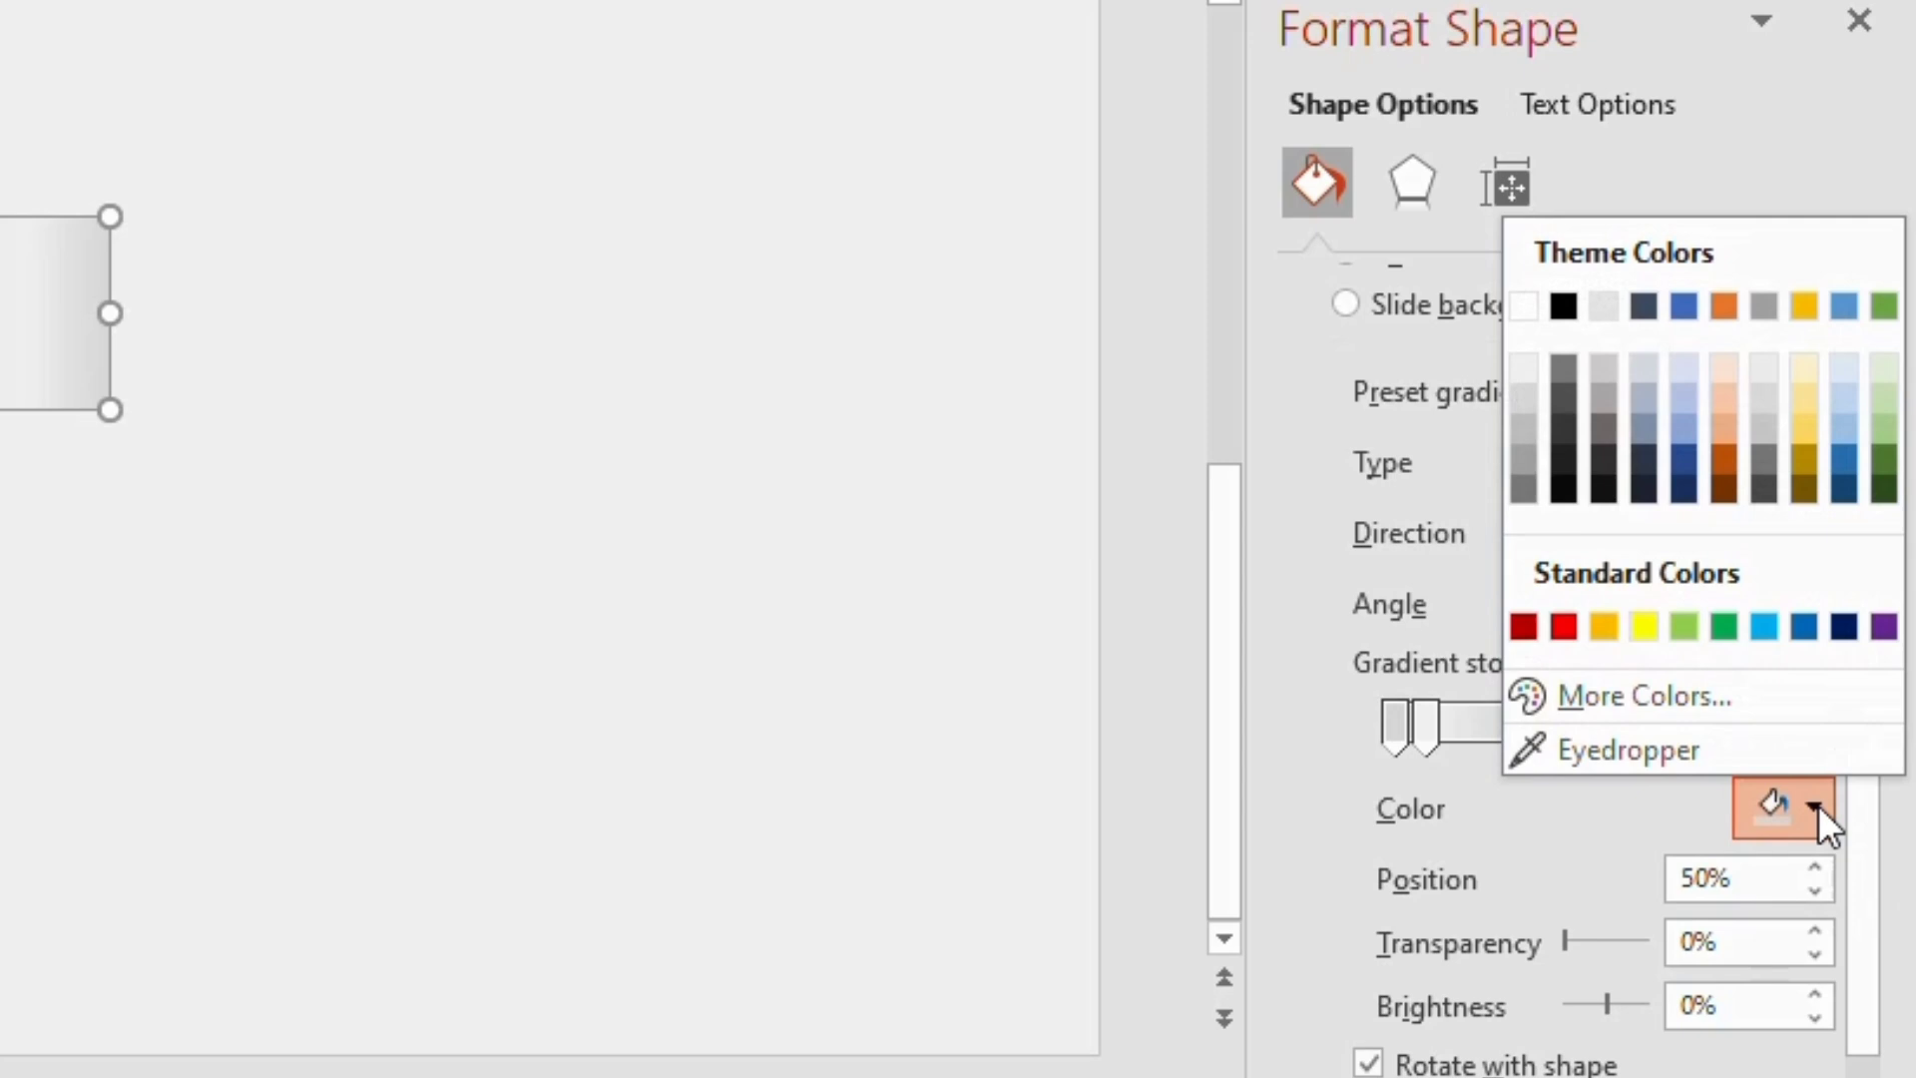
pyautogui.click(1525, 305)
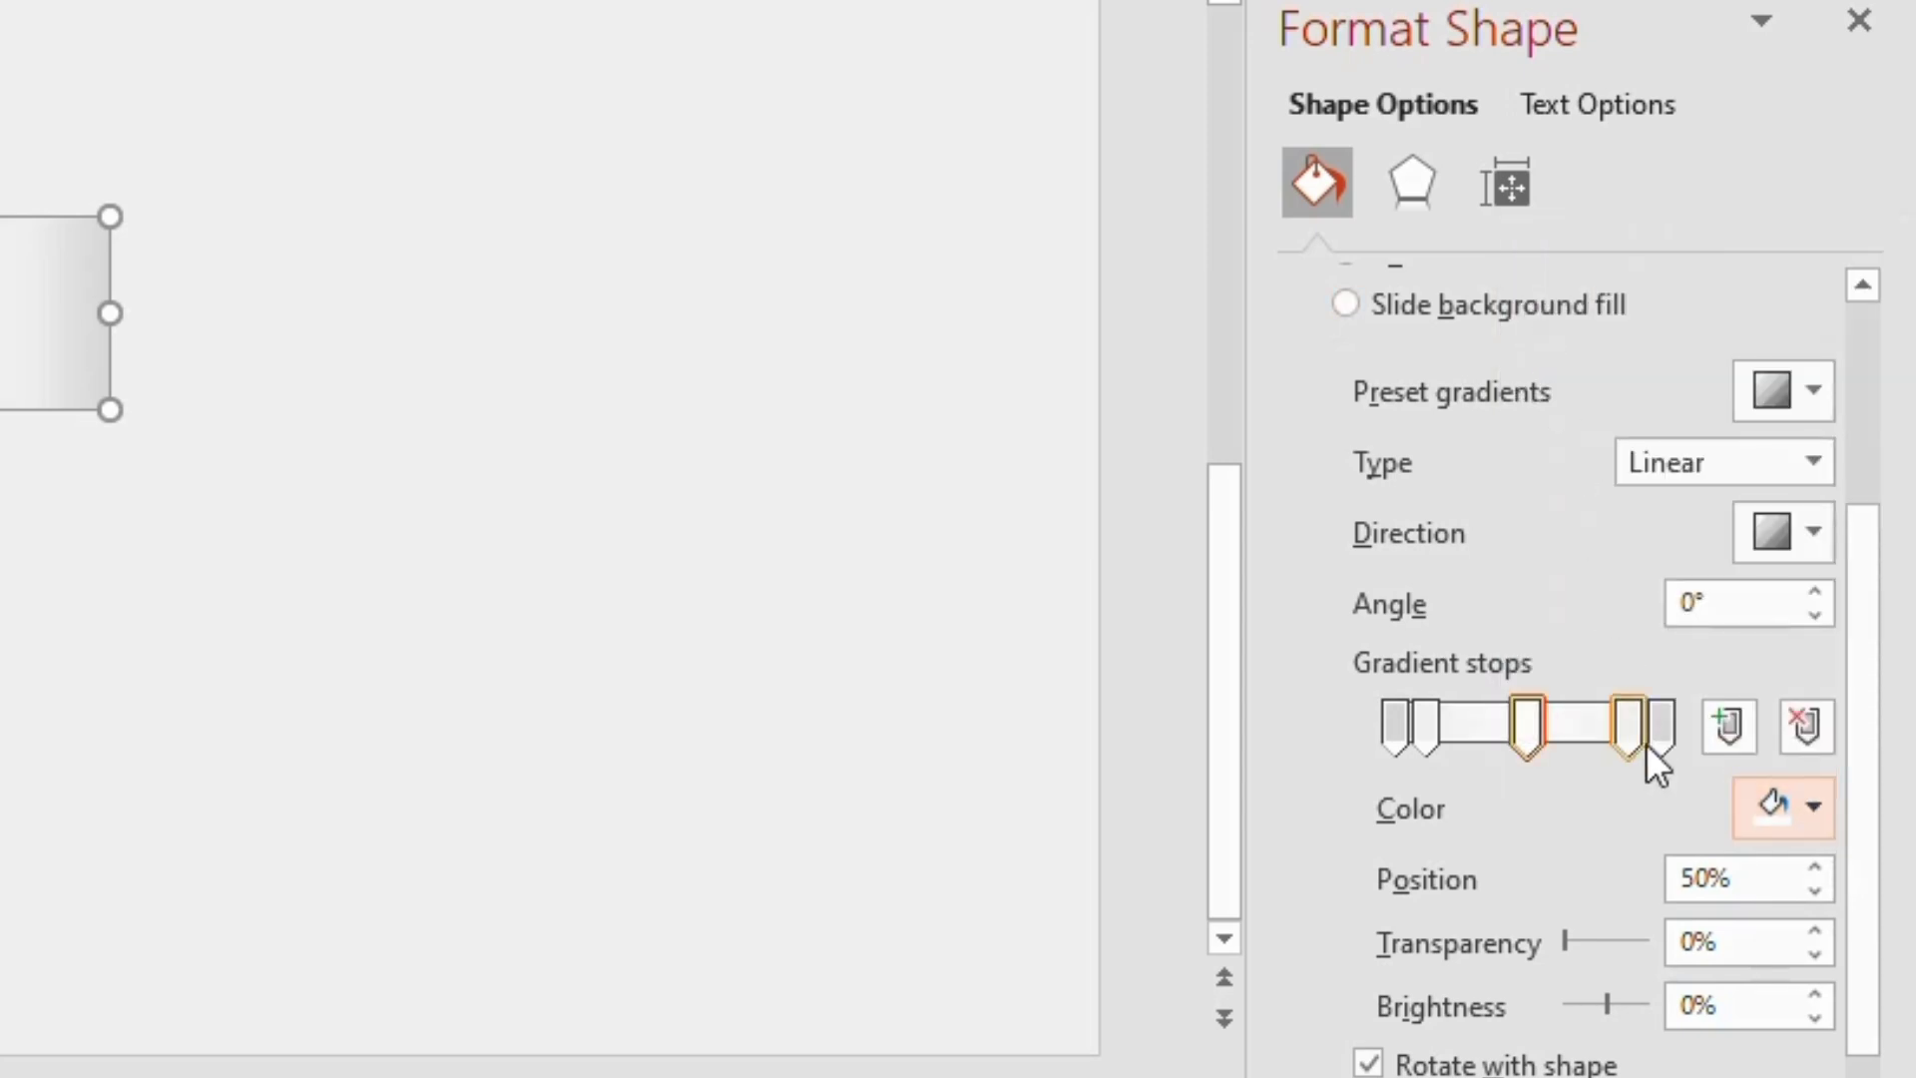
pyautogui.click(1395, 724)
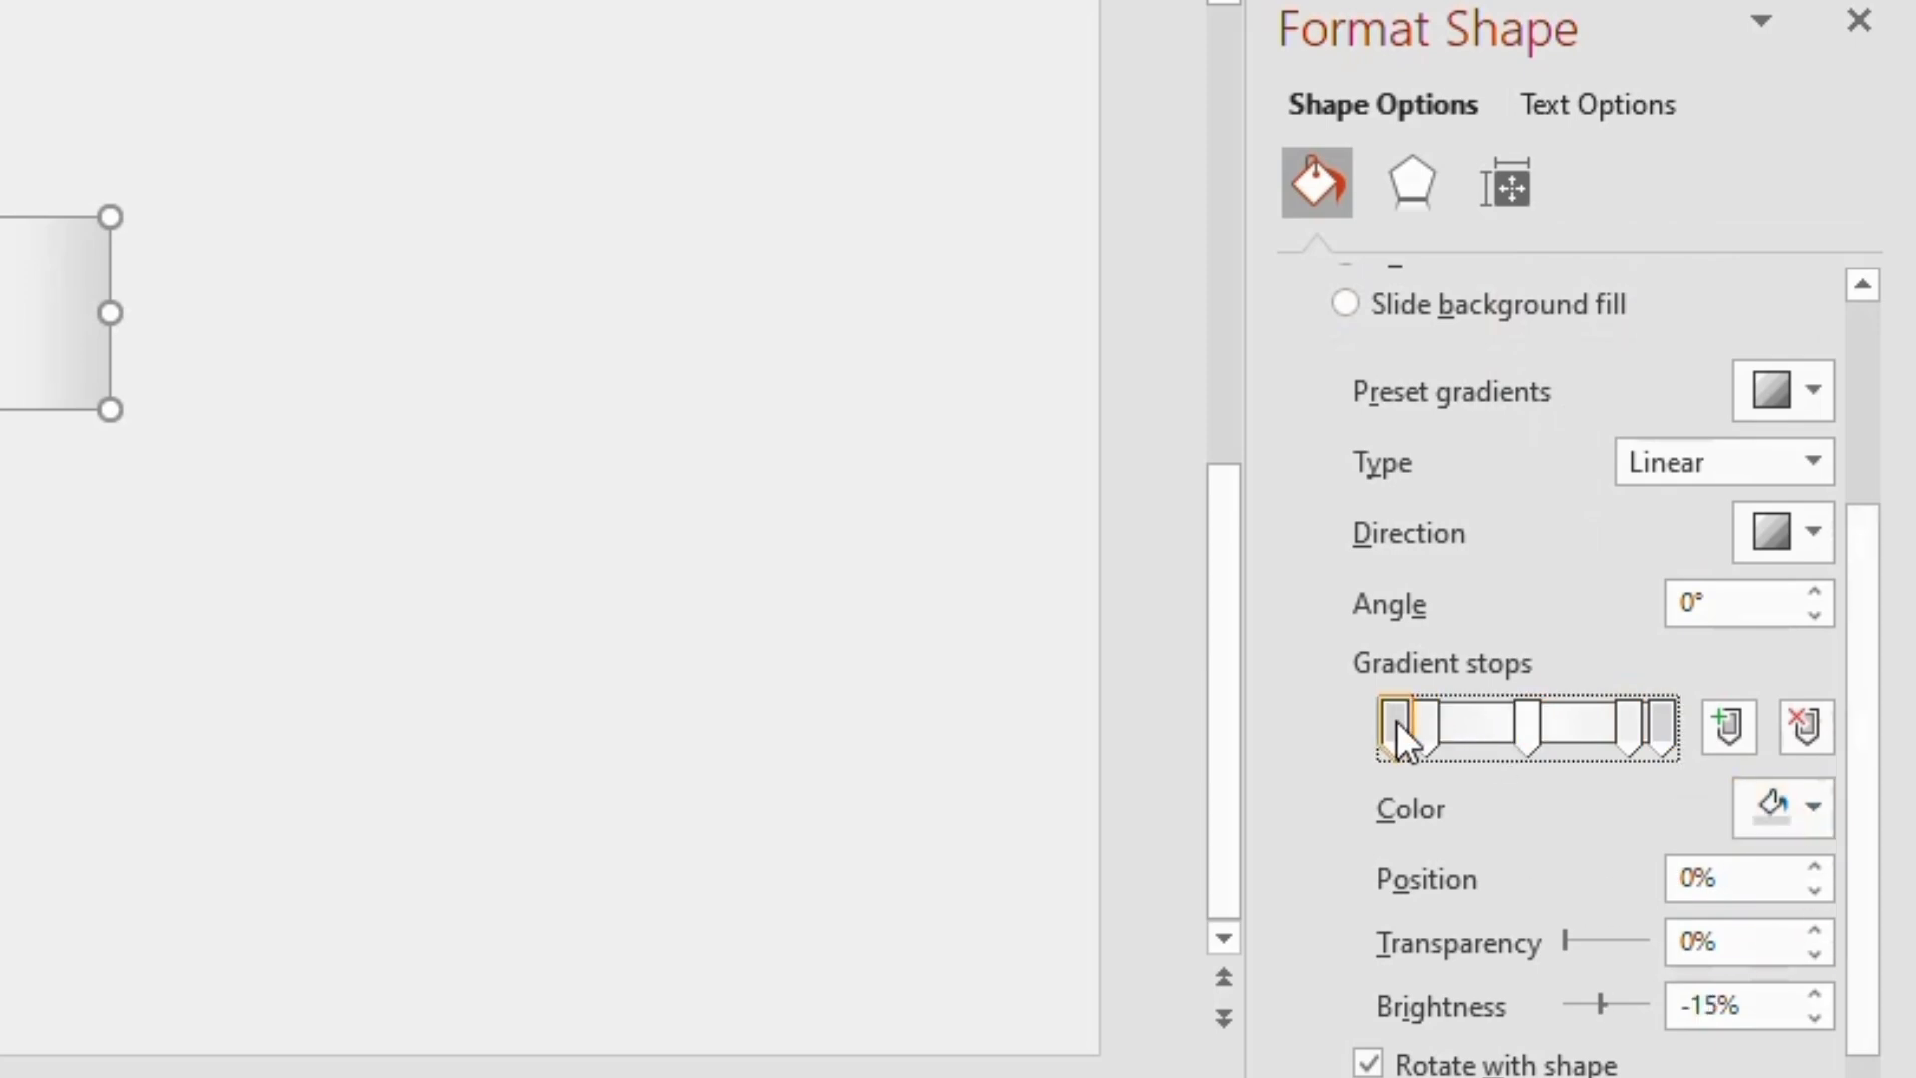
# - Move the first gradient stop to 12% and apply an Outer Offset: Center shadow
pyautogui.moveTo(1417, 721); pyautogui.dragTo(1423, 722)
pyautogui.click(1413, 200)
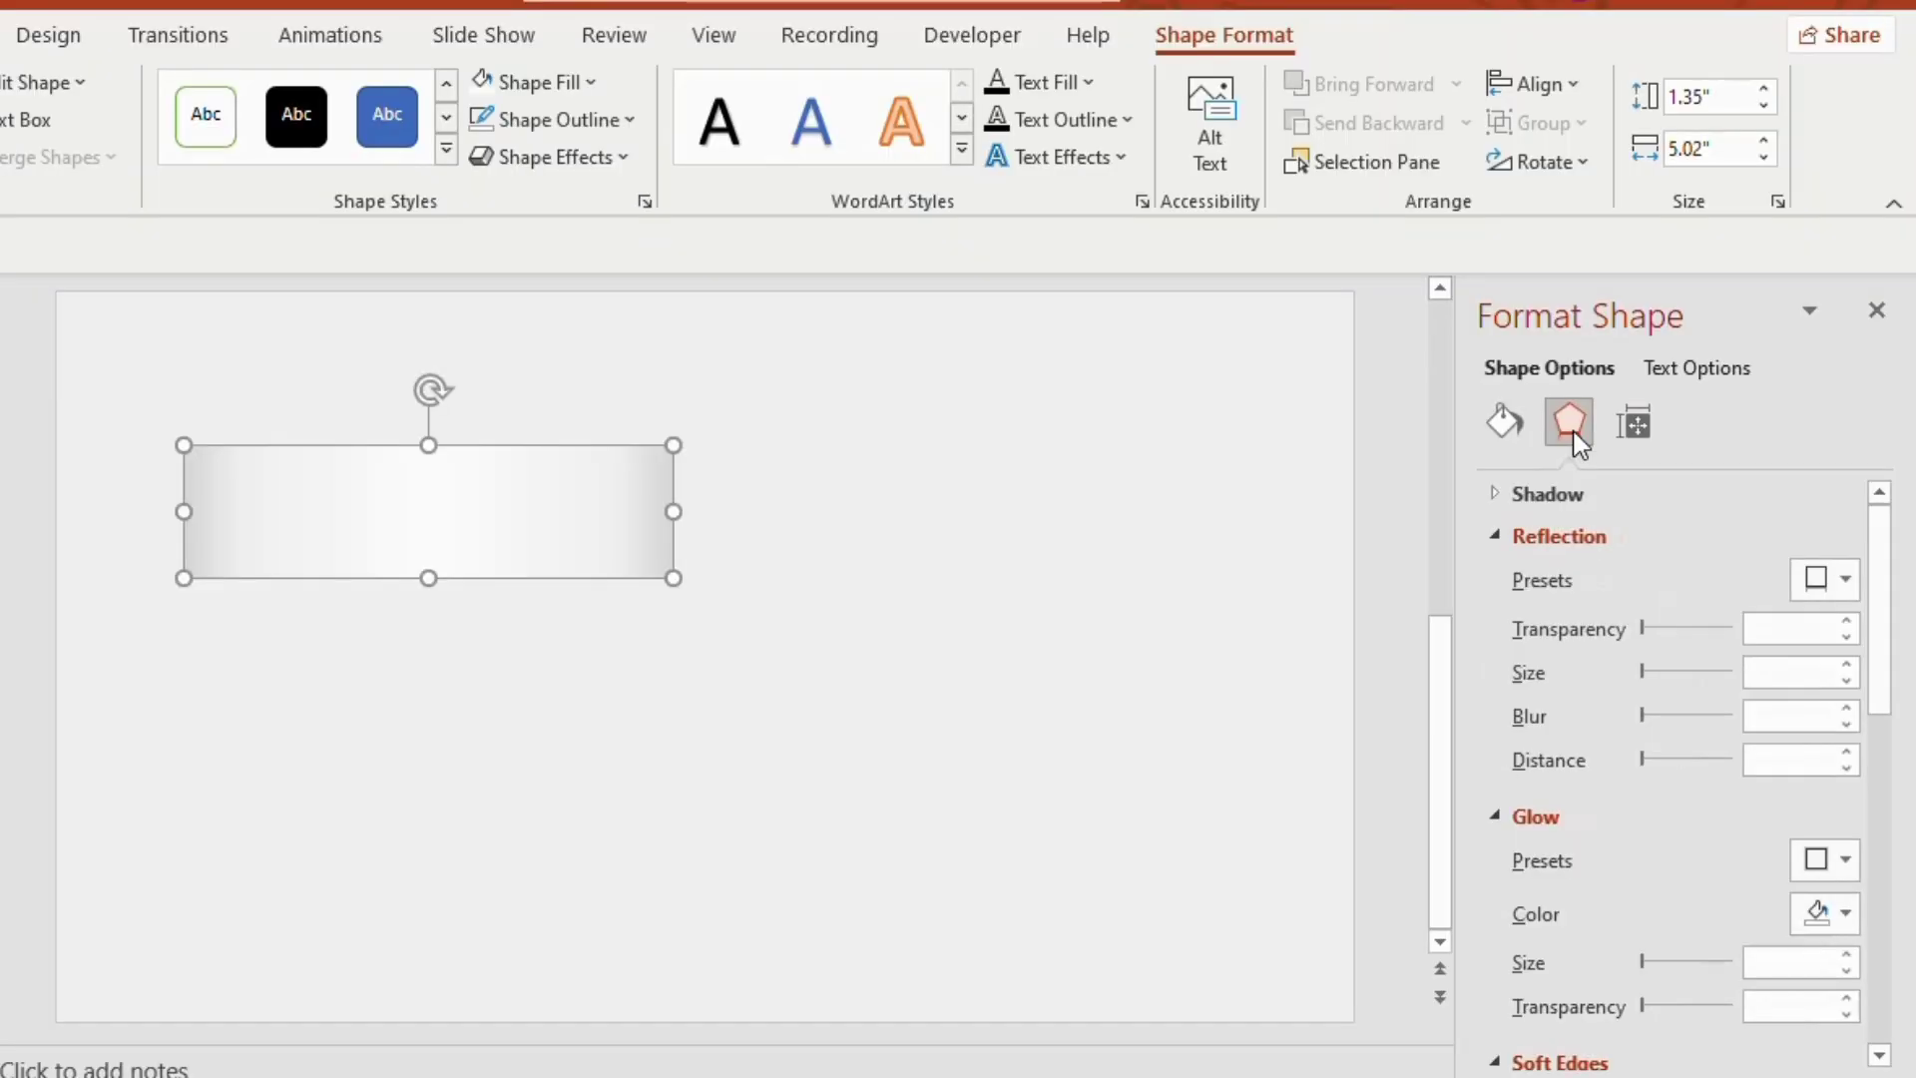
pyautogui.click(1566, 501)
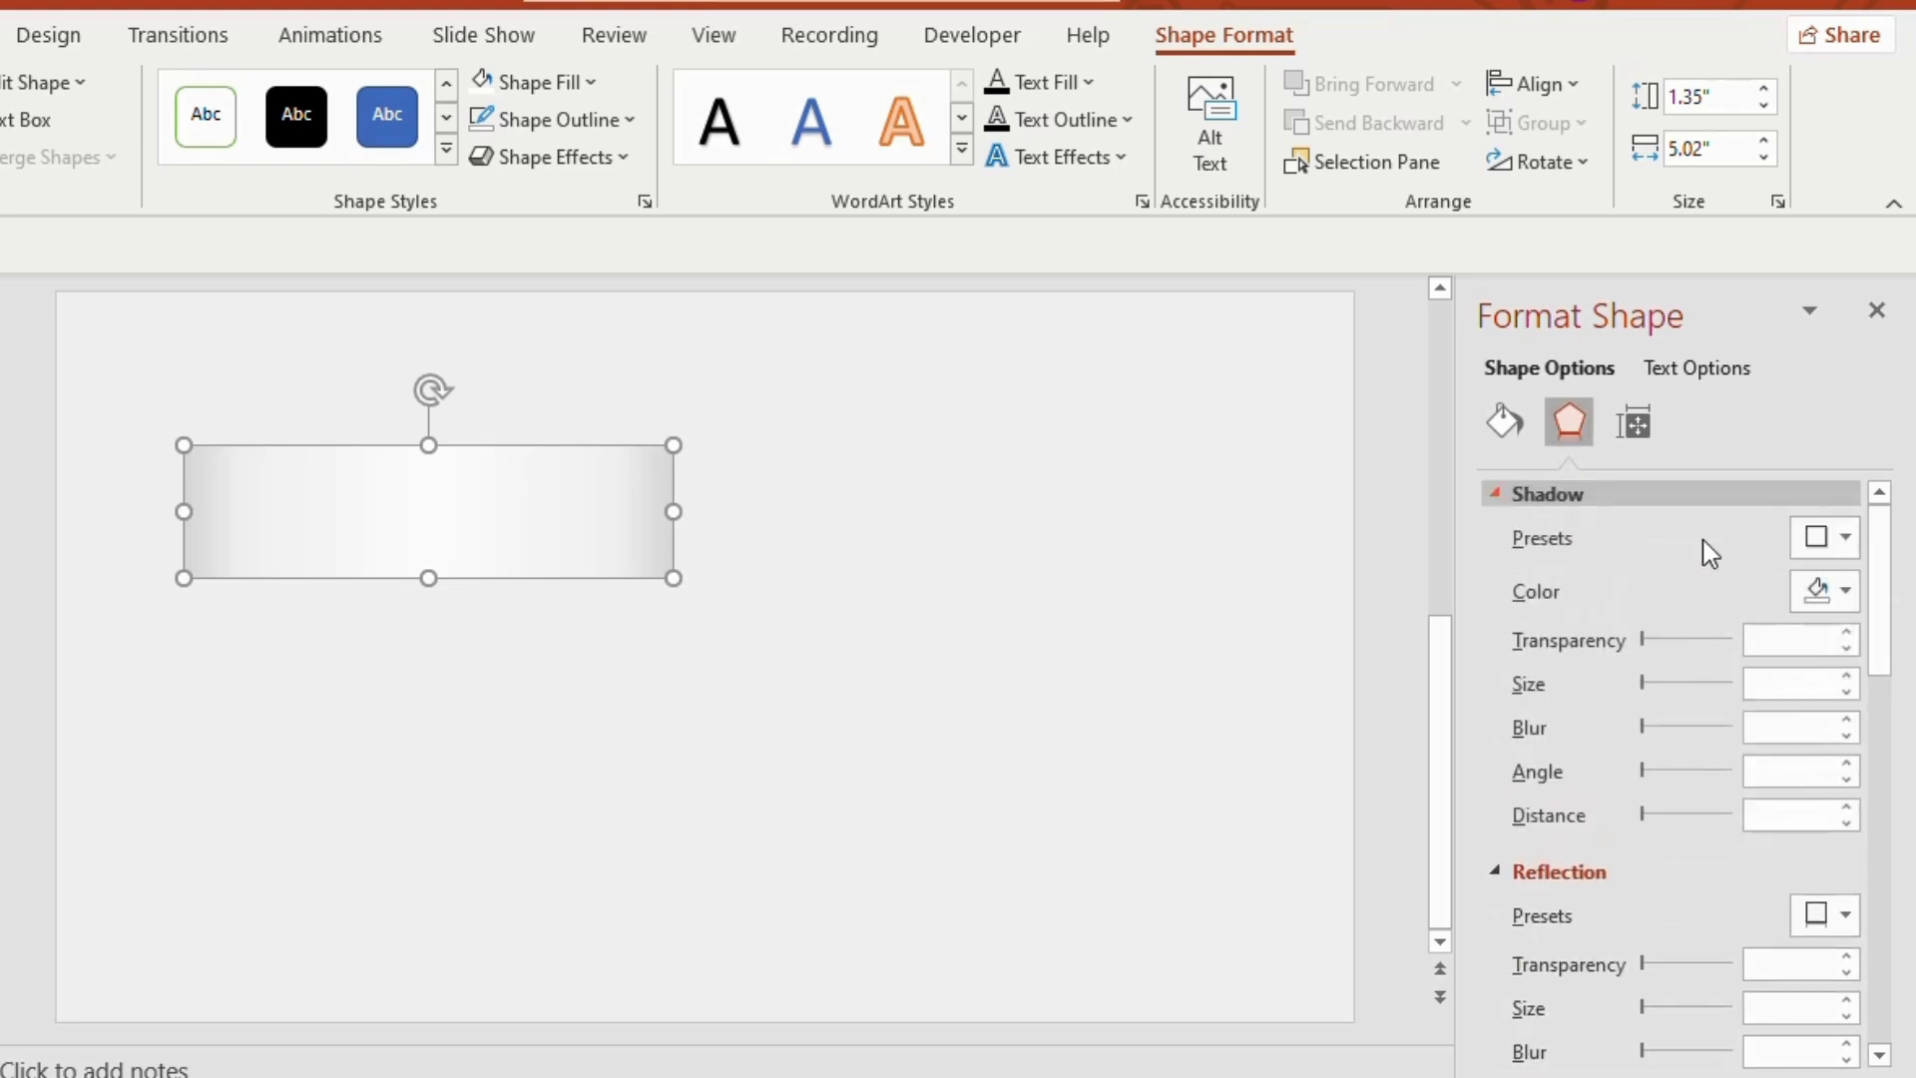
pyautogui.click(1844, 537)
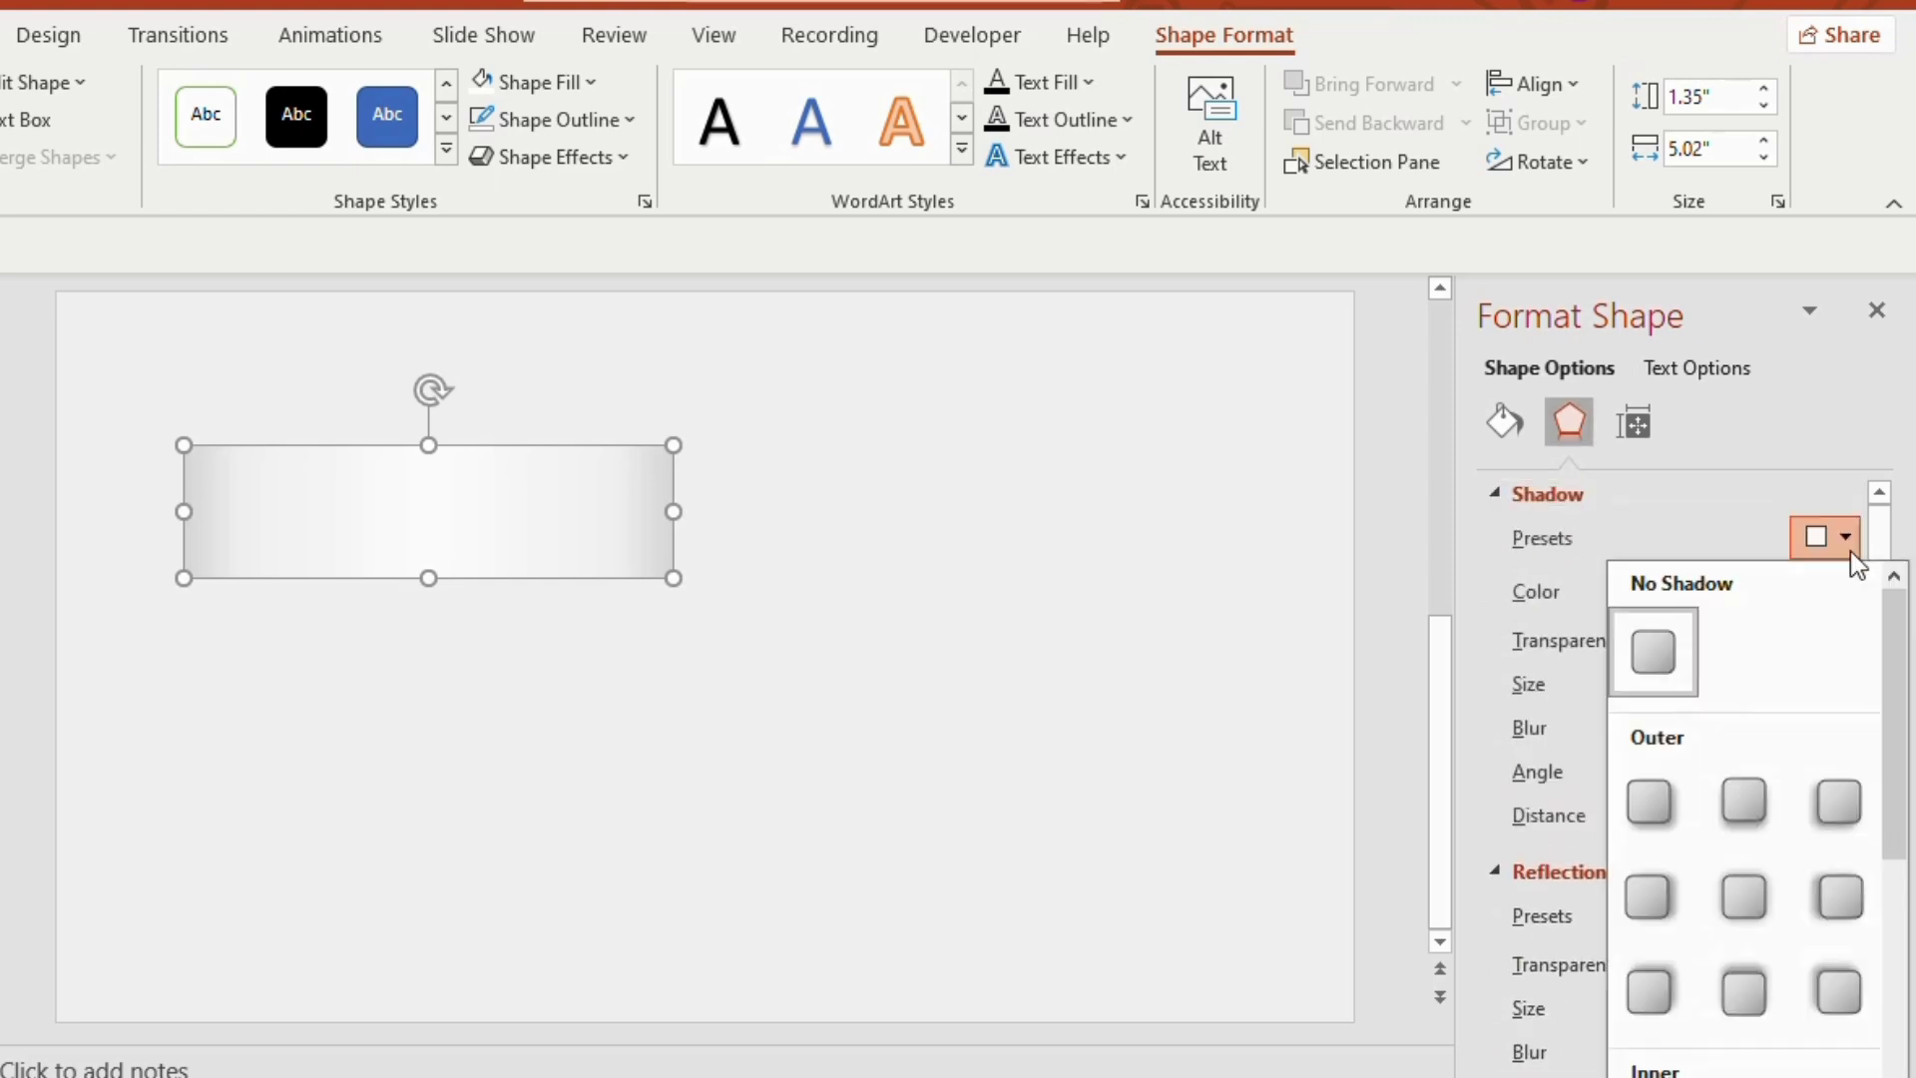
pyautogui.click(1742, 895)
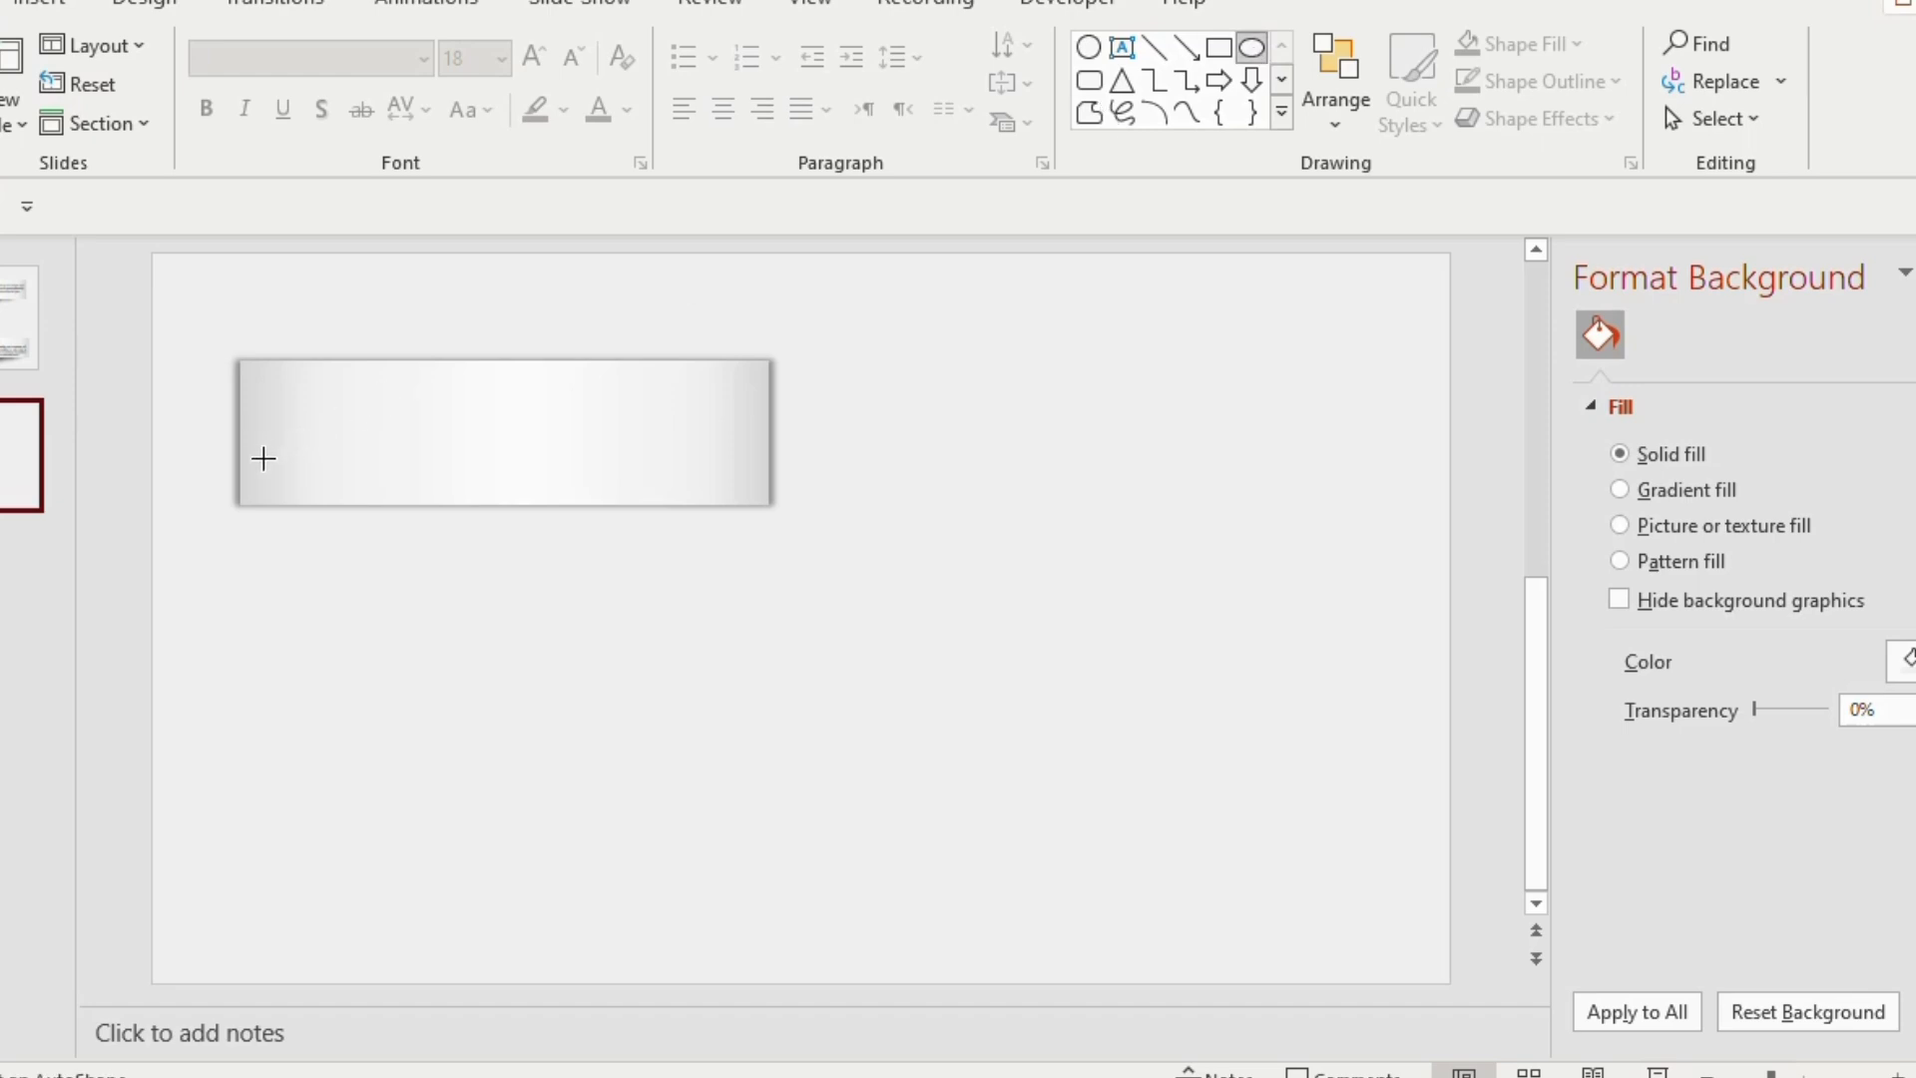
# - Draw an oval across the banner's lower half with no outline and a dark grey fill
pyautogui.moveTo(259, 451)
pyautogui.mouseDown()
pyautogui.moveTo(573, 488)
pyautogui.moveTo(765, 552)
pyautogui.mouseUp()
pyautogui.click(650, 81)
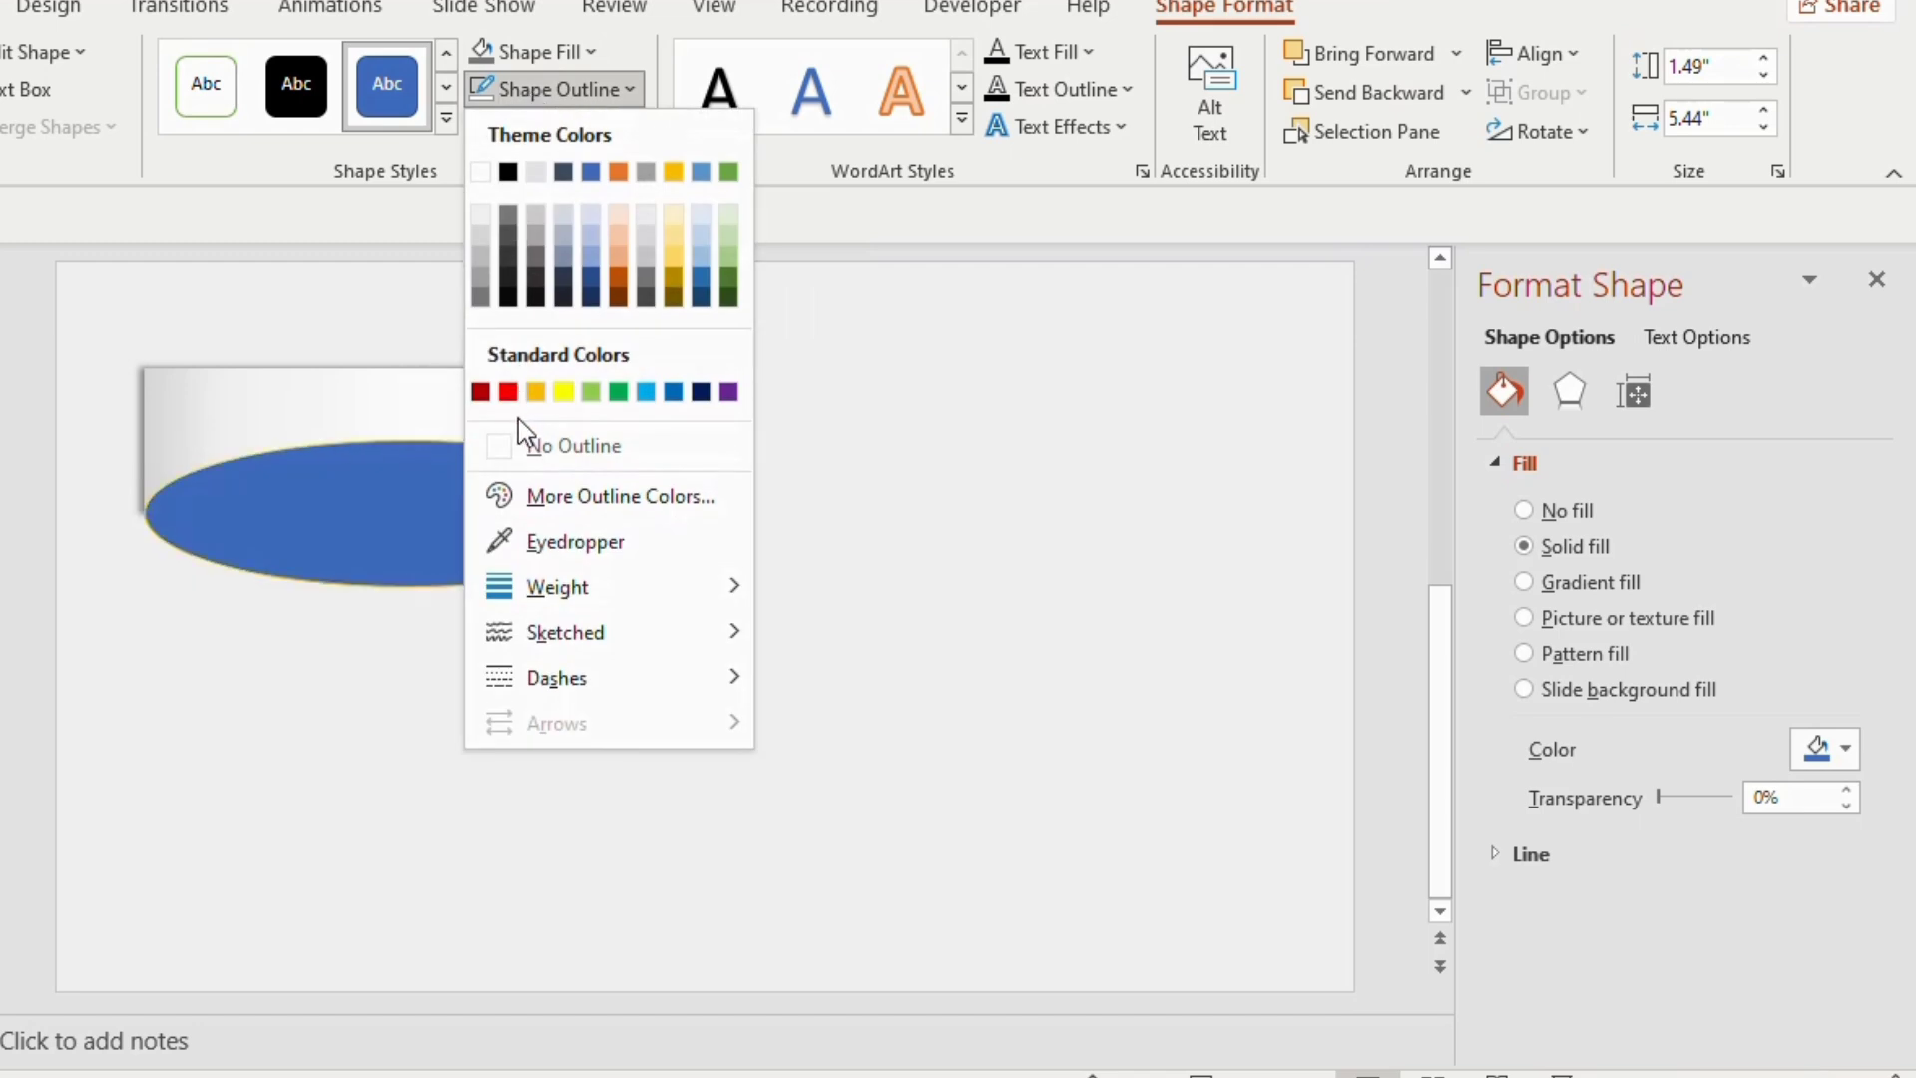
pyautogui.click(499, 458)
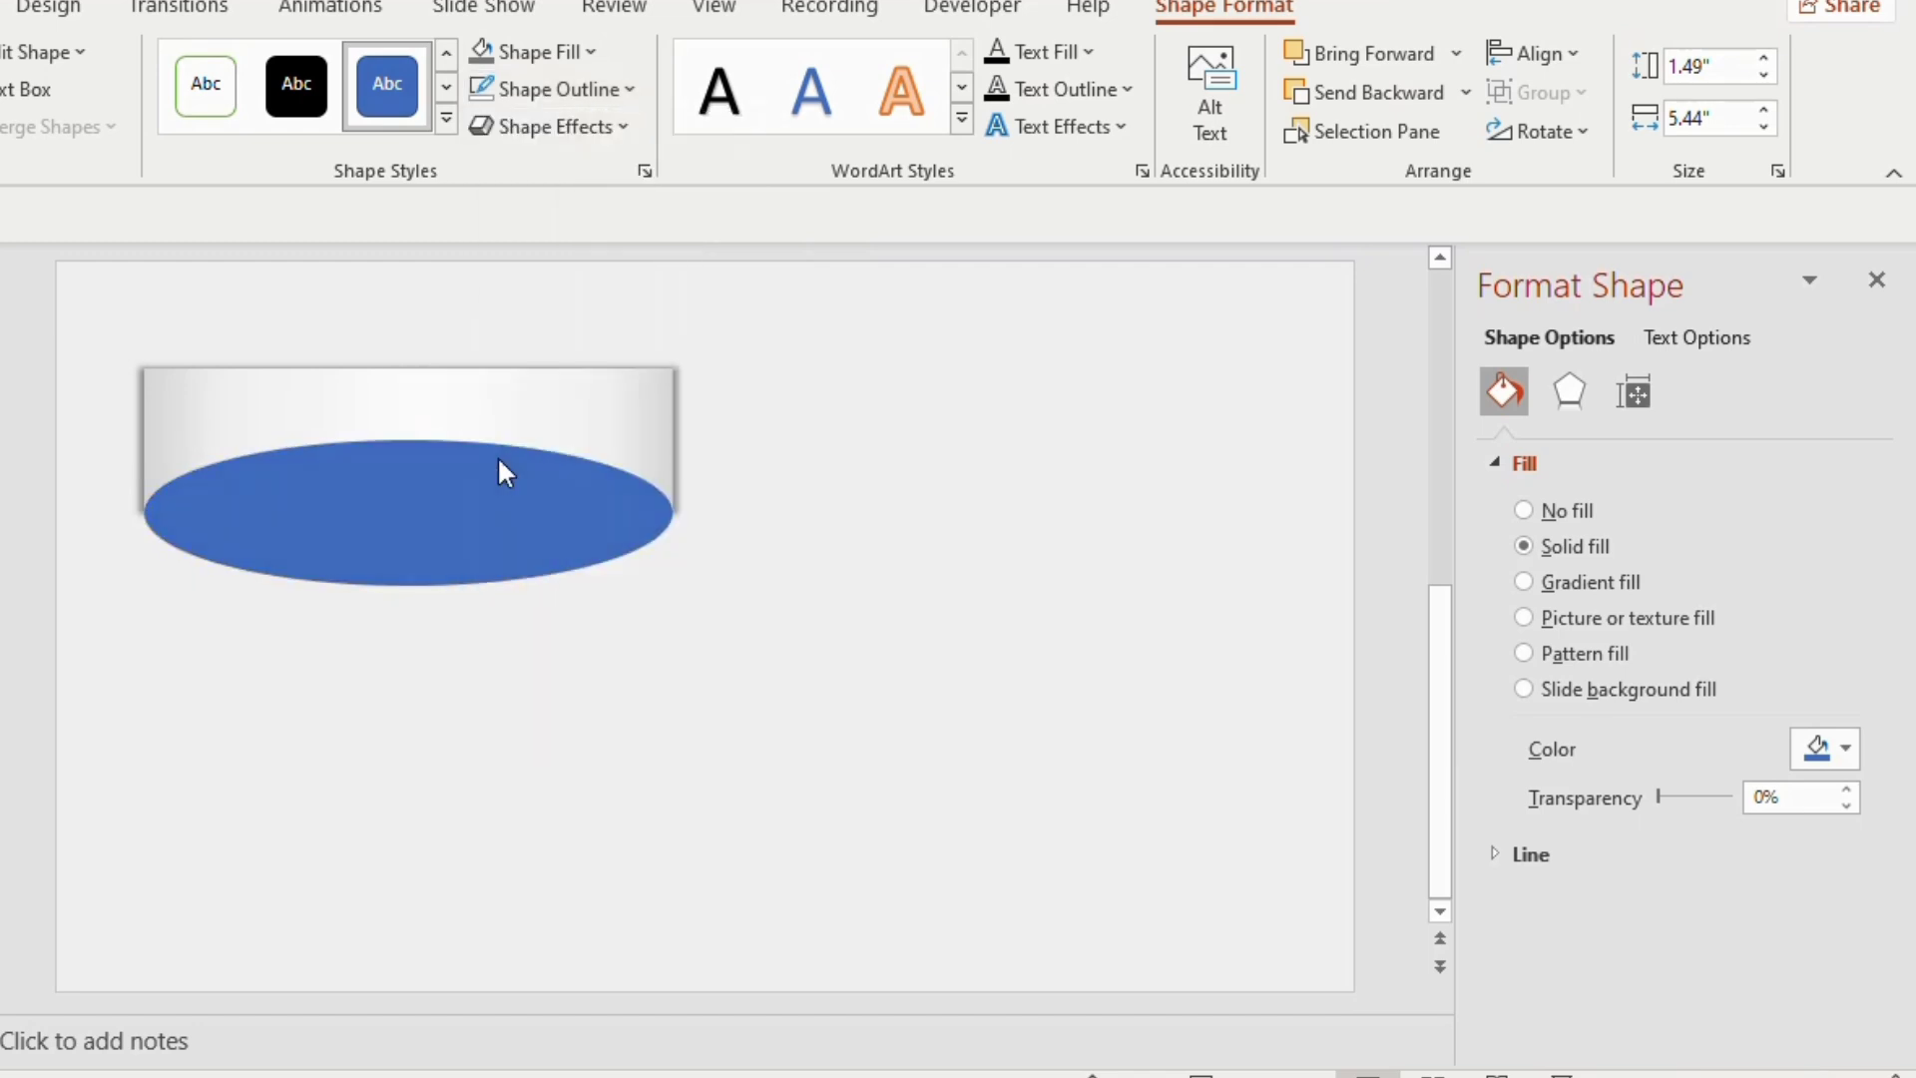
pyautogui.click(544, 51)
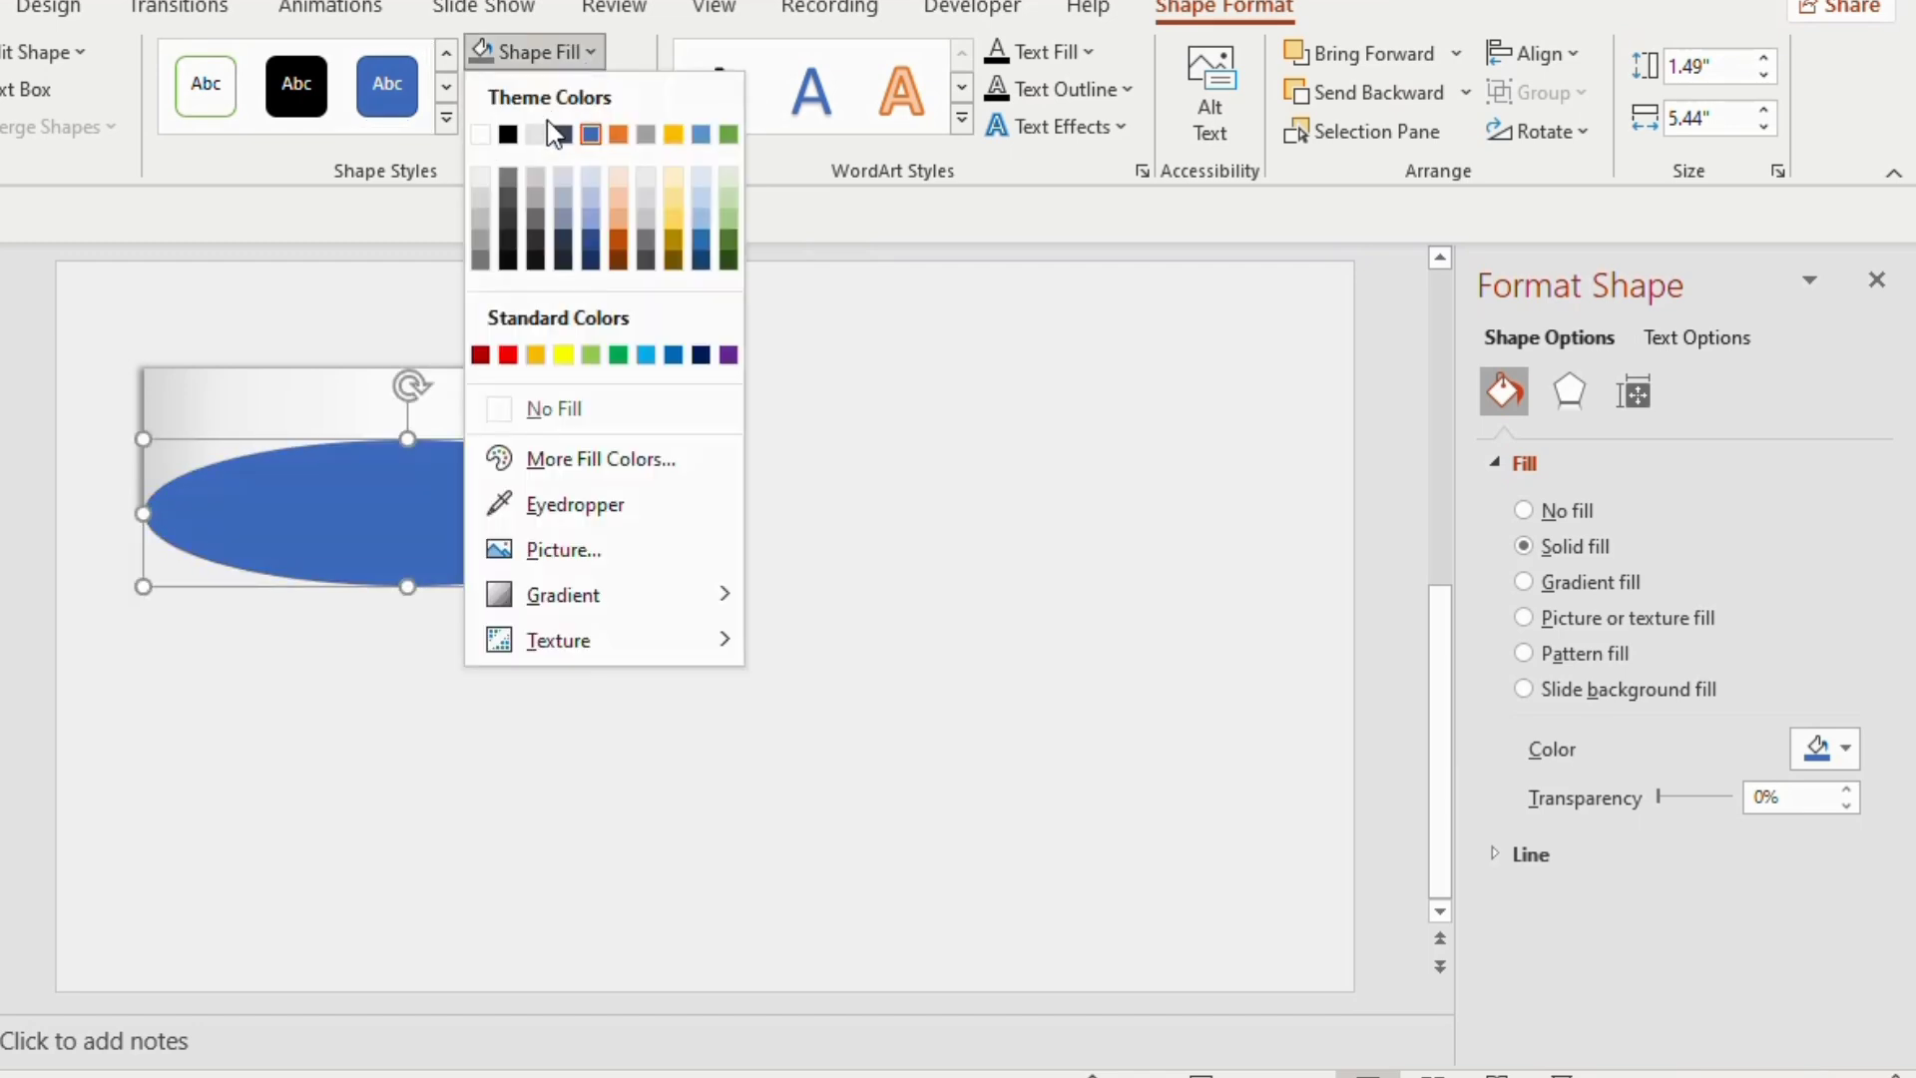
pyautogui.click(509, 204)
# - Give the oval 30 pt soft edges and send it behind the banner
pyautogui.click(1574, 399)
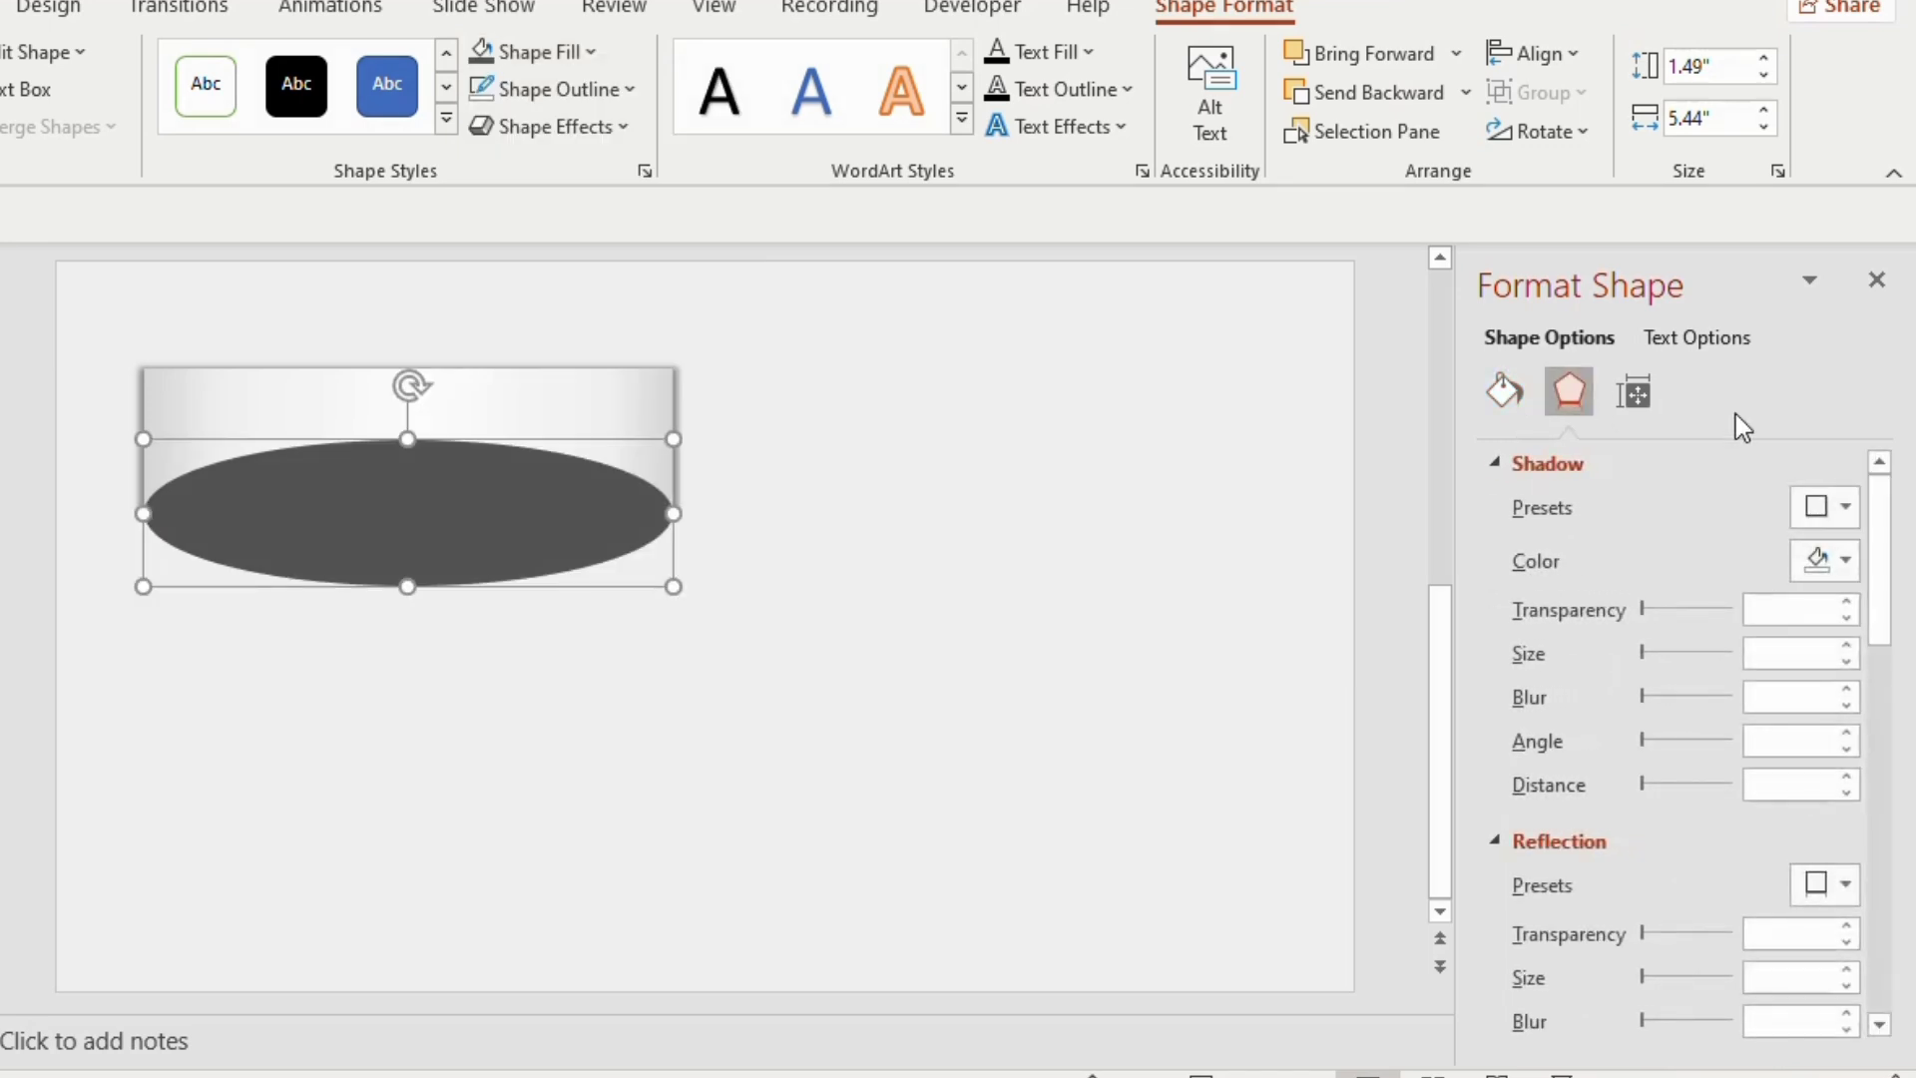
pyautogui.moveTo(1873, 522); pyautogui.dragTo(1872, 772)
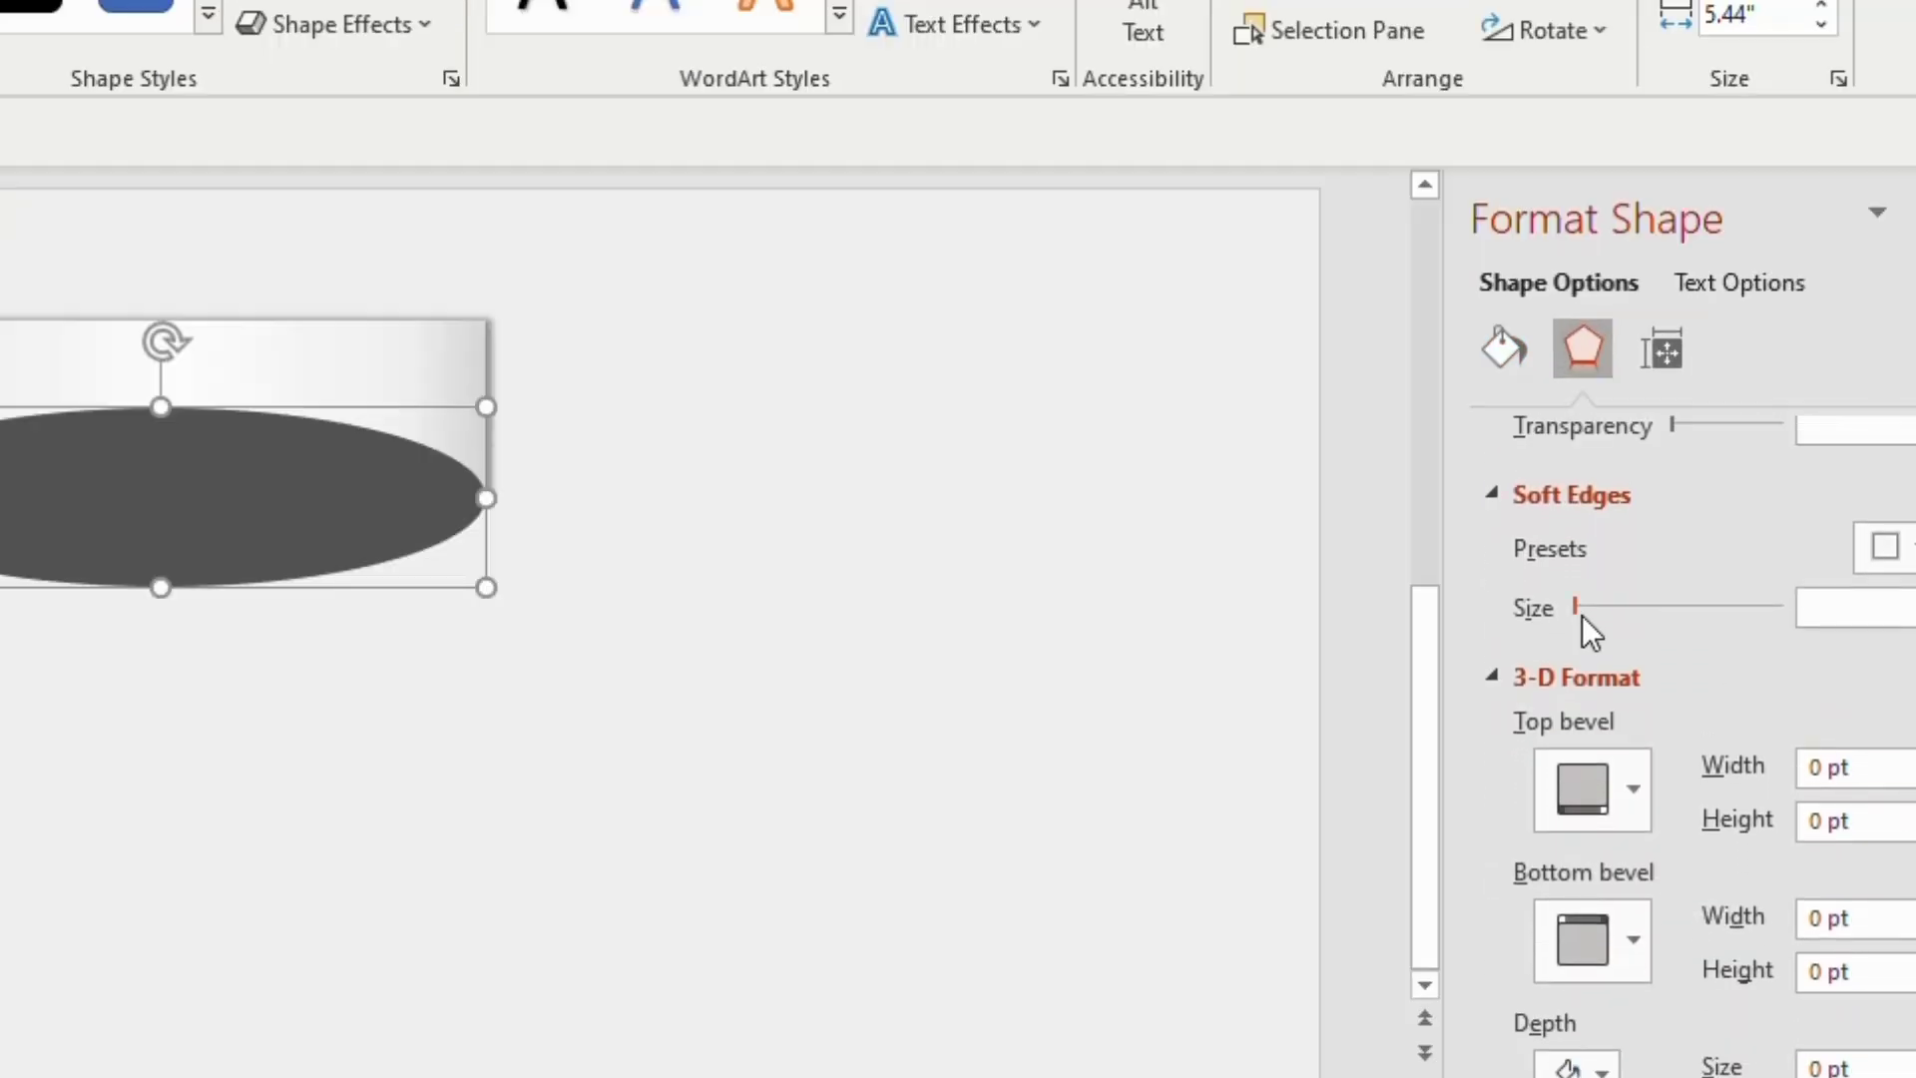
pyautogui.moveTo(1577, 609); pyautogui.dragTo(1642, 613)
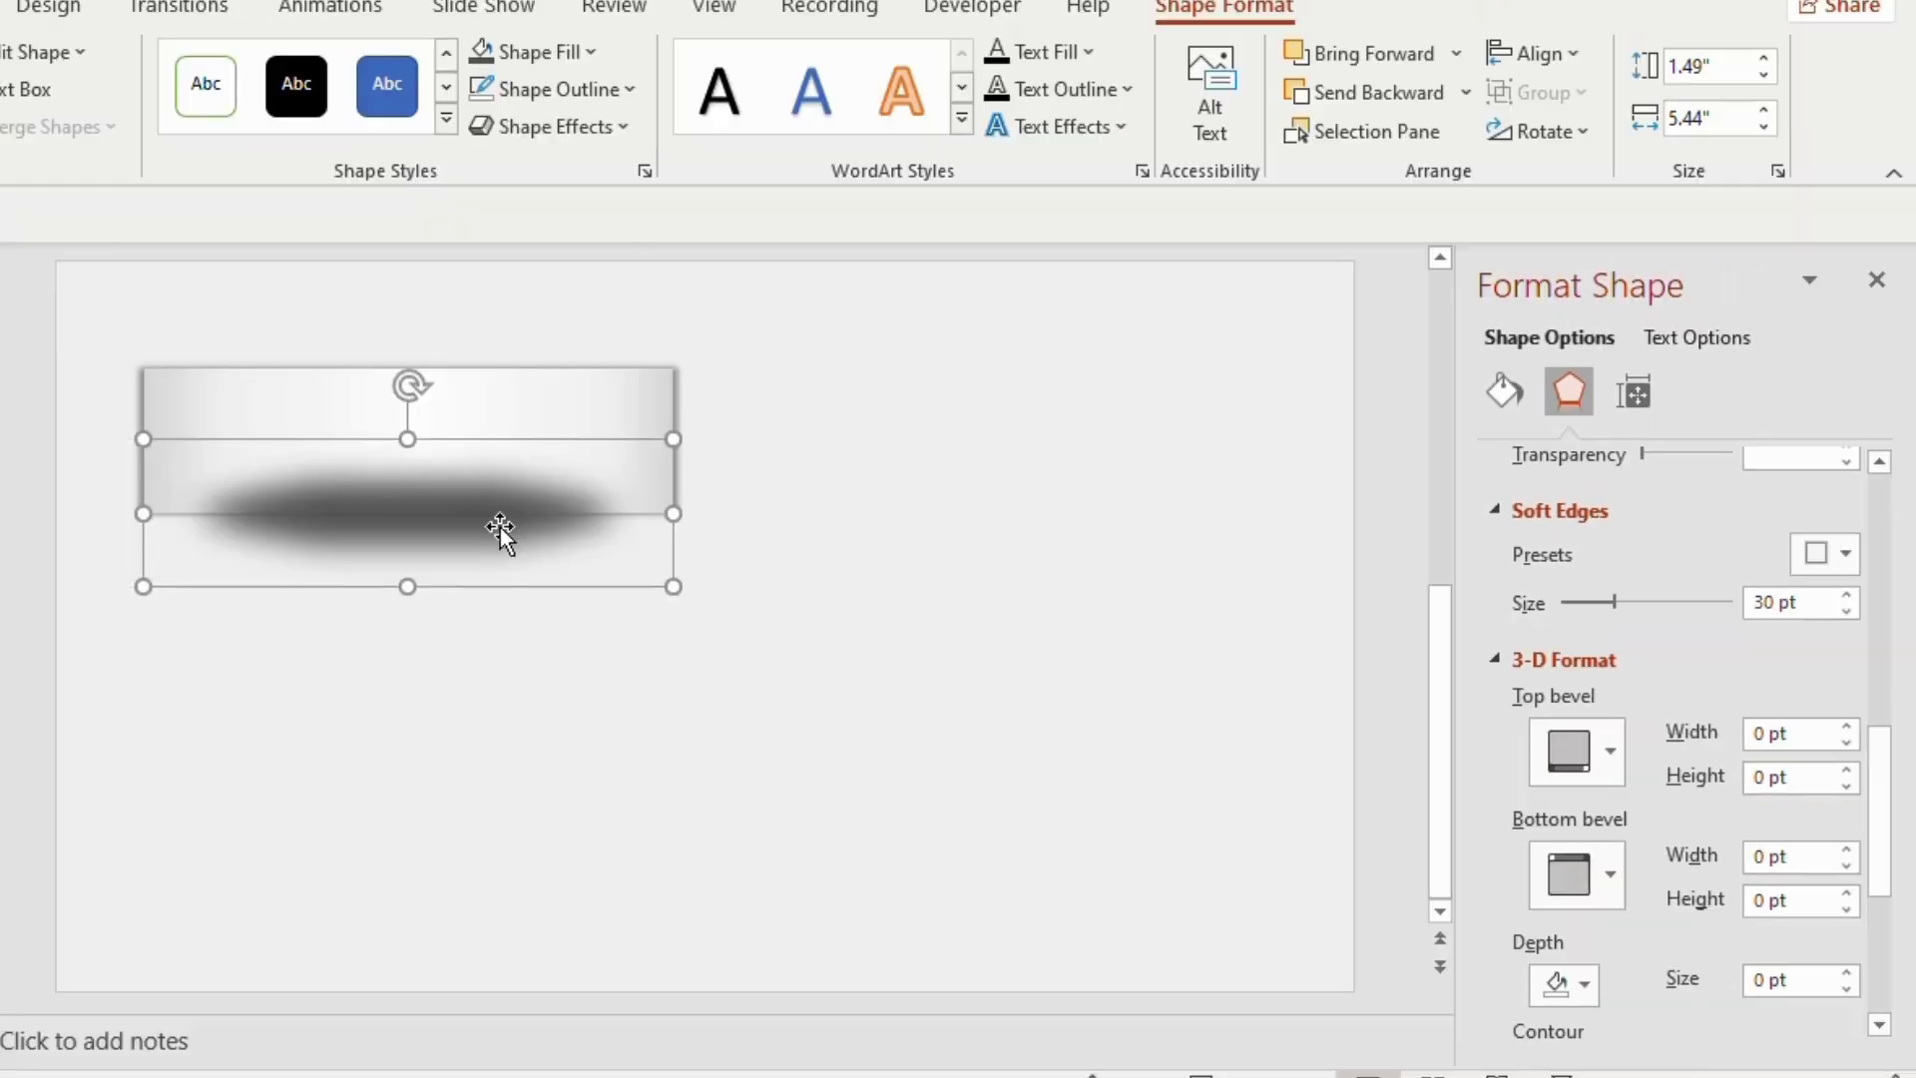
pyautogui.rightClick(274, 514)
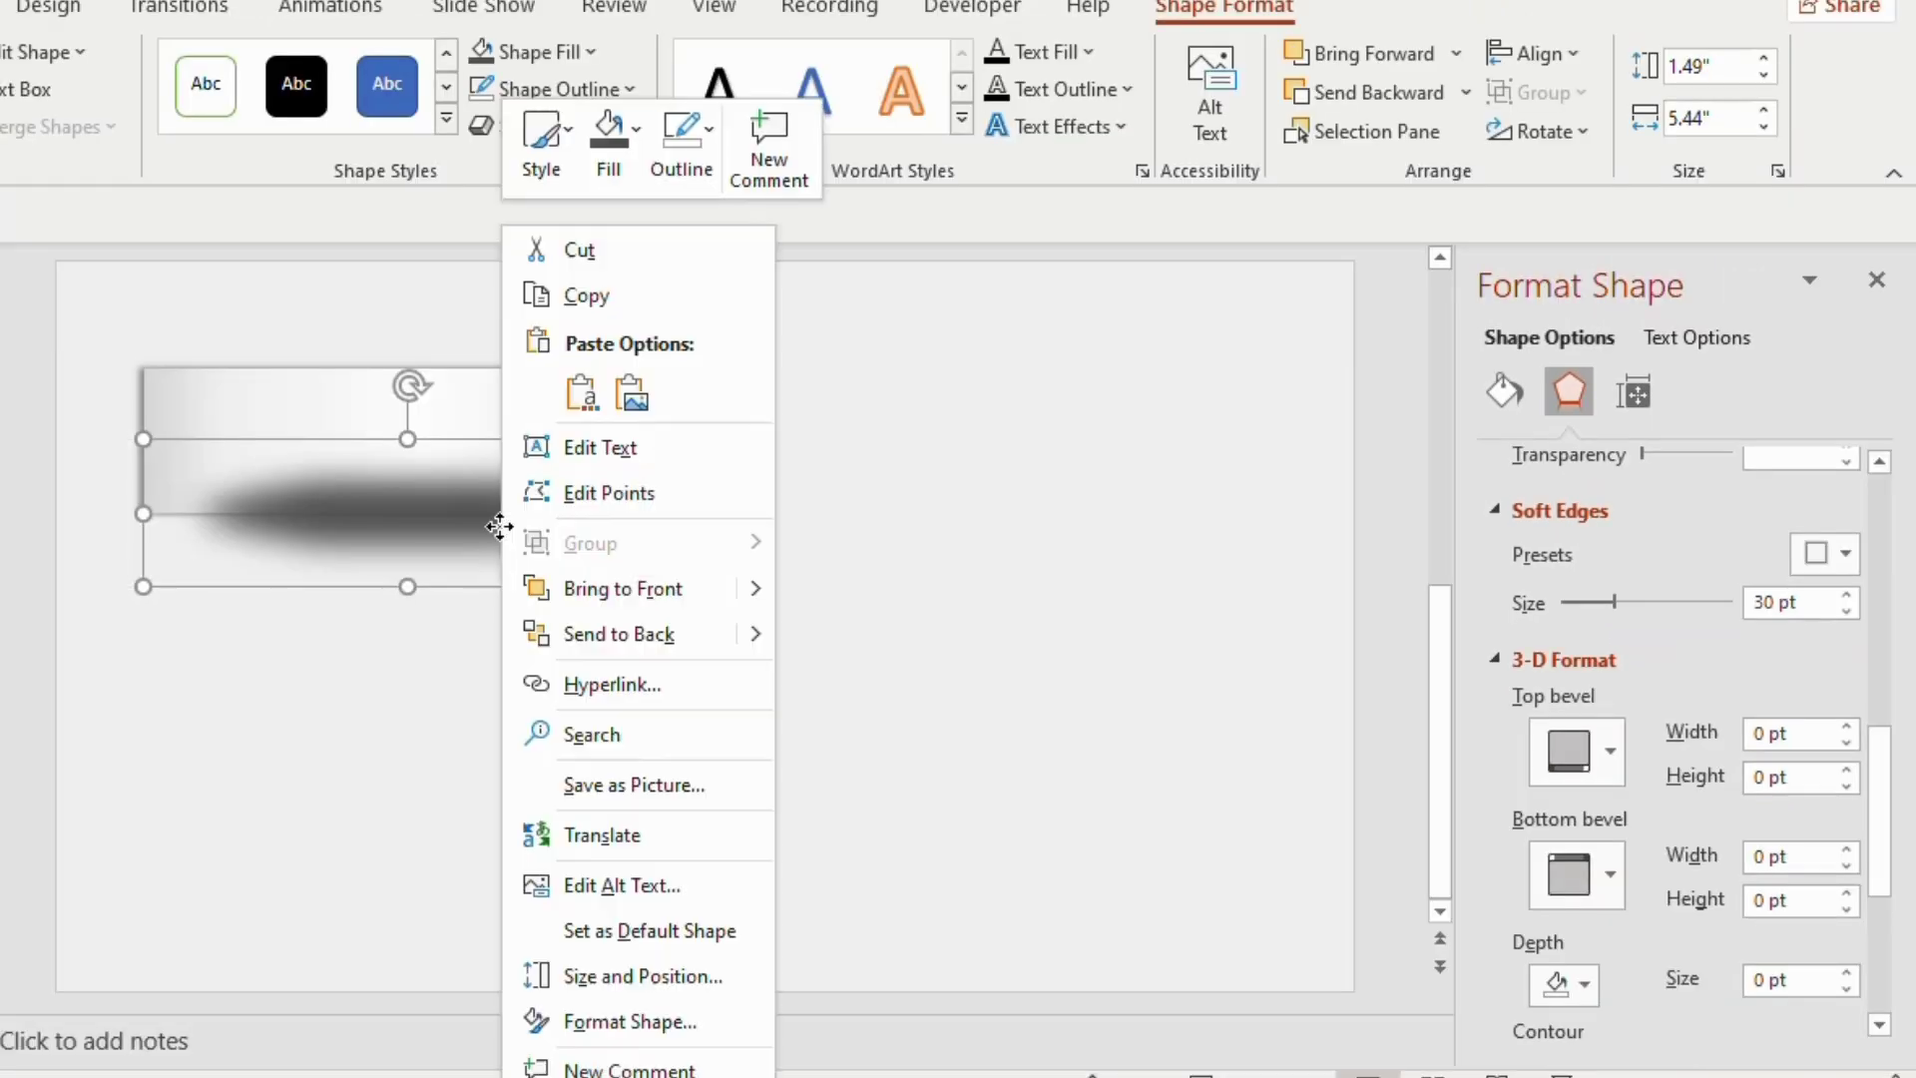
pyautogui.click(589, 647)
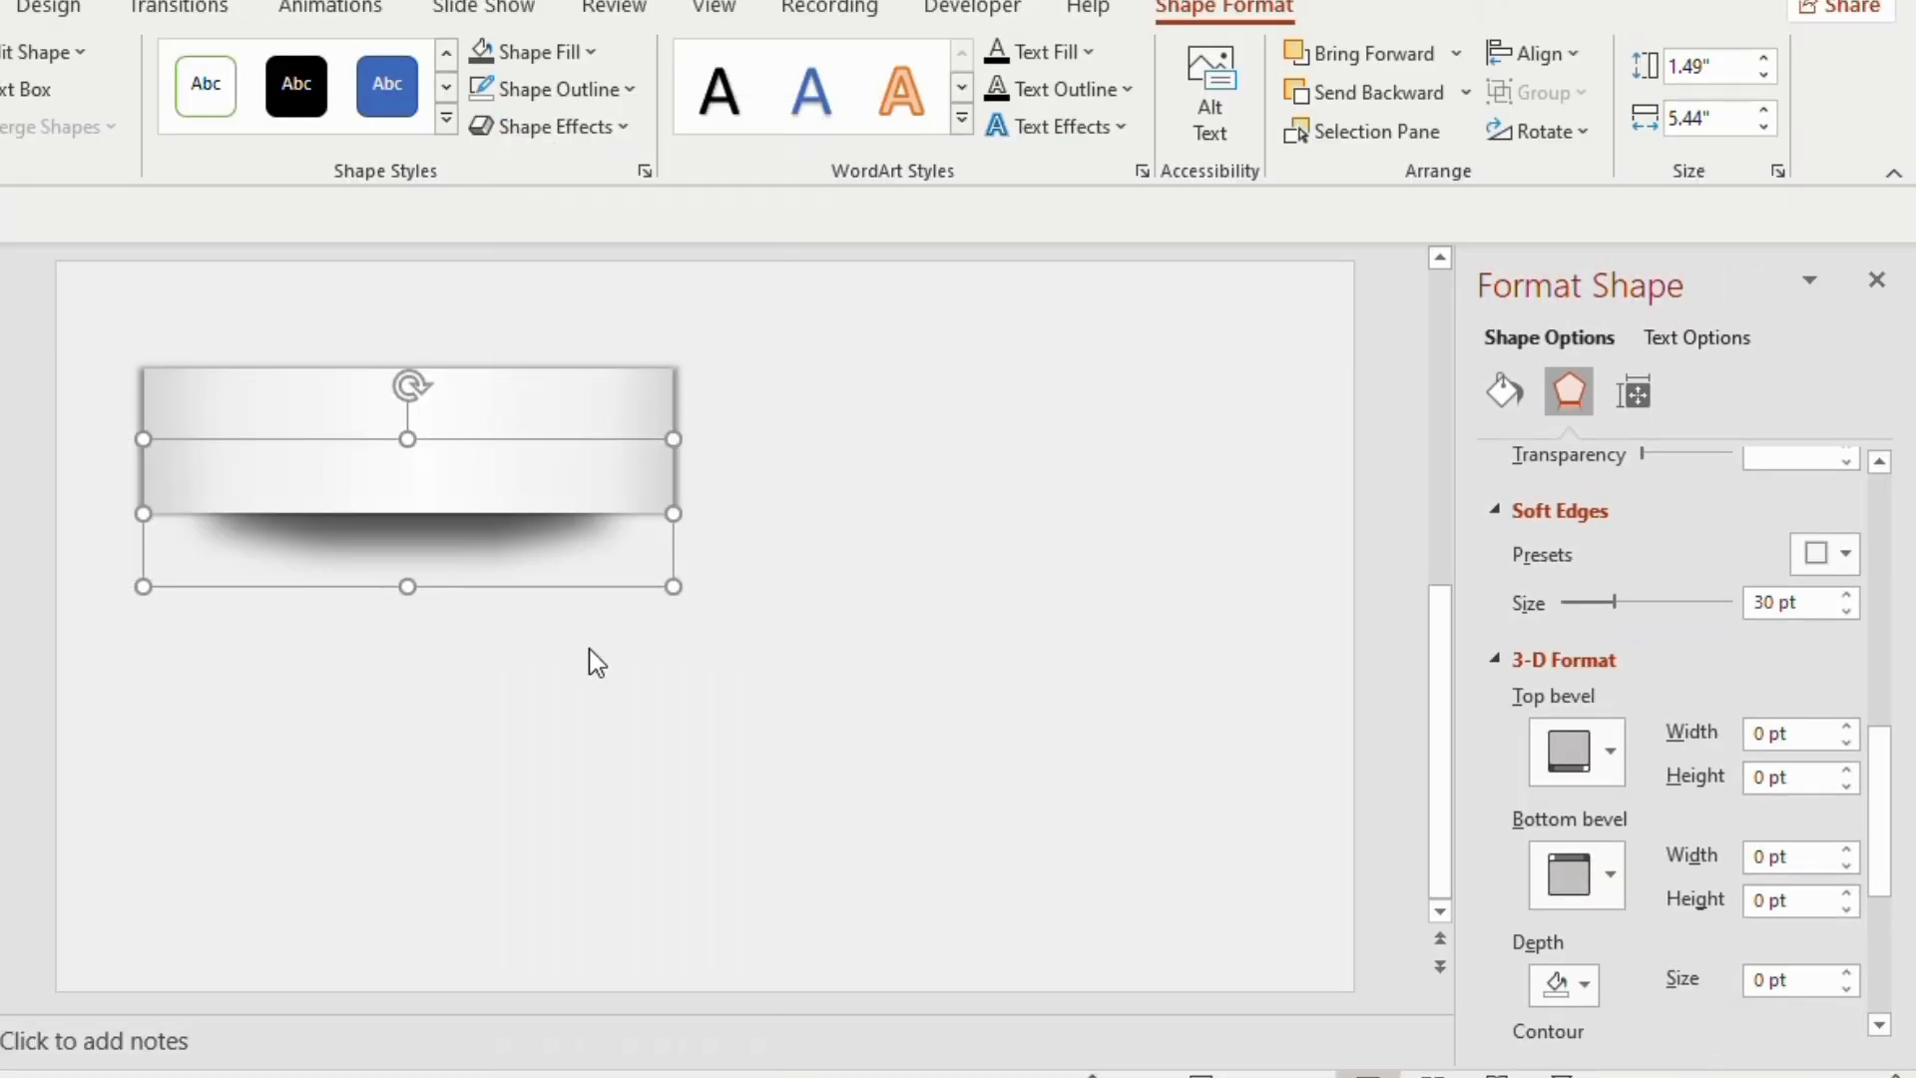
# - Draw a 1.2 × 1.2 inch circle at the banner's left end
pyautogui.moveTo(210, 404); pyautogui.dragTo(158, 456)
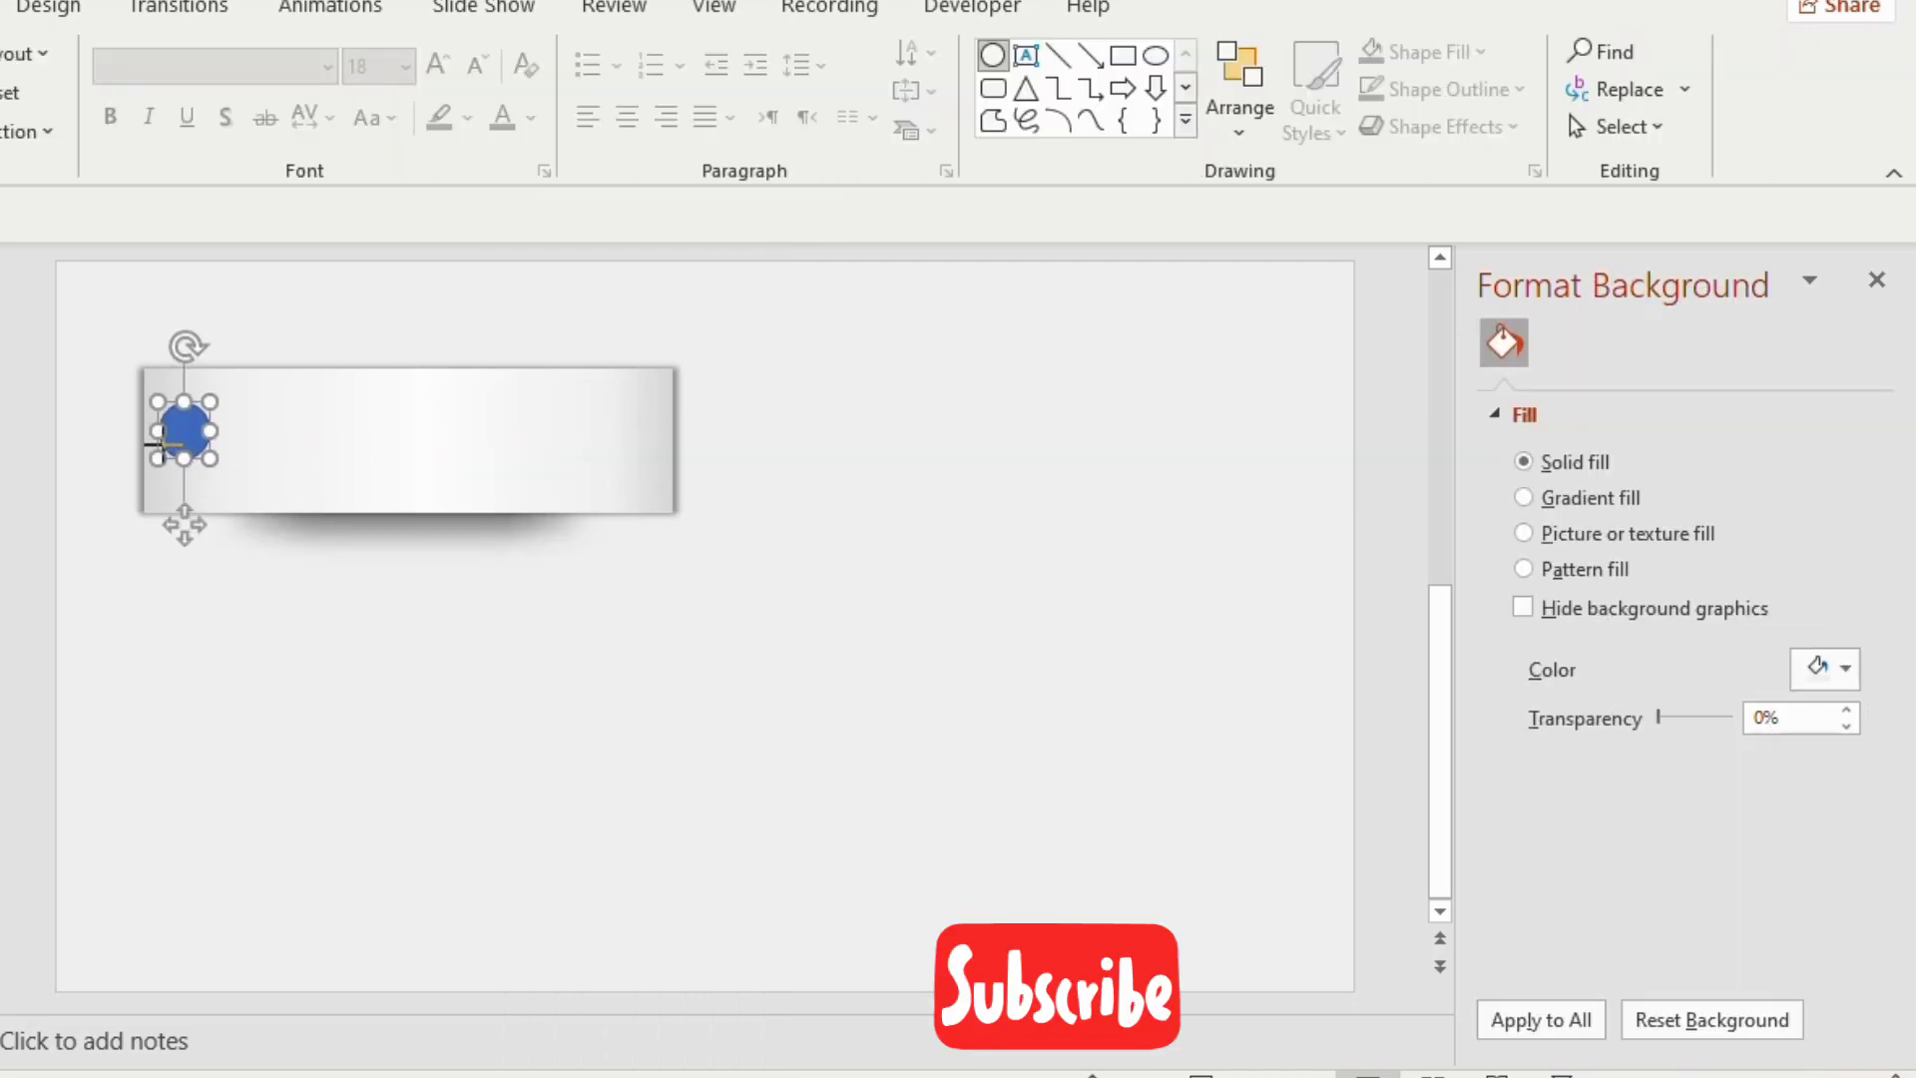
pyautogui.click(1786, 70)
pyautogui.write('1.2')
pyautogui.moveTo(1741, 136); pyautogui.dragTo(1779, 136)
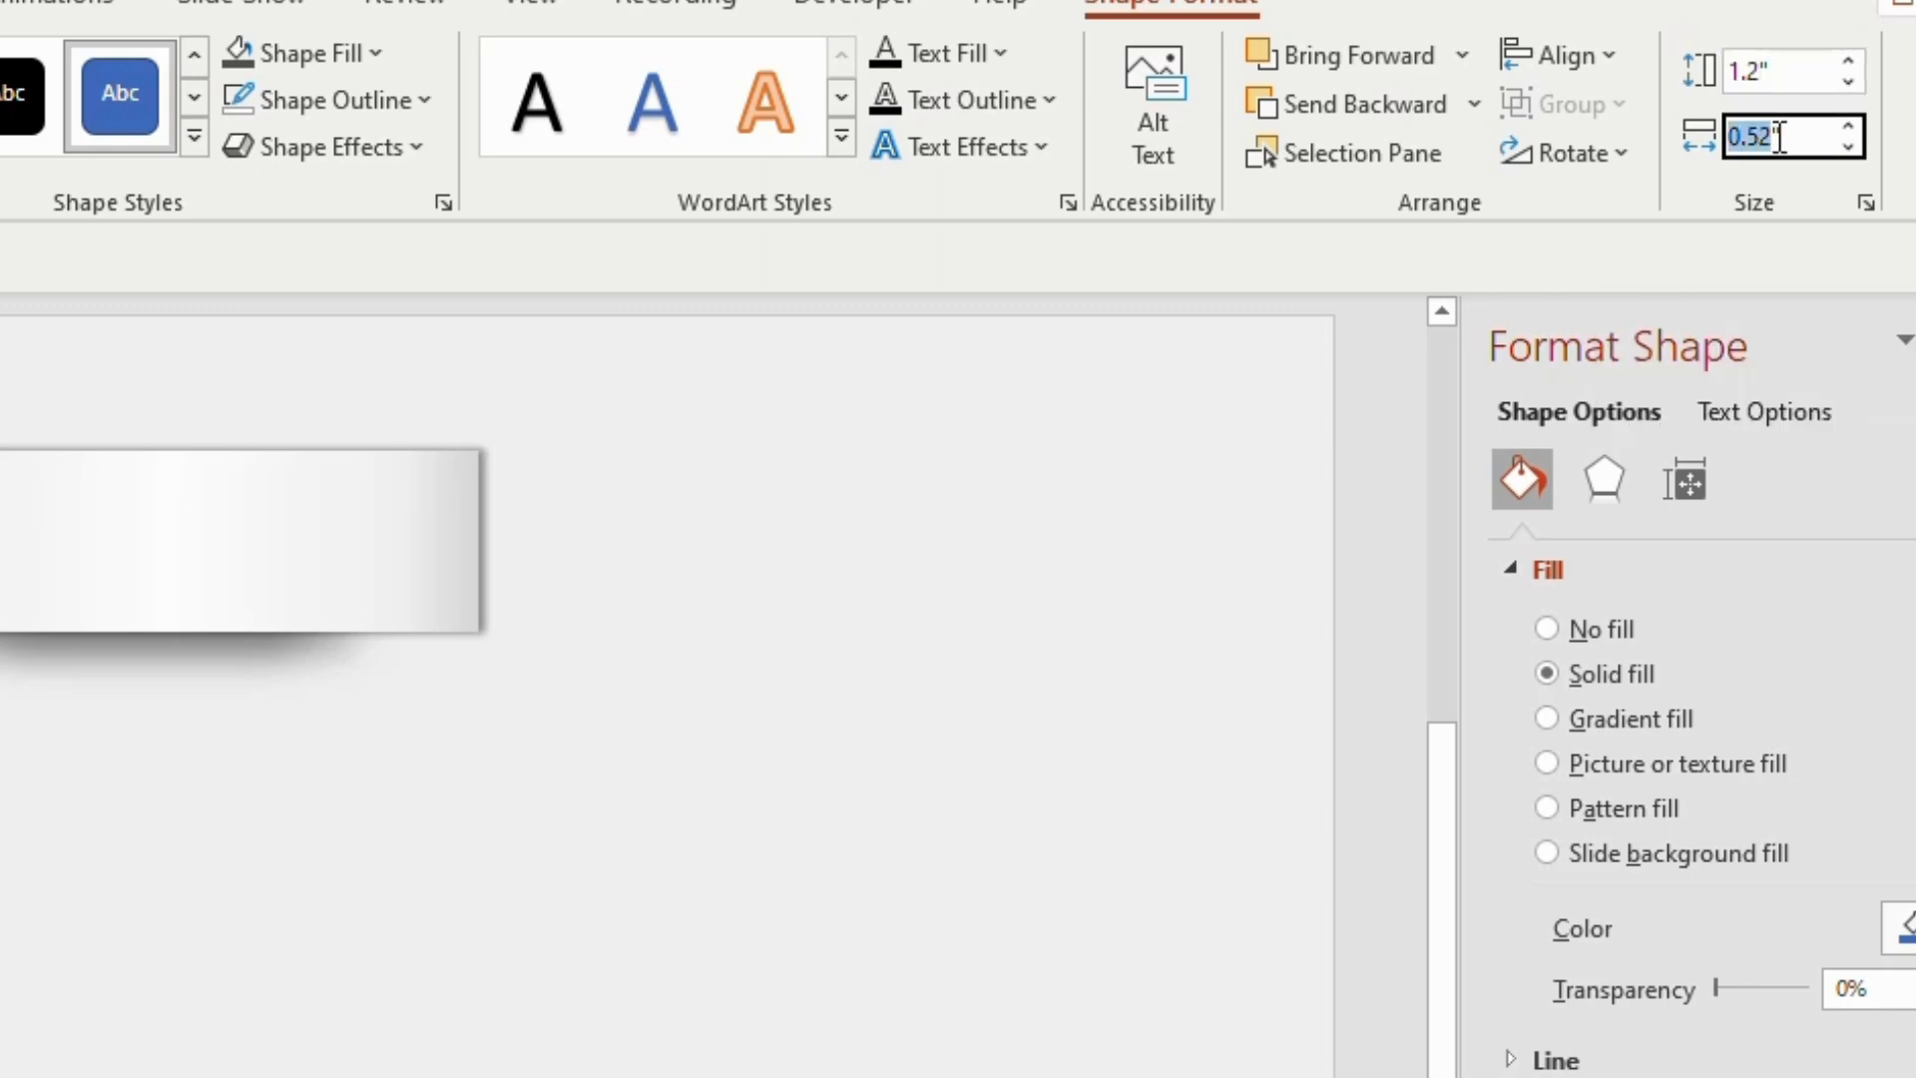
pyautogui.write('1.2')
pyautogui.press('Return')
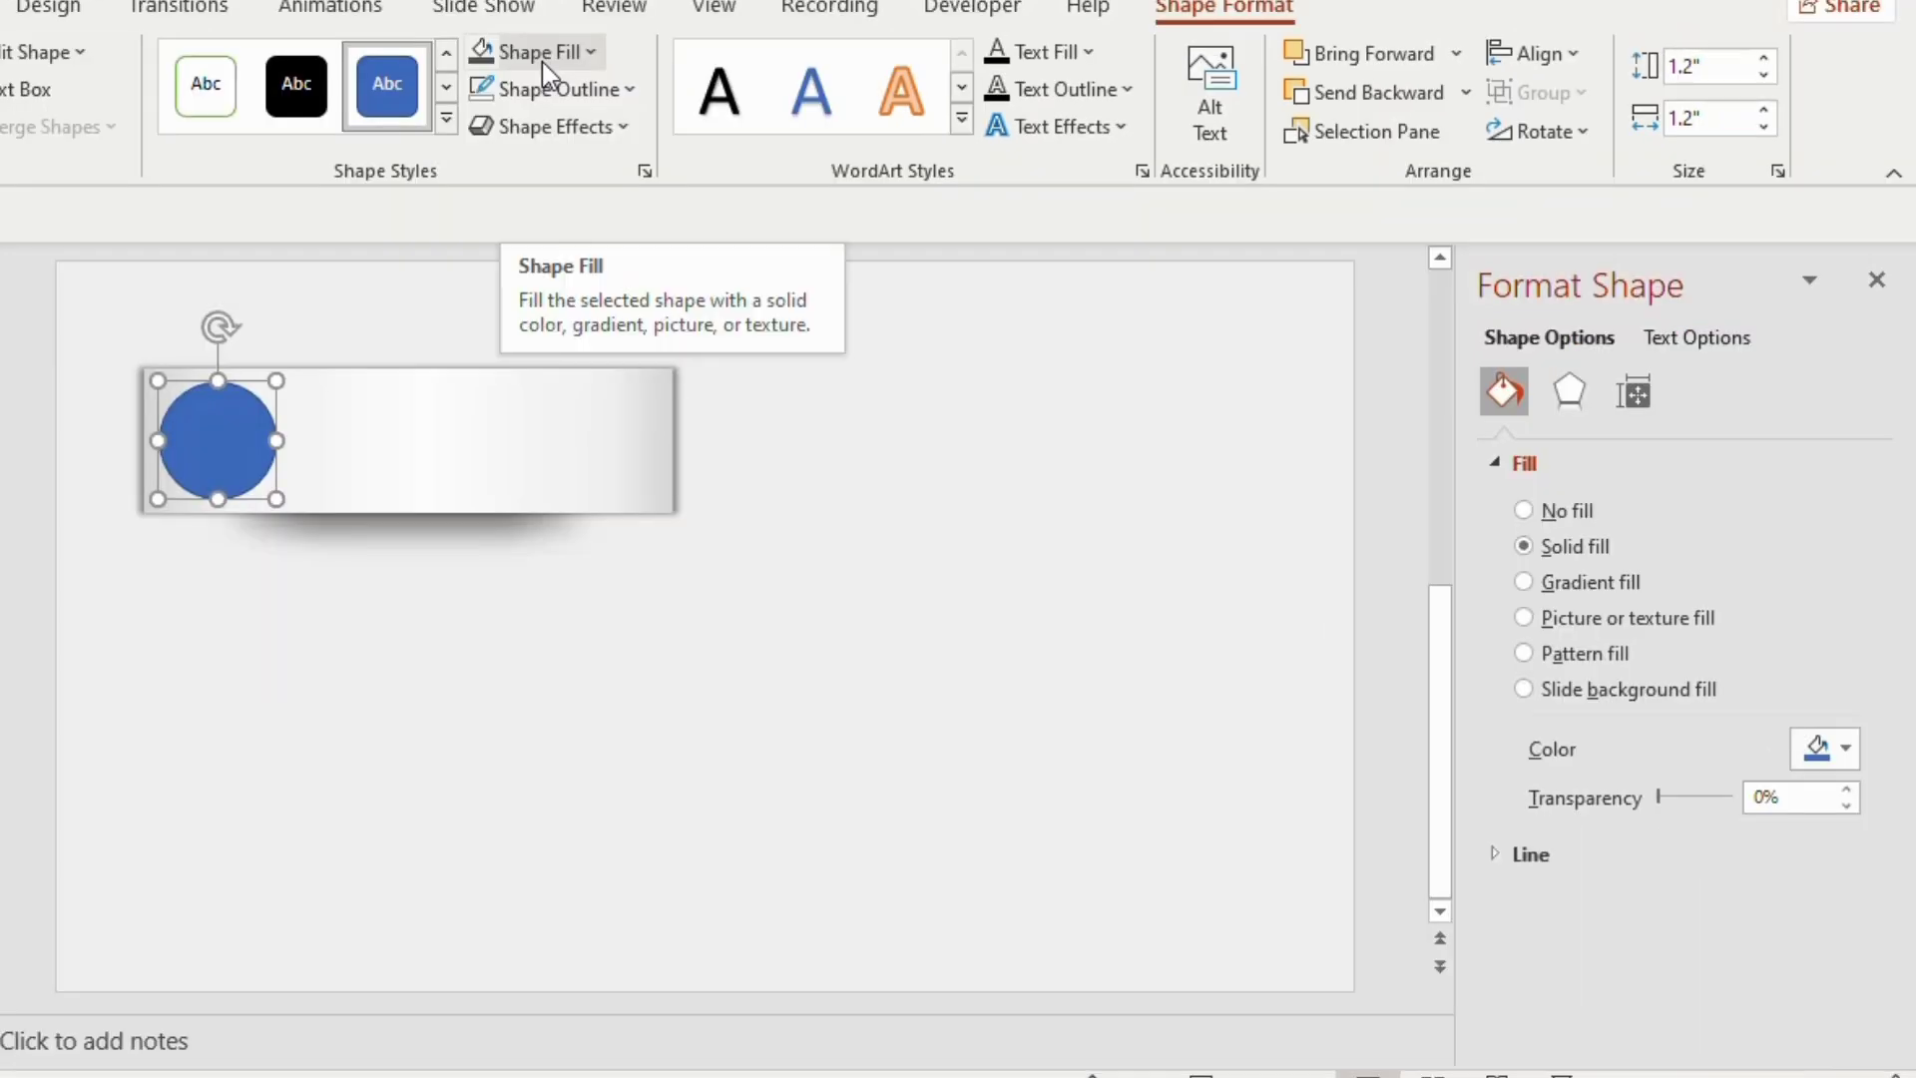
# - Fill the circle with a light colour and give it a Square Dot outline
pyautogui.click(319, 62)
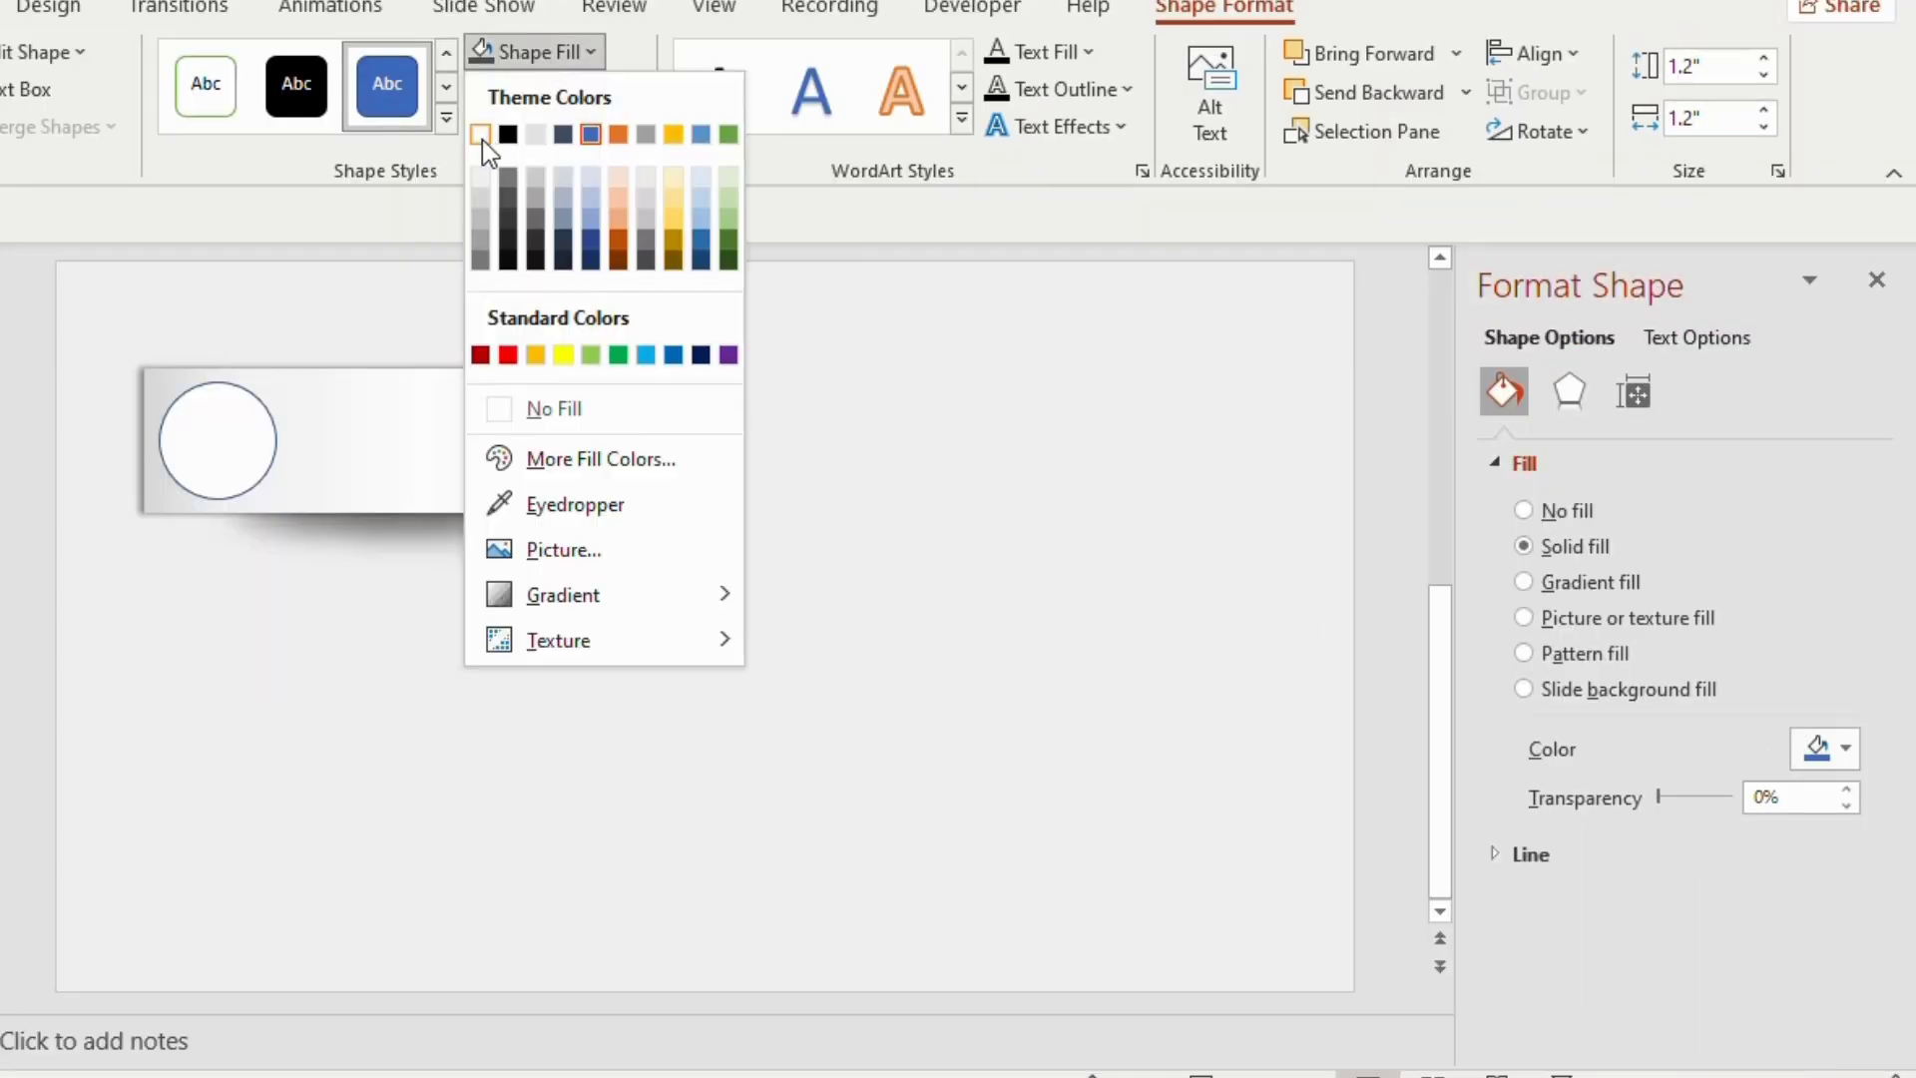
pyautogui.click(482, 179)
pyautogui.click(554, 89)
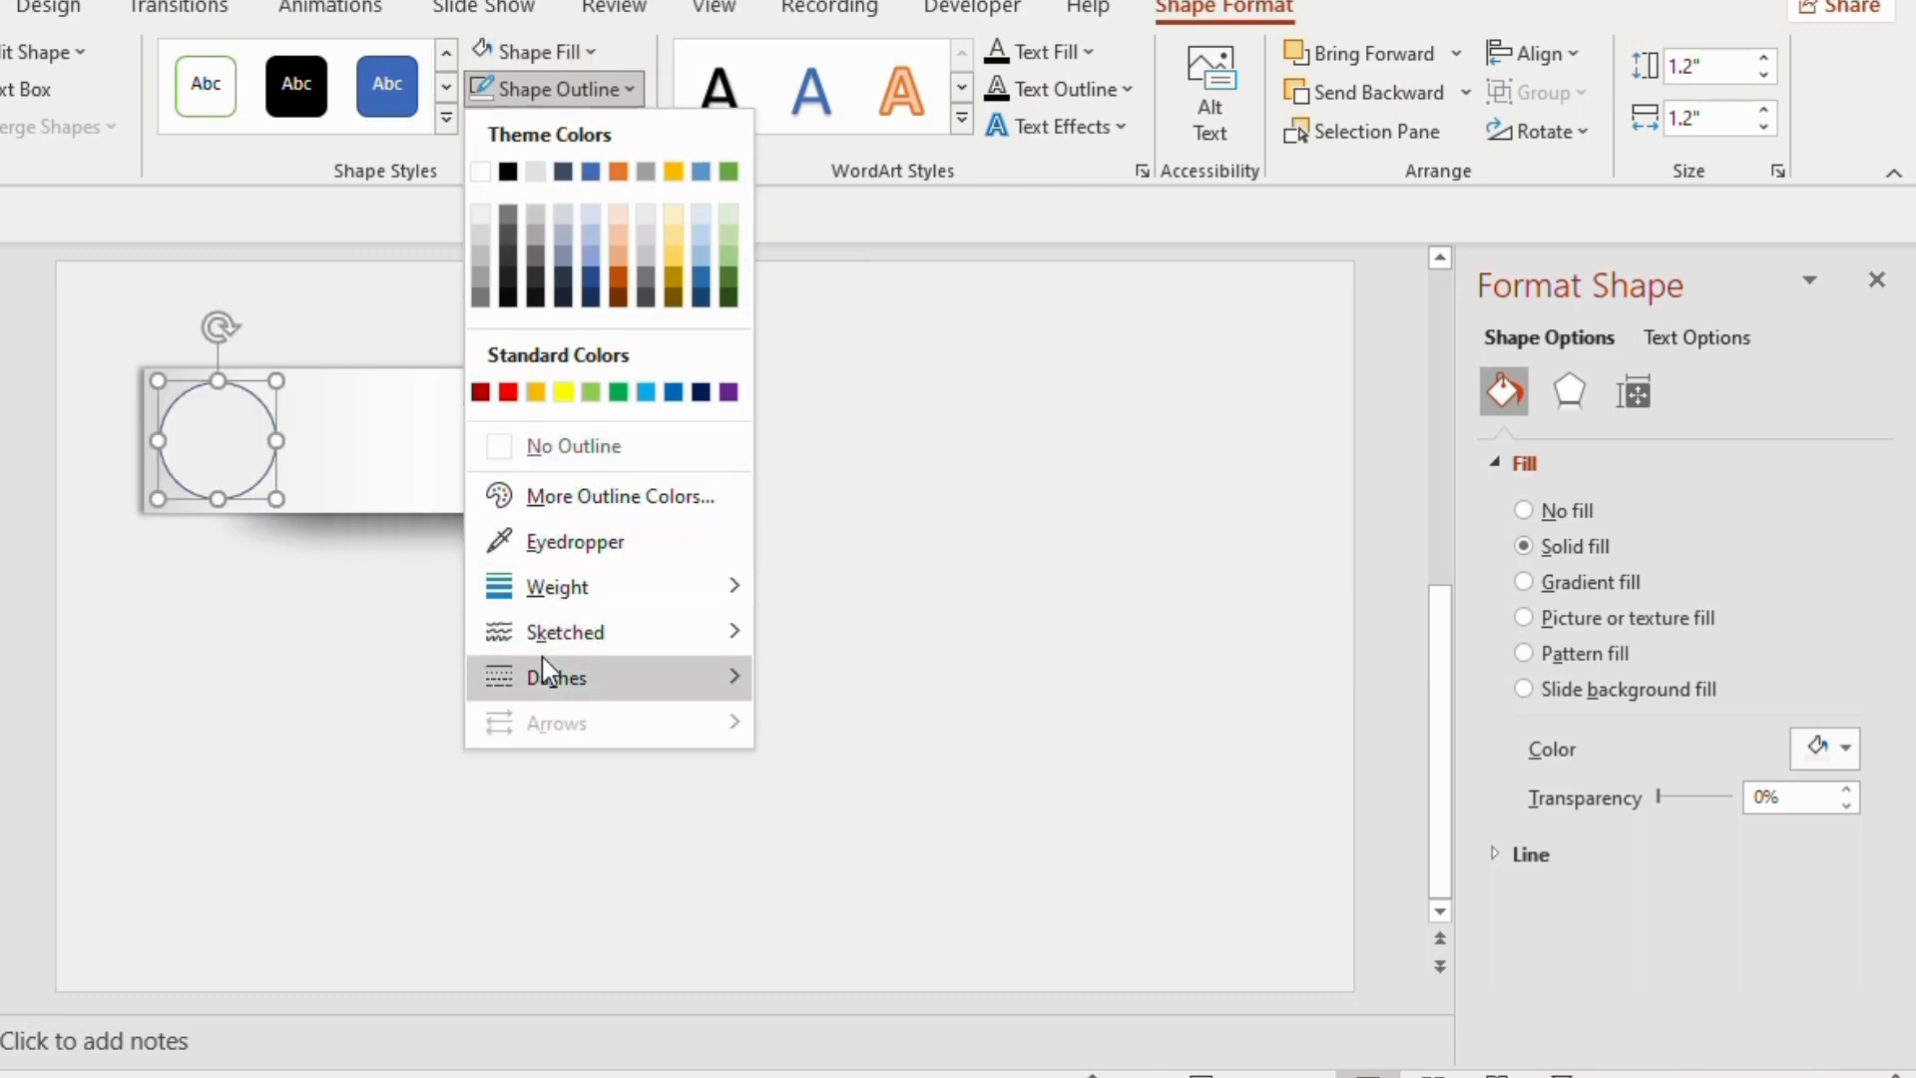
pyautogui.moveTo(541, 676)
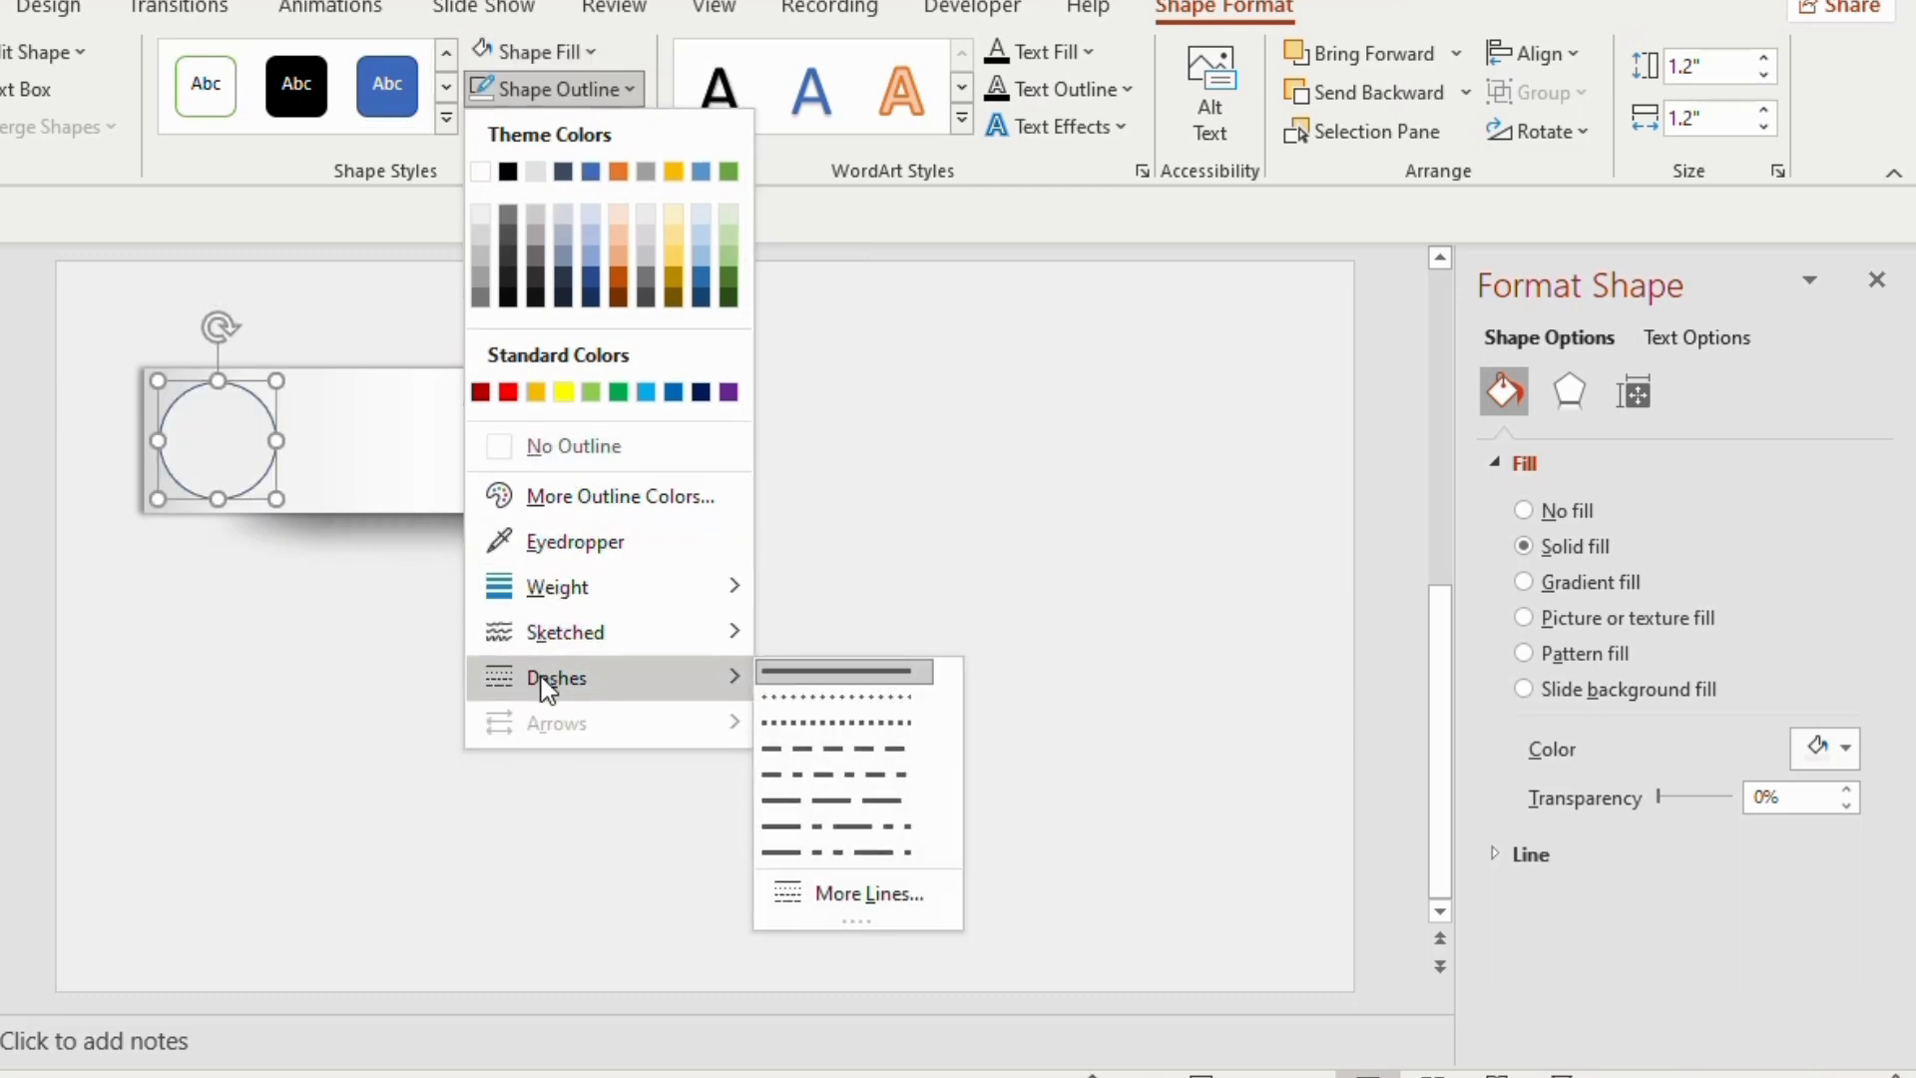
pyautogui.click(784, 733)
# - Draw a 1-inch blue circle and centre it inside the dotted ring
pyautogui.moveTo(192, 413); pyautogui.dragTo(248, 503)
pyautogui.click(1686, 116)
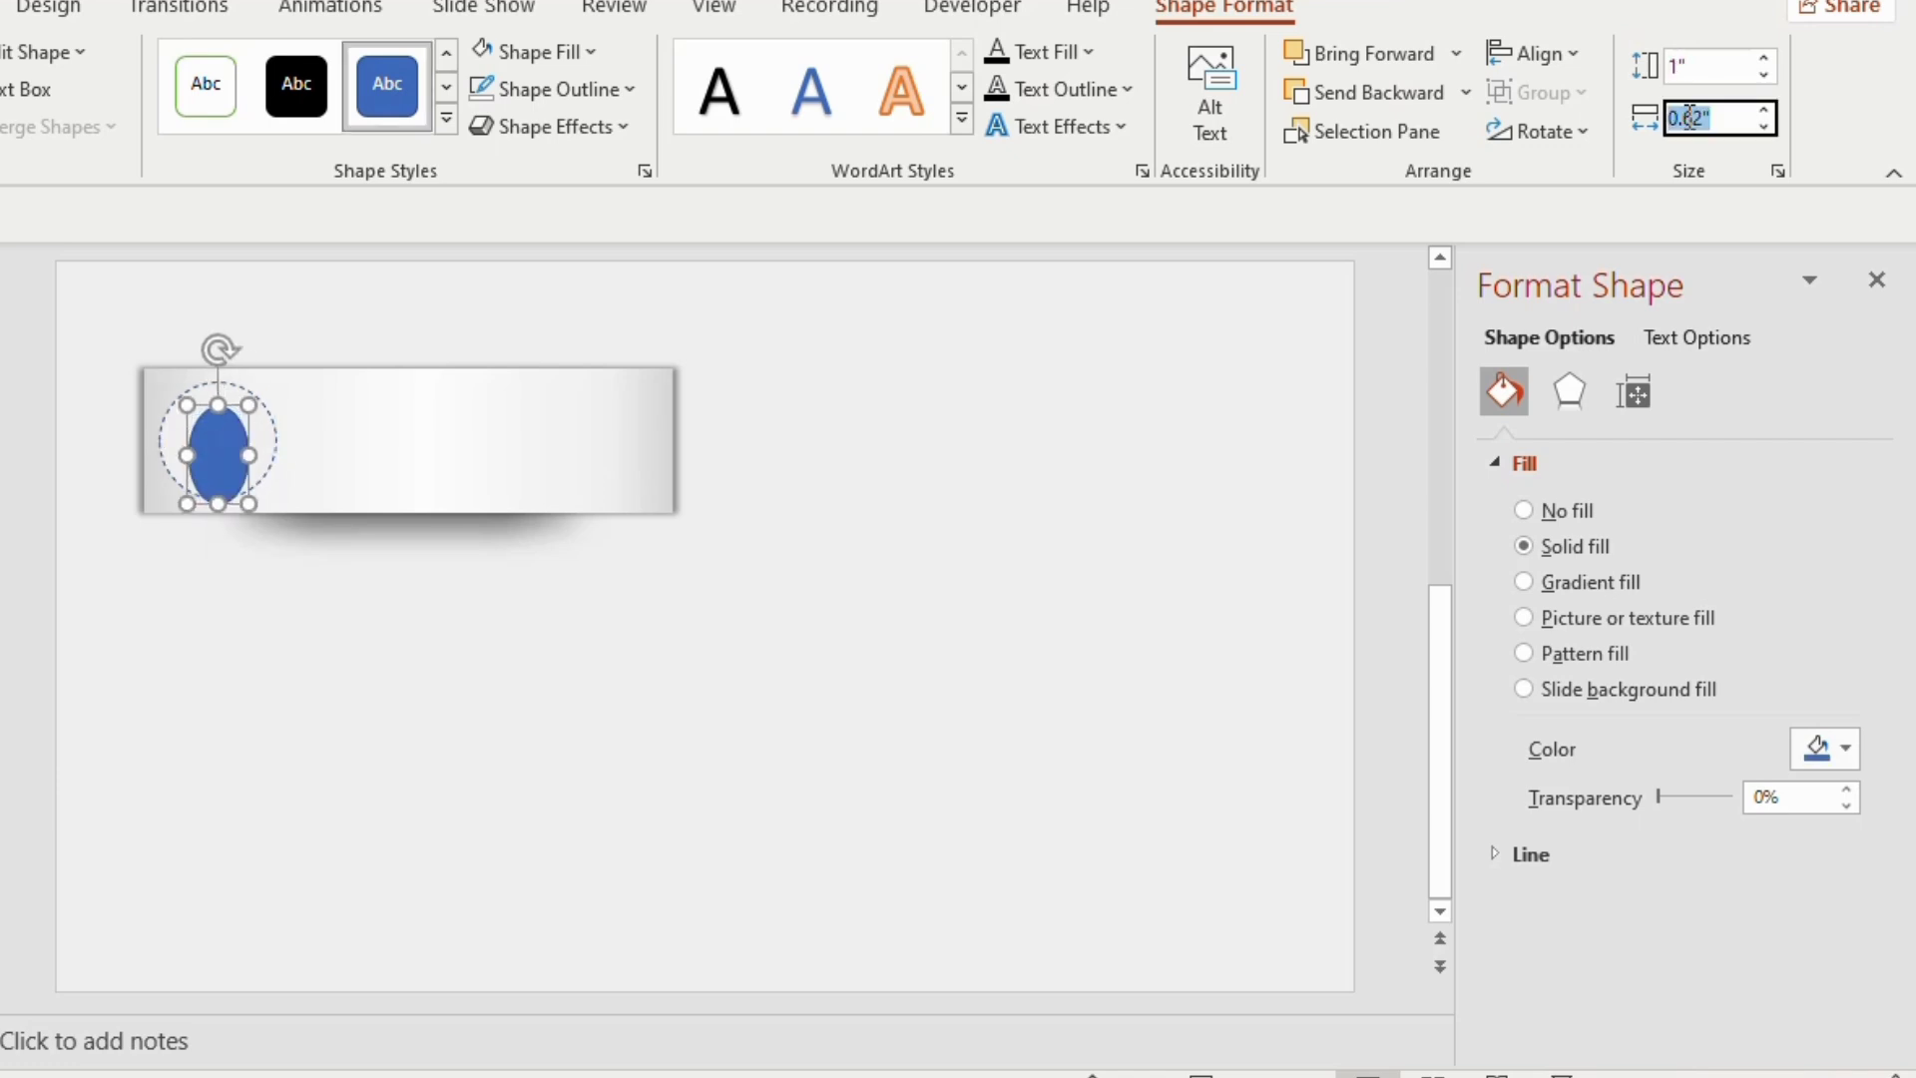
pyautogui.write('1')
pyautogui.press('Return')
pyautogui.moveTo(217, 432); pyautogui.dragTo(216, 431)
# - Give the blue circle a Round Convex 22 × 8 pt top bevel and a bottom bevel
pyautogui.click(1569, 392)
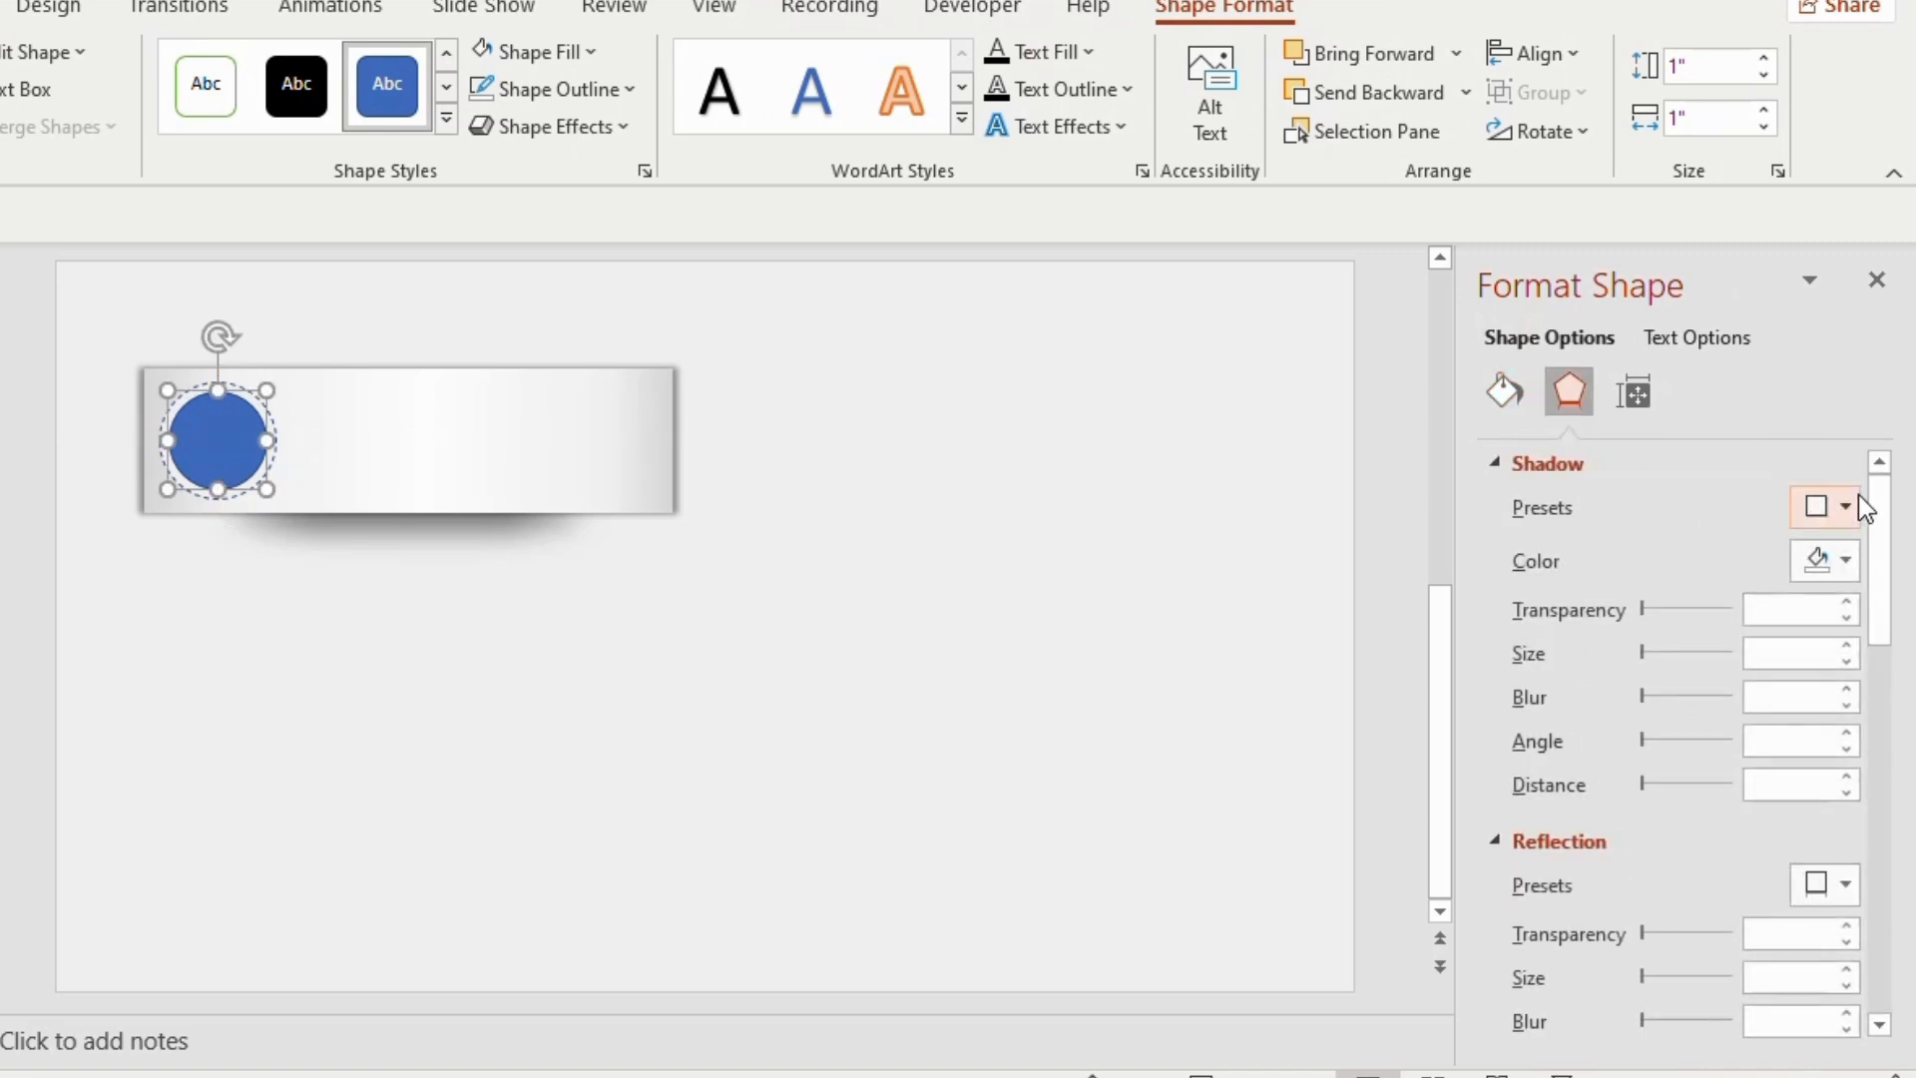
pyautogui.moveTo(1877, 535); pyautogui.dragTo(1895, 847)
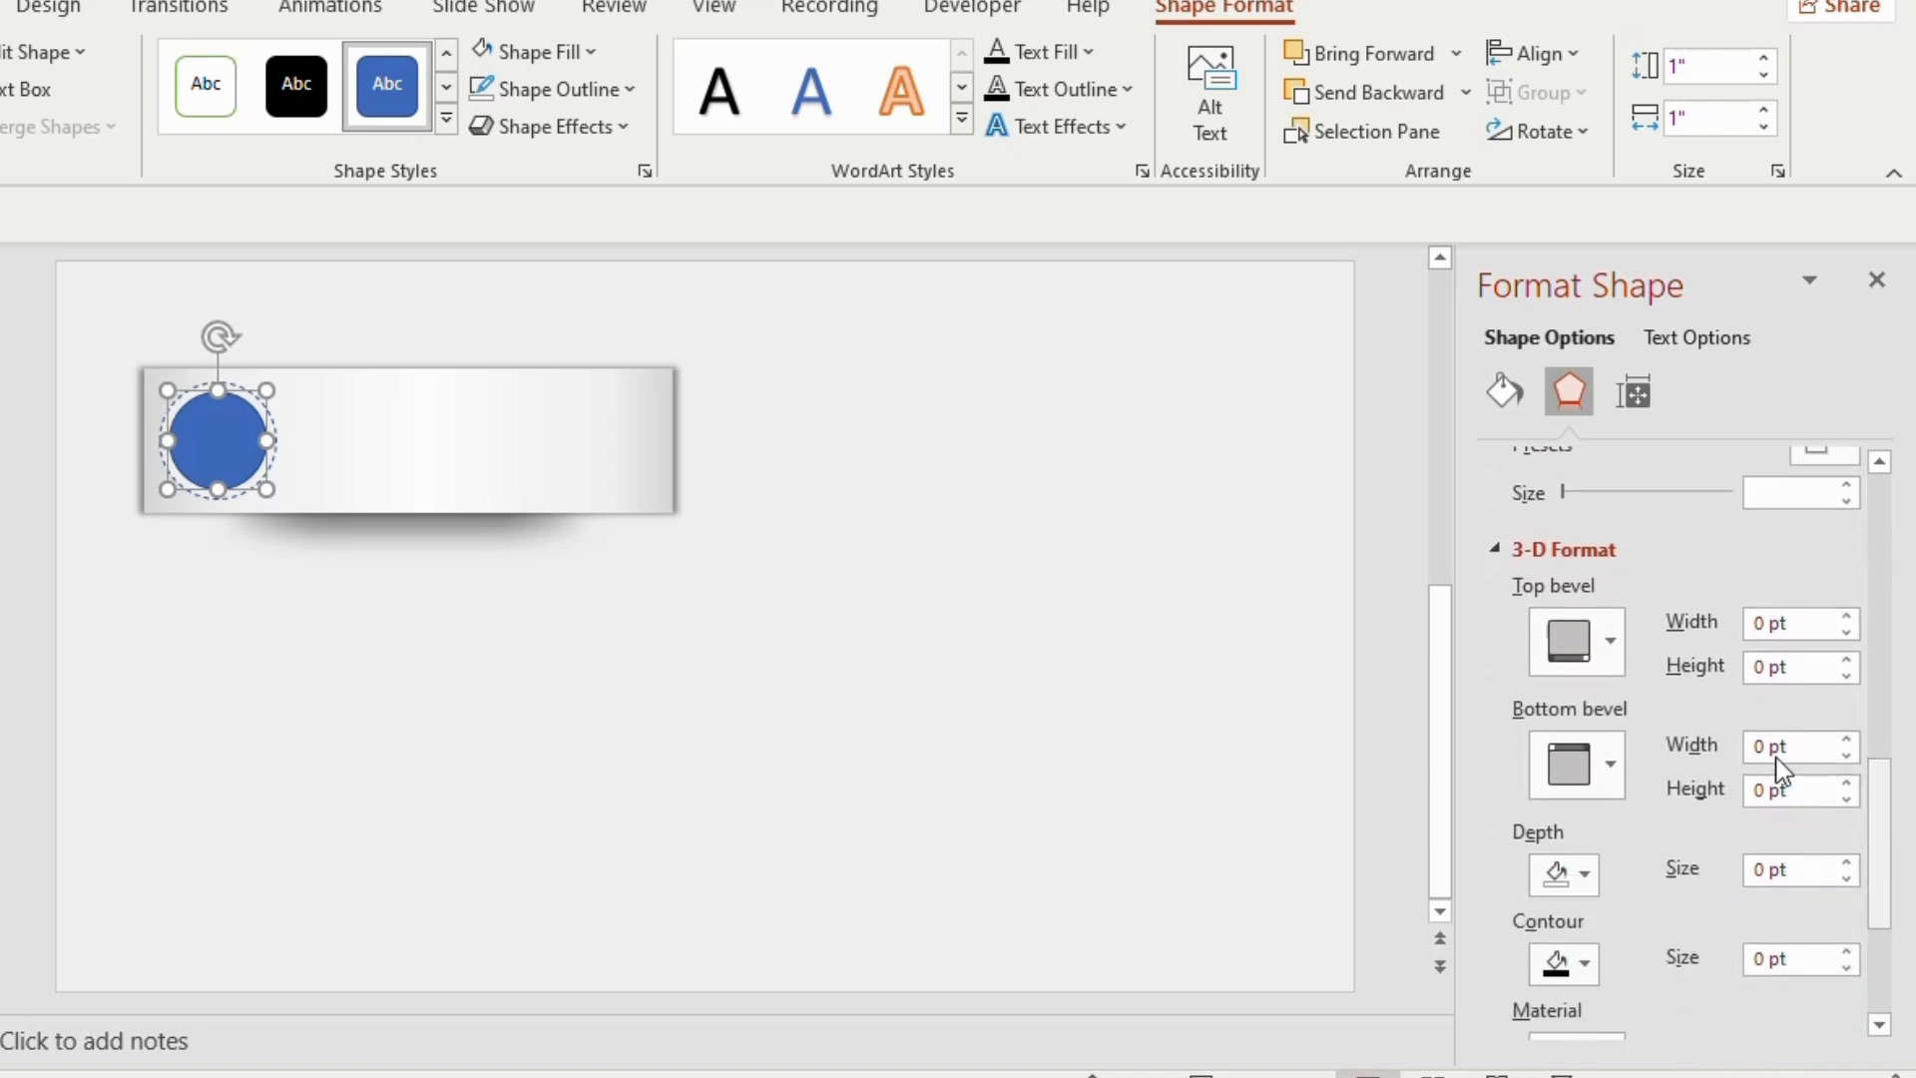
pyautogui.click(1620, 647)
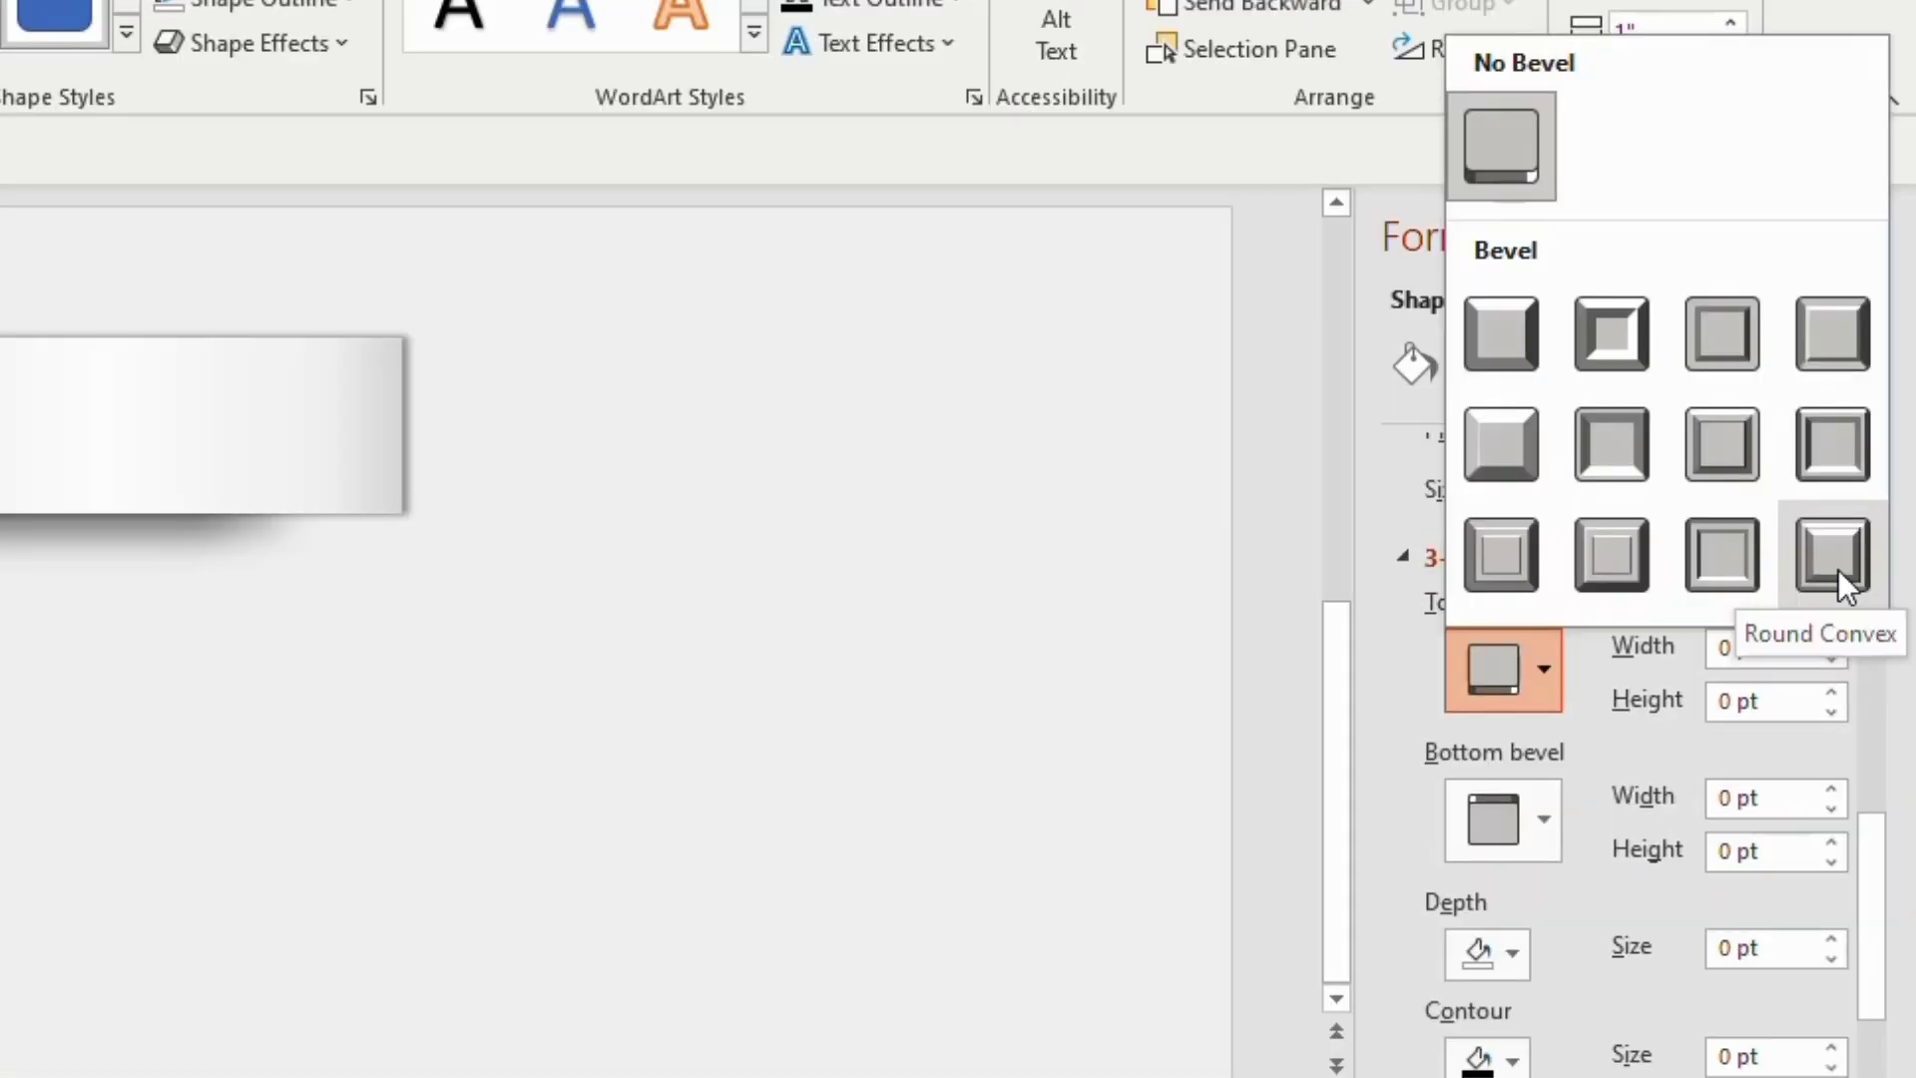
pyautogui.click(1838, 569)
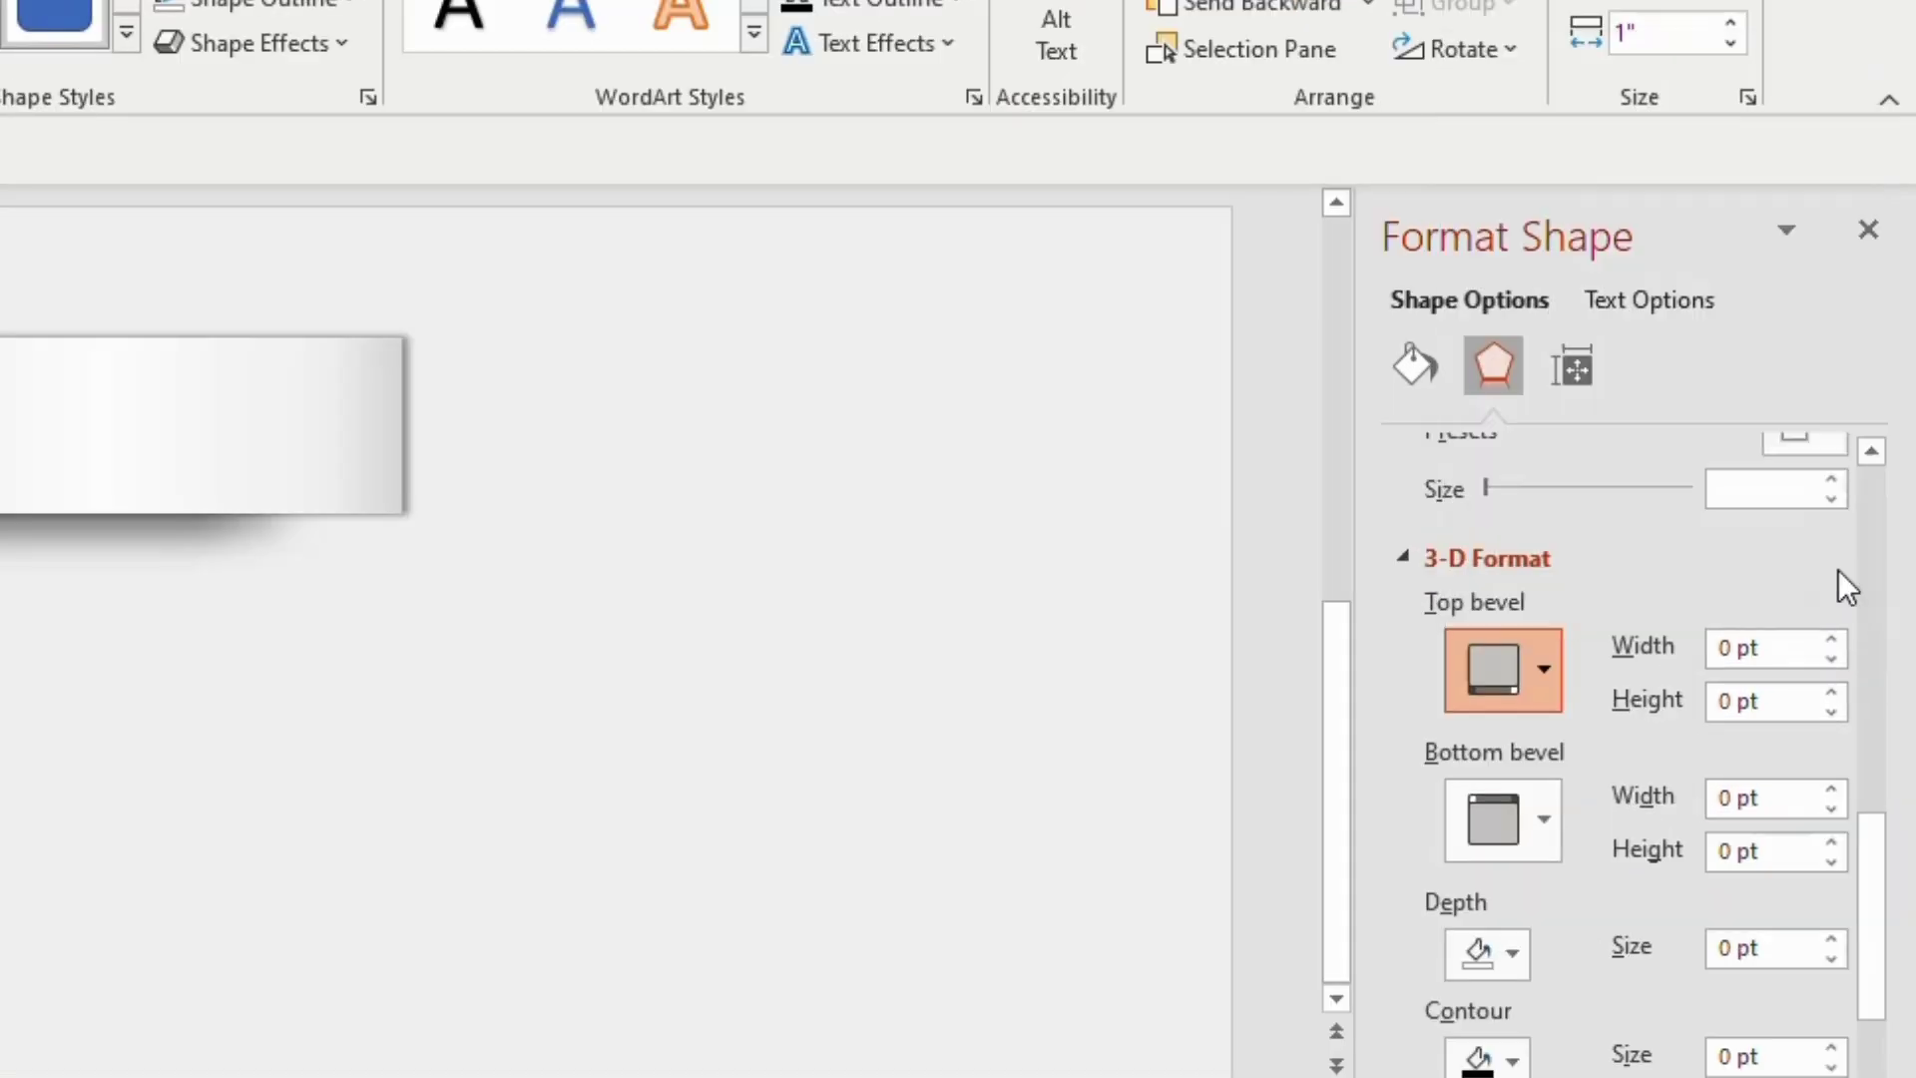
pyautogui.write('22')
pyautogui.click(1740, 685)
pyautogui.write('6')
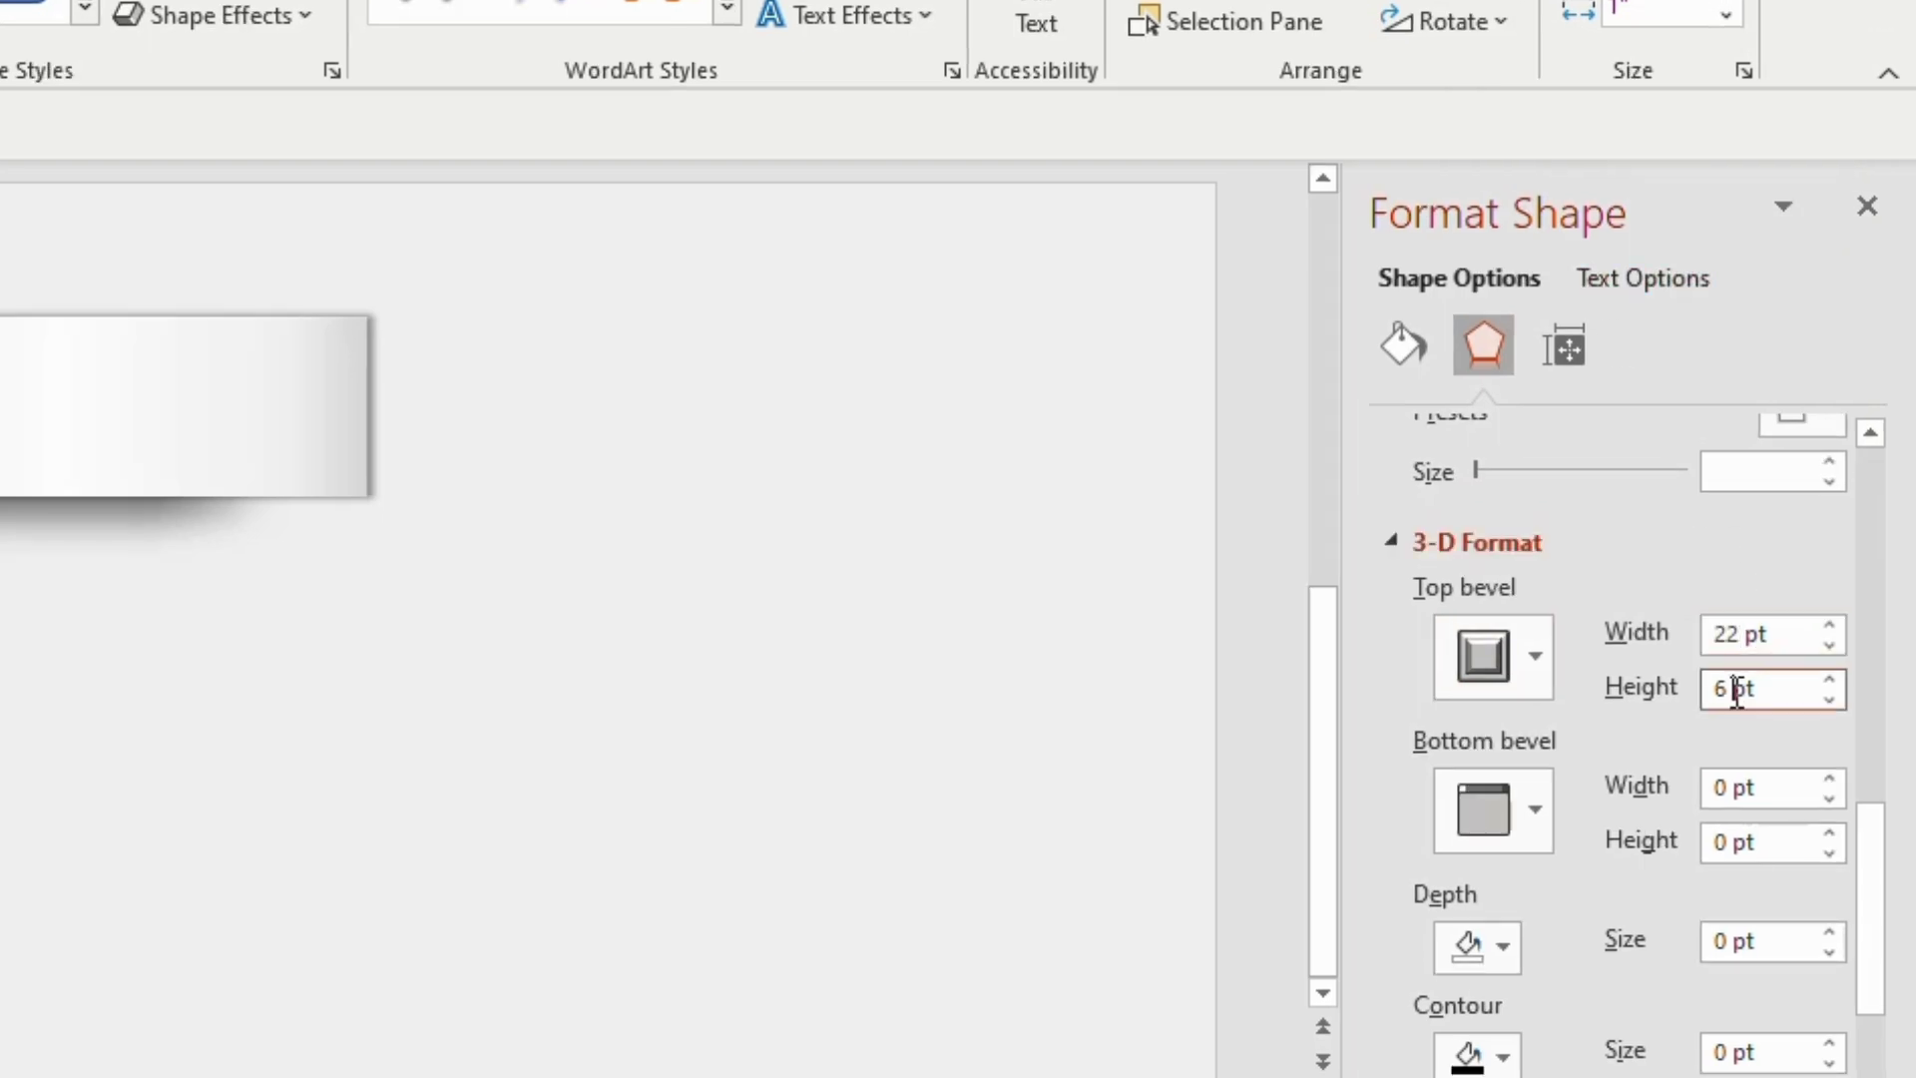
pyautogui.doubleClick(1737, 688)
pyautogui.press('Up')
pyautogui.press('Up')
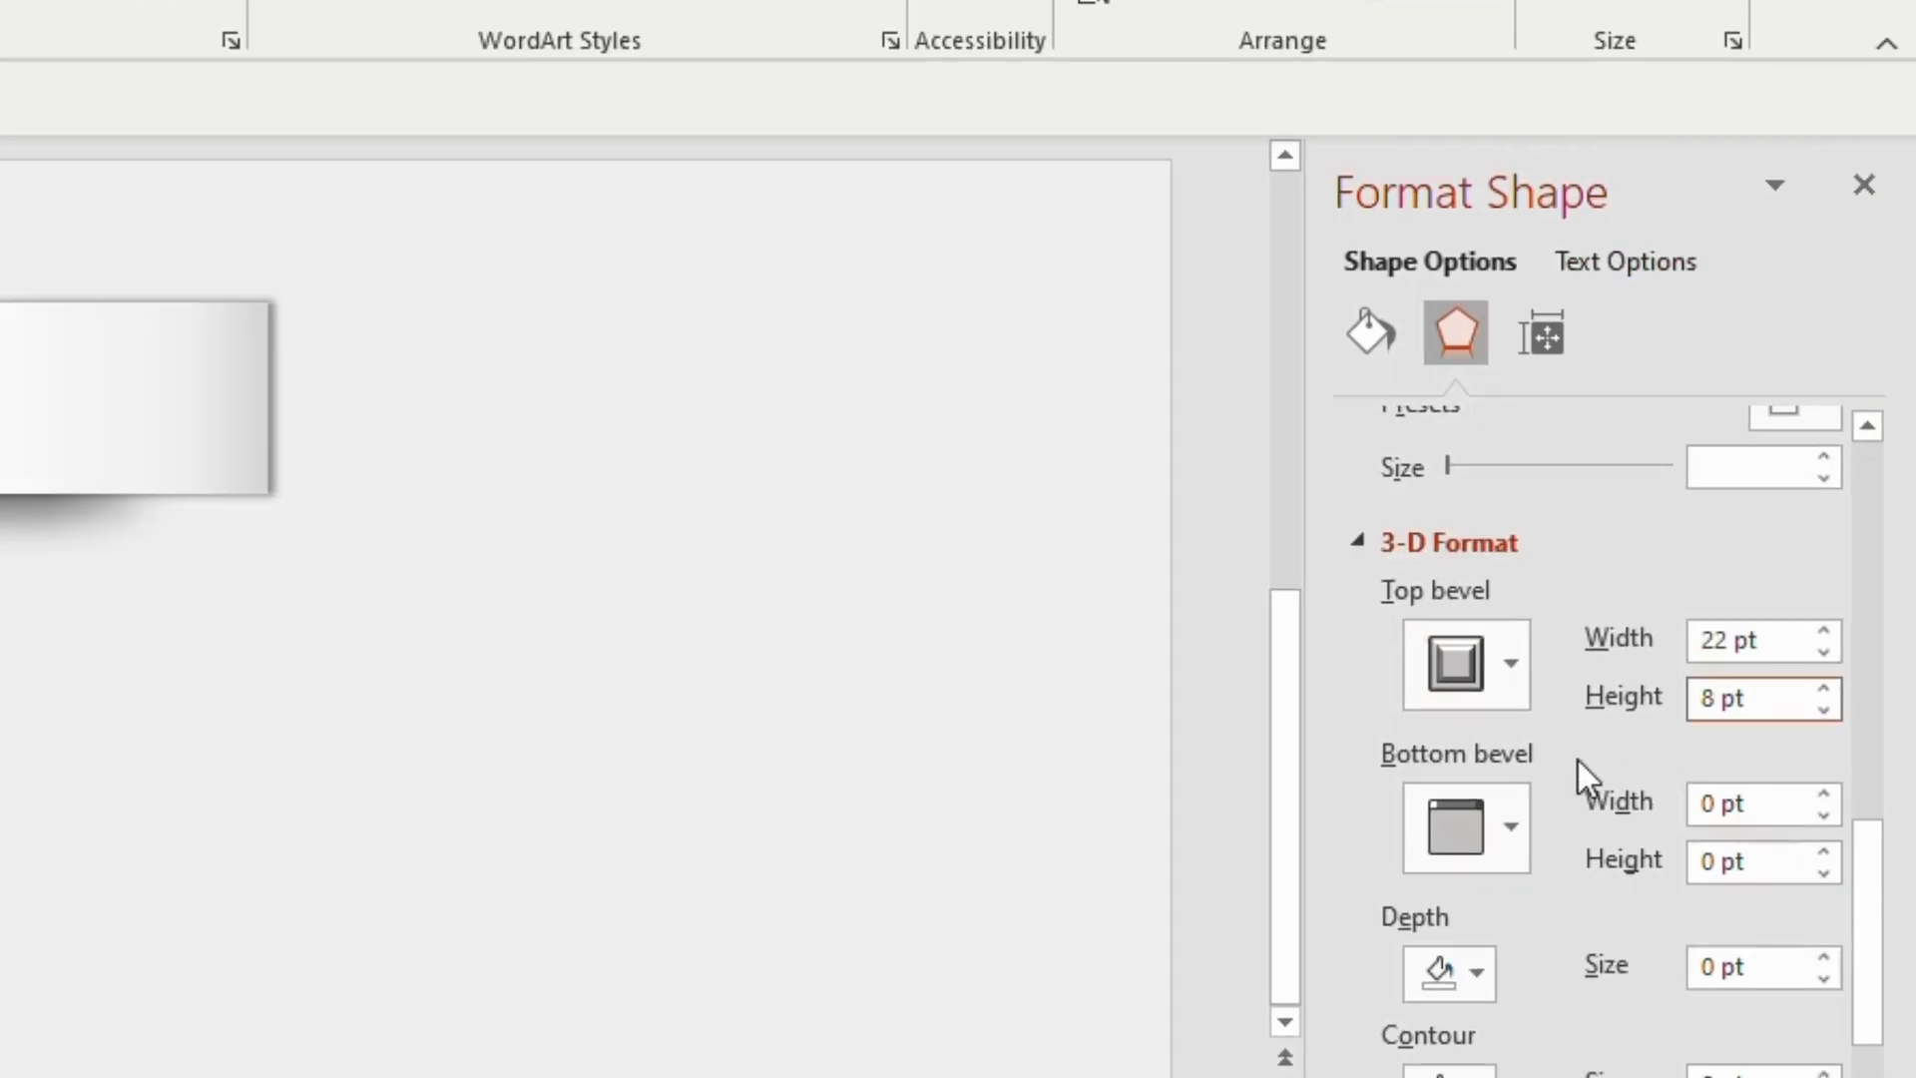
pyautogui.click(1510, 831)
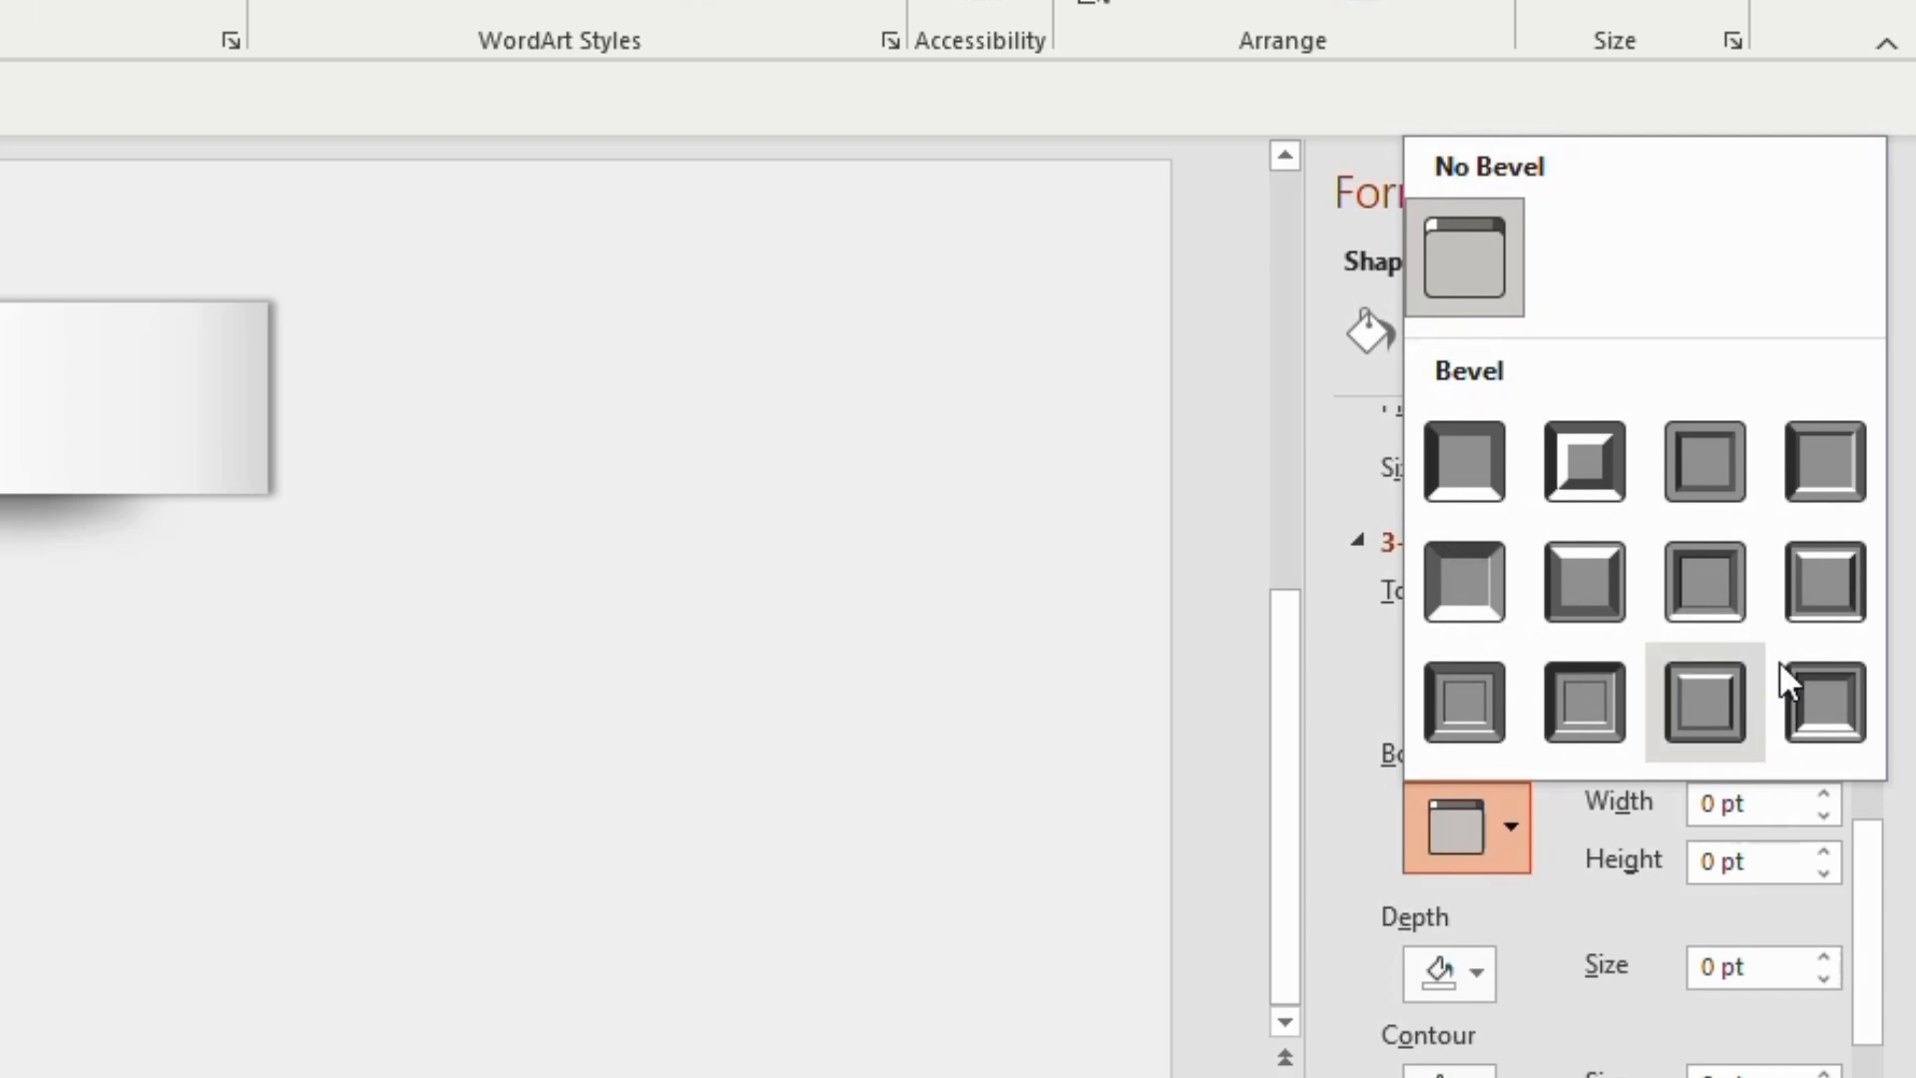
pyautogui.click(1824, 708)
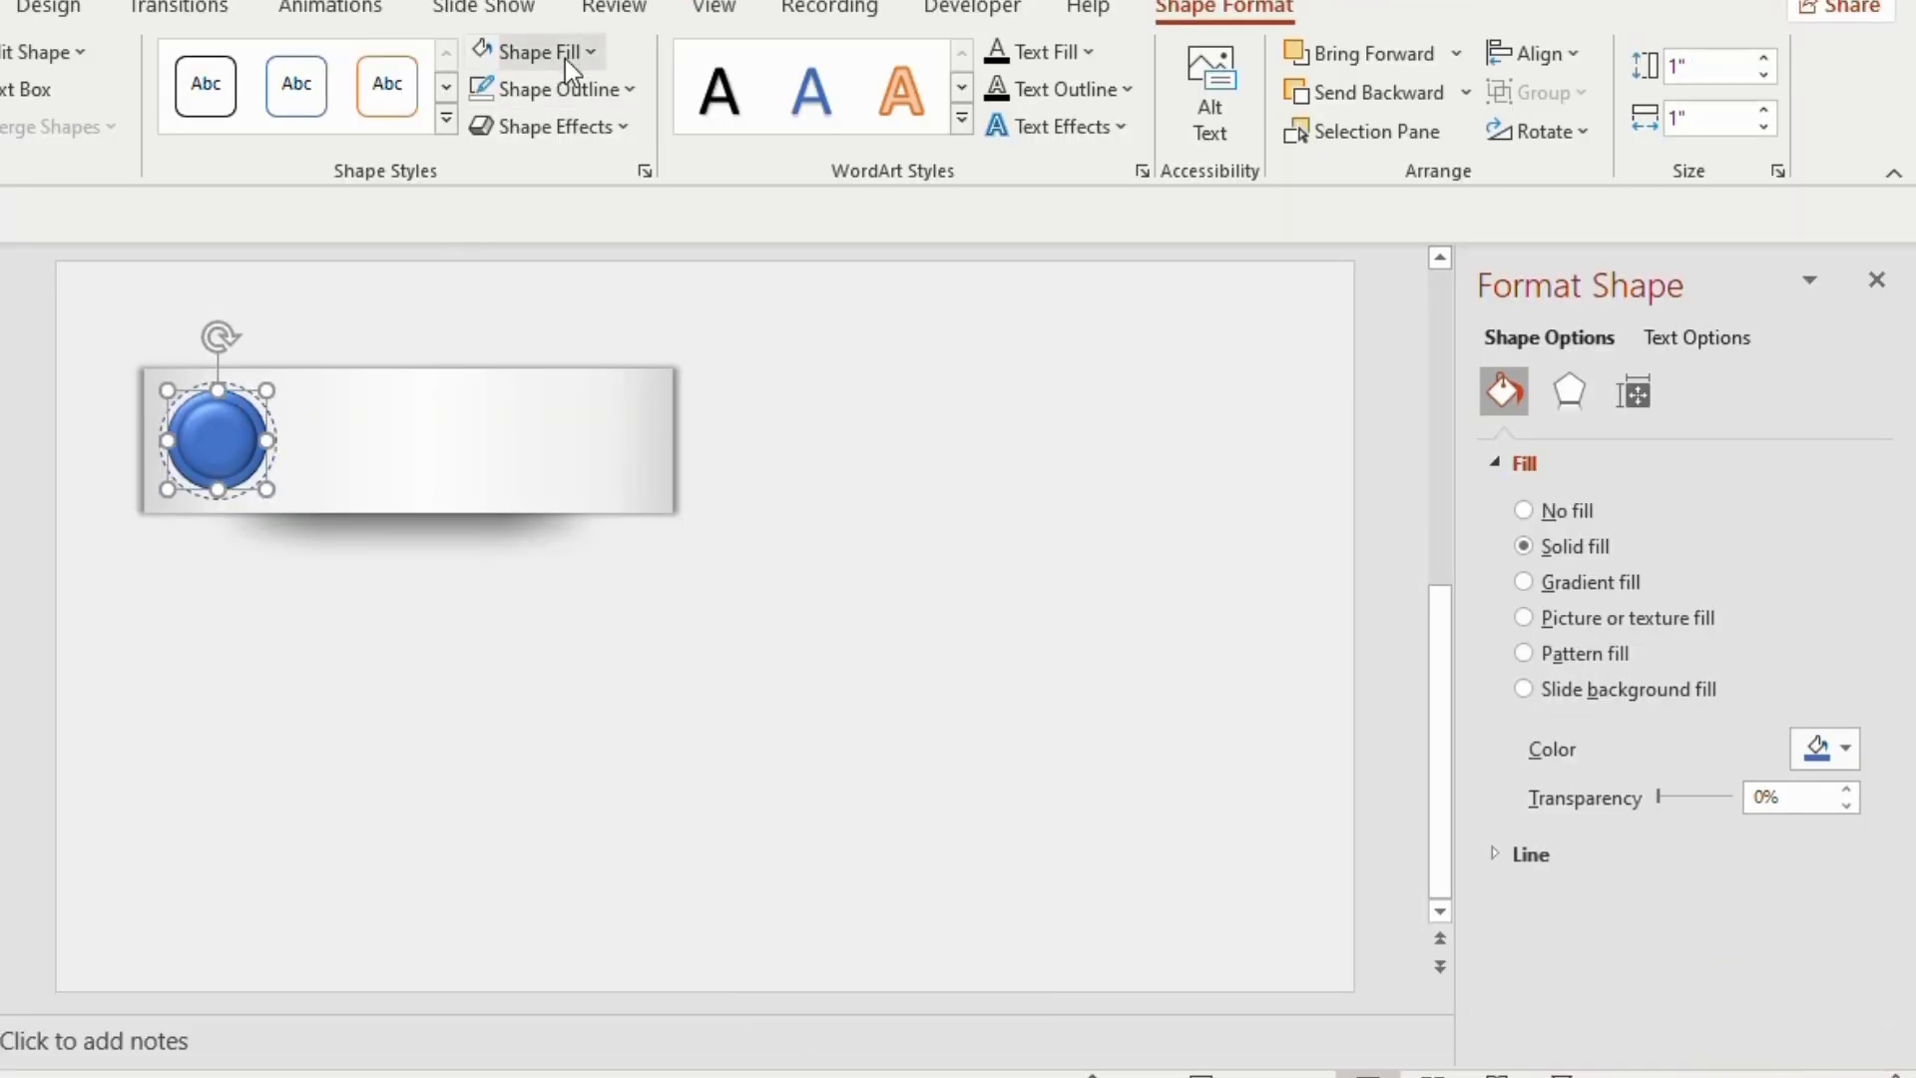
# - Fill the button circle purple
pyautogui.click(578, 51)
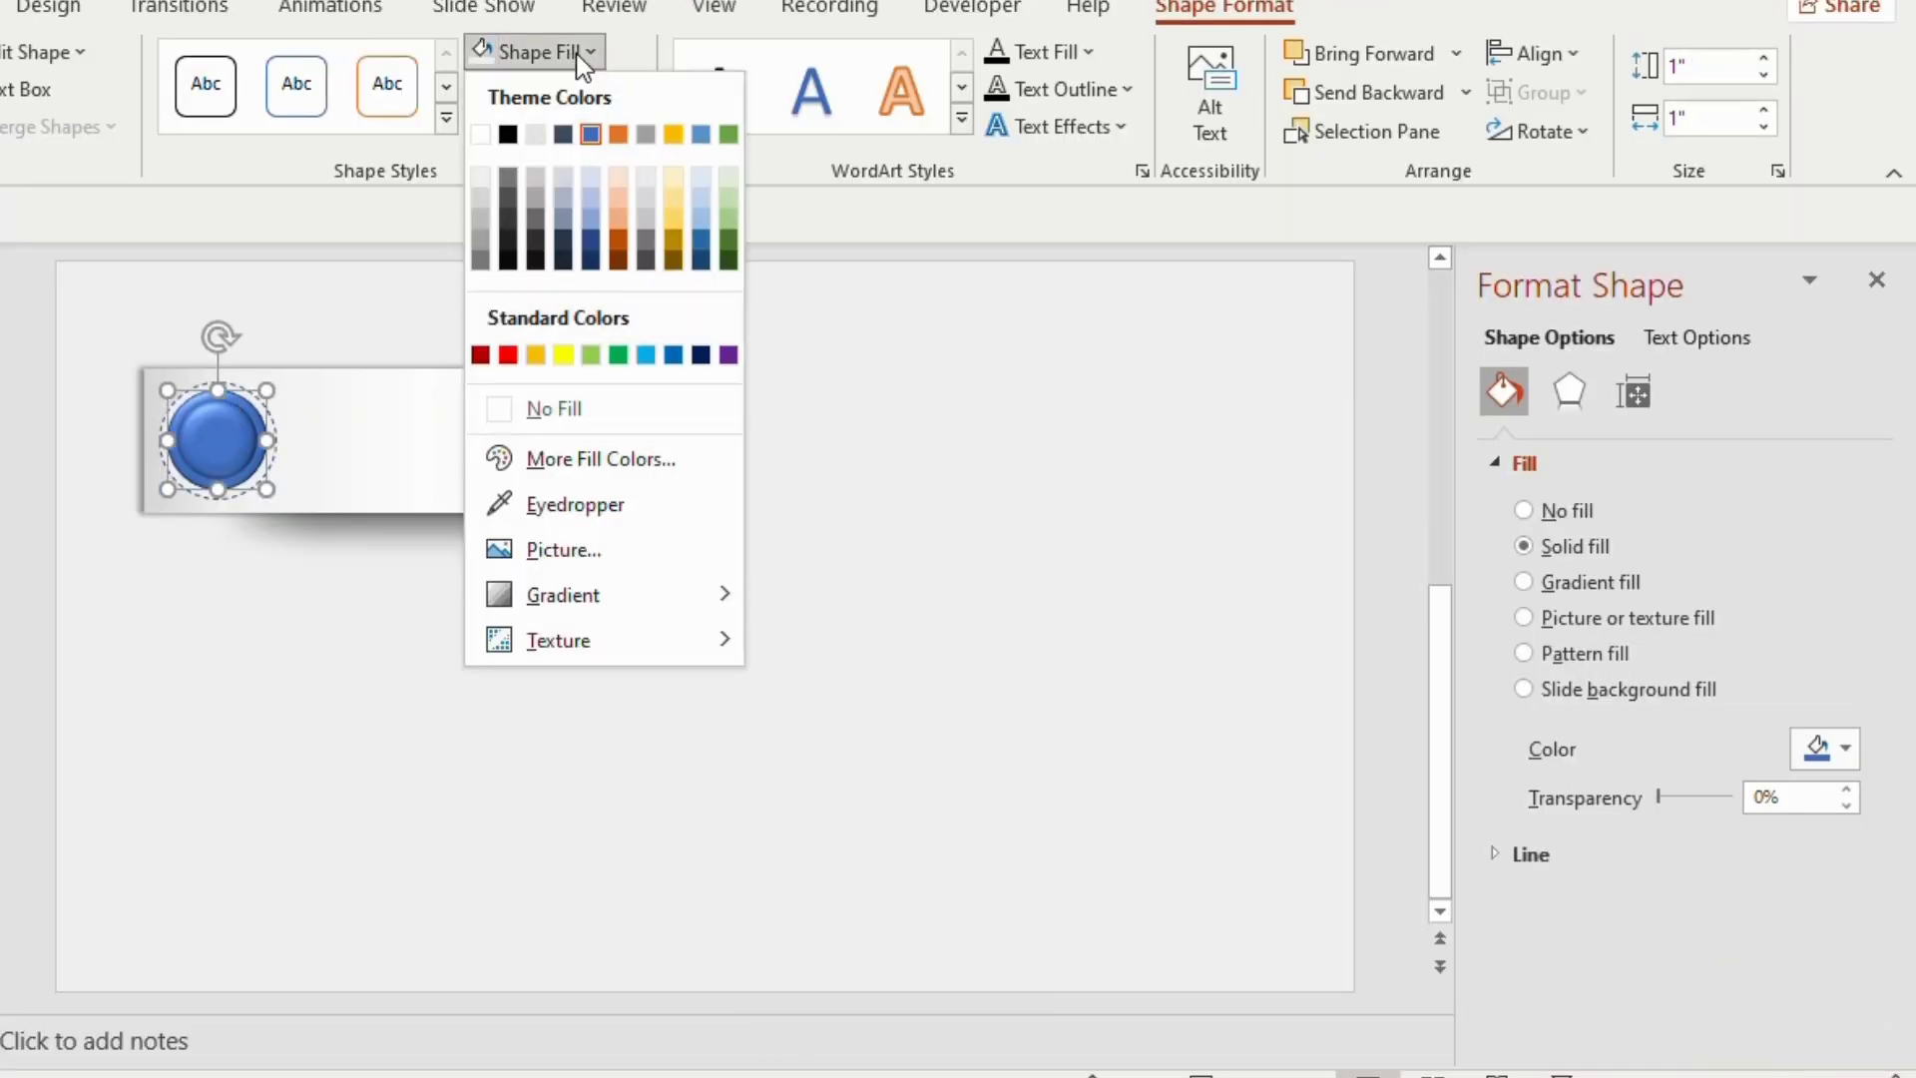
pyautogui.click(730, 356)
pyautogui.click(385, 415)
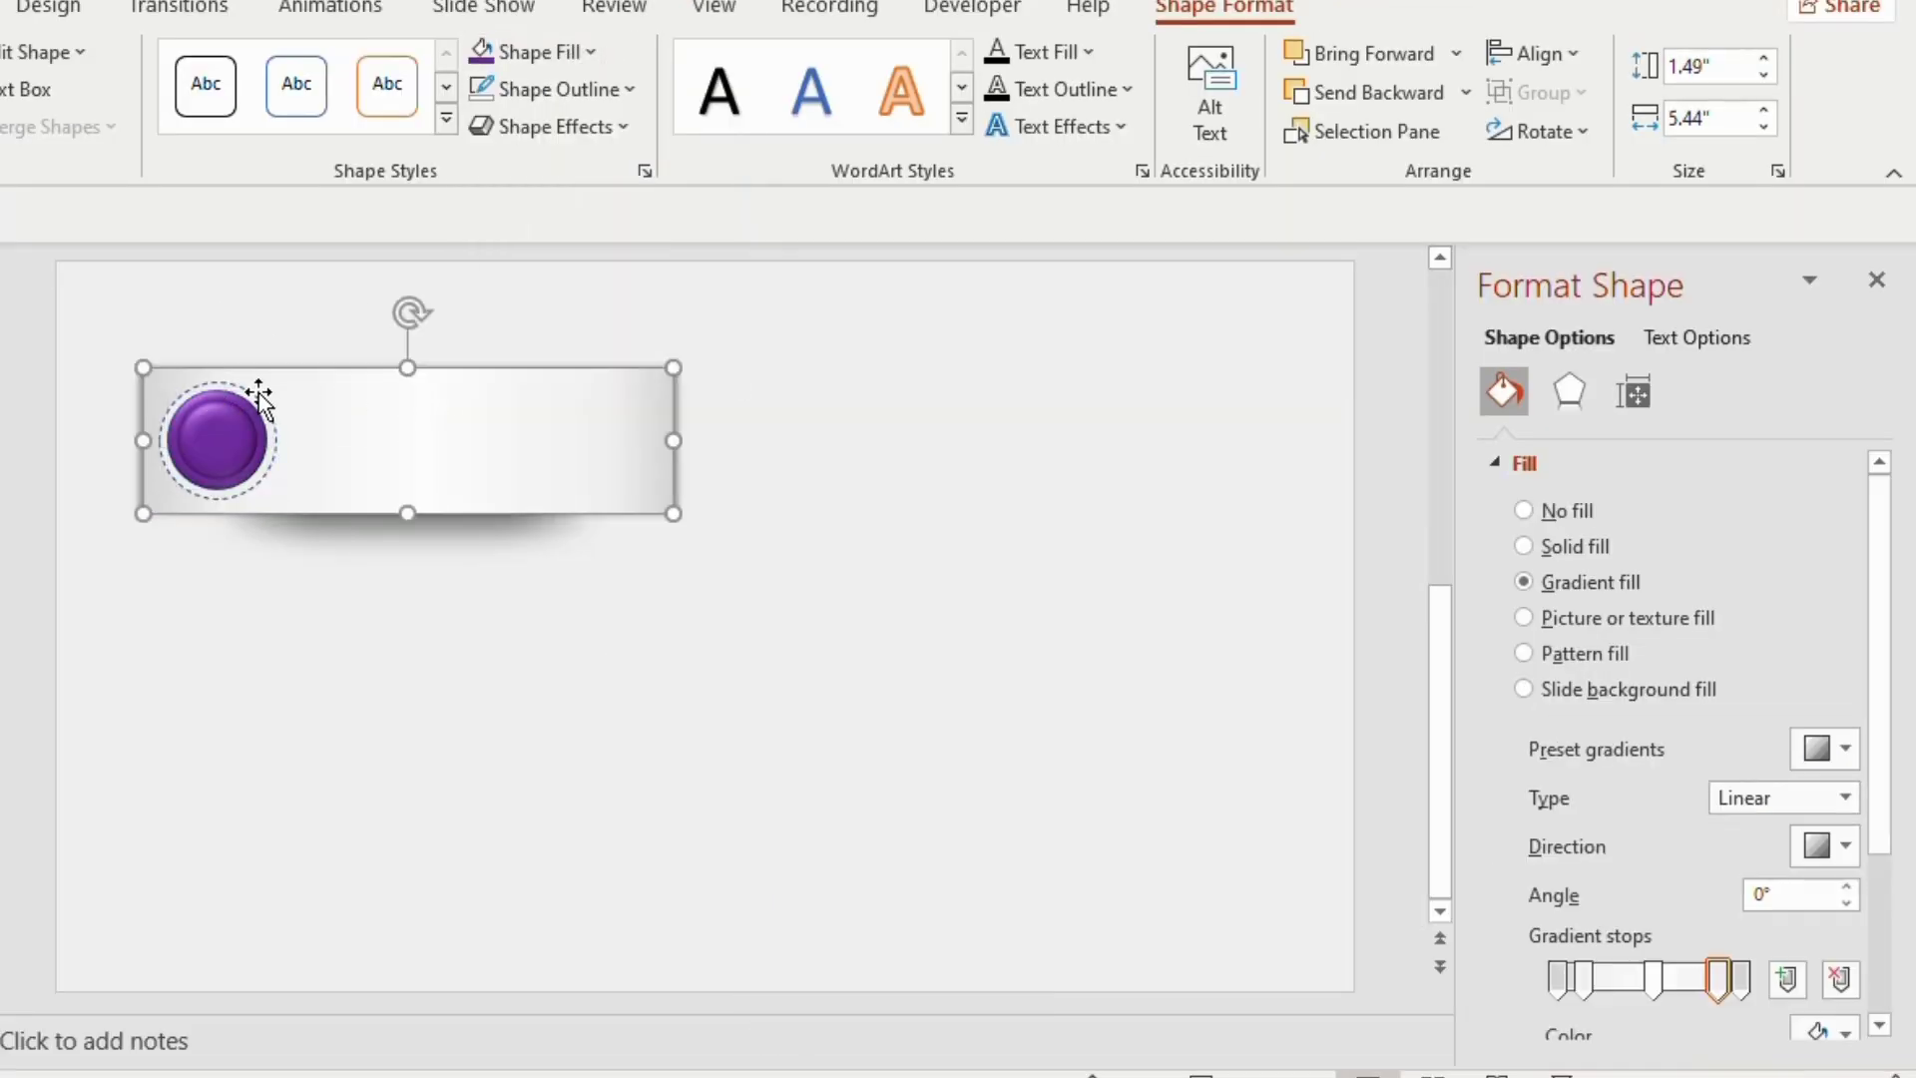
# - Give the dotted ring a purple outline and add a text box over the button
pyautogui.click(237, 393)
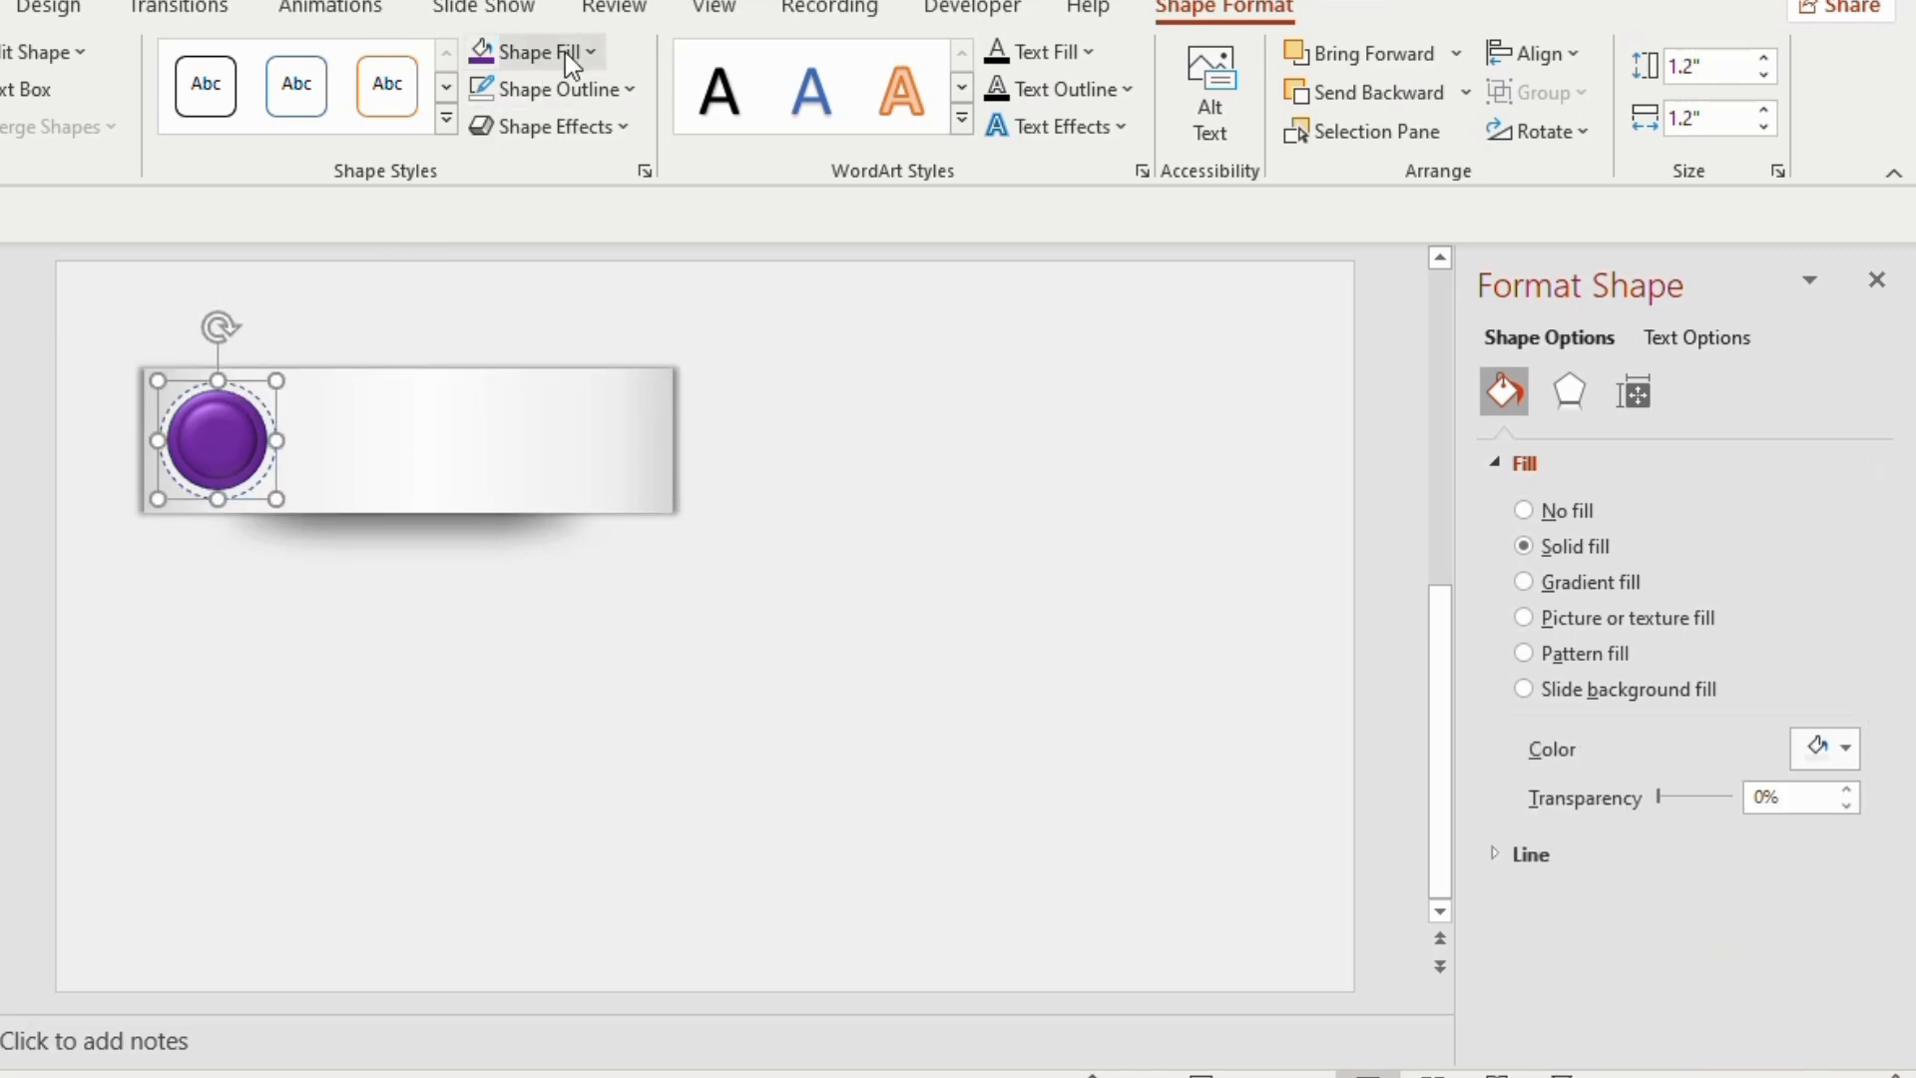
pyautogui.click(600, 86)
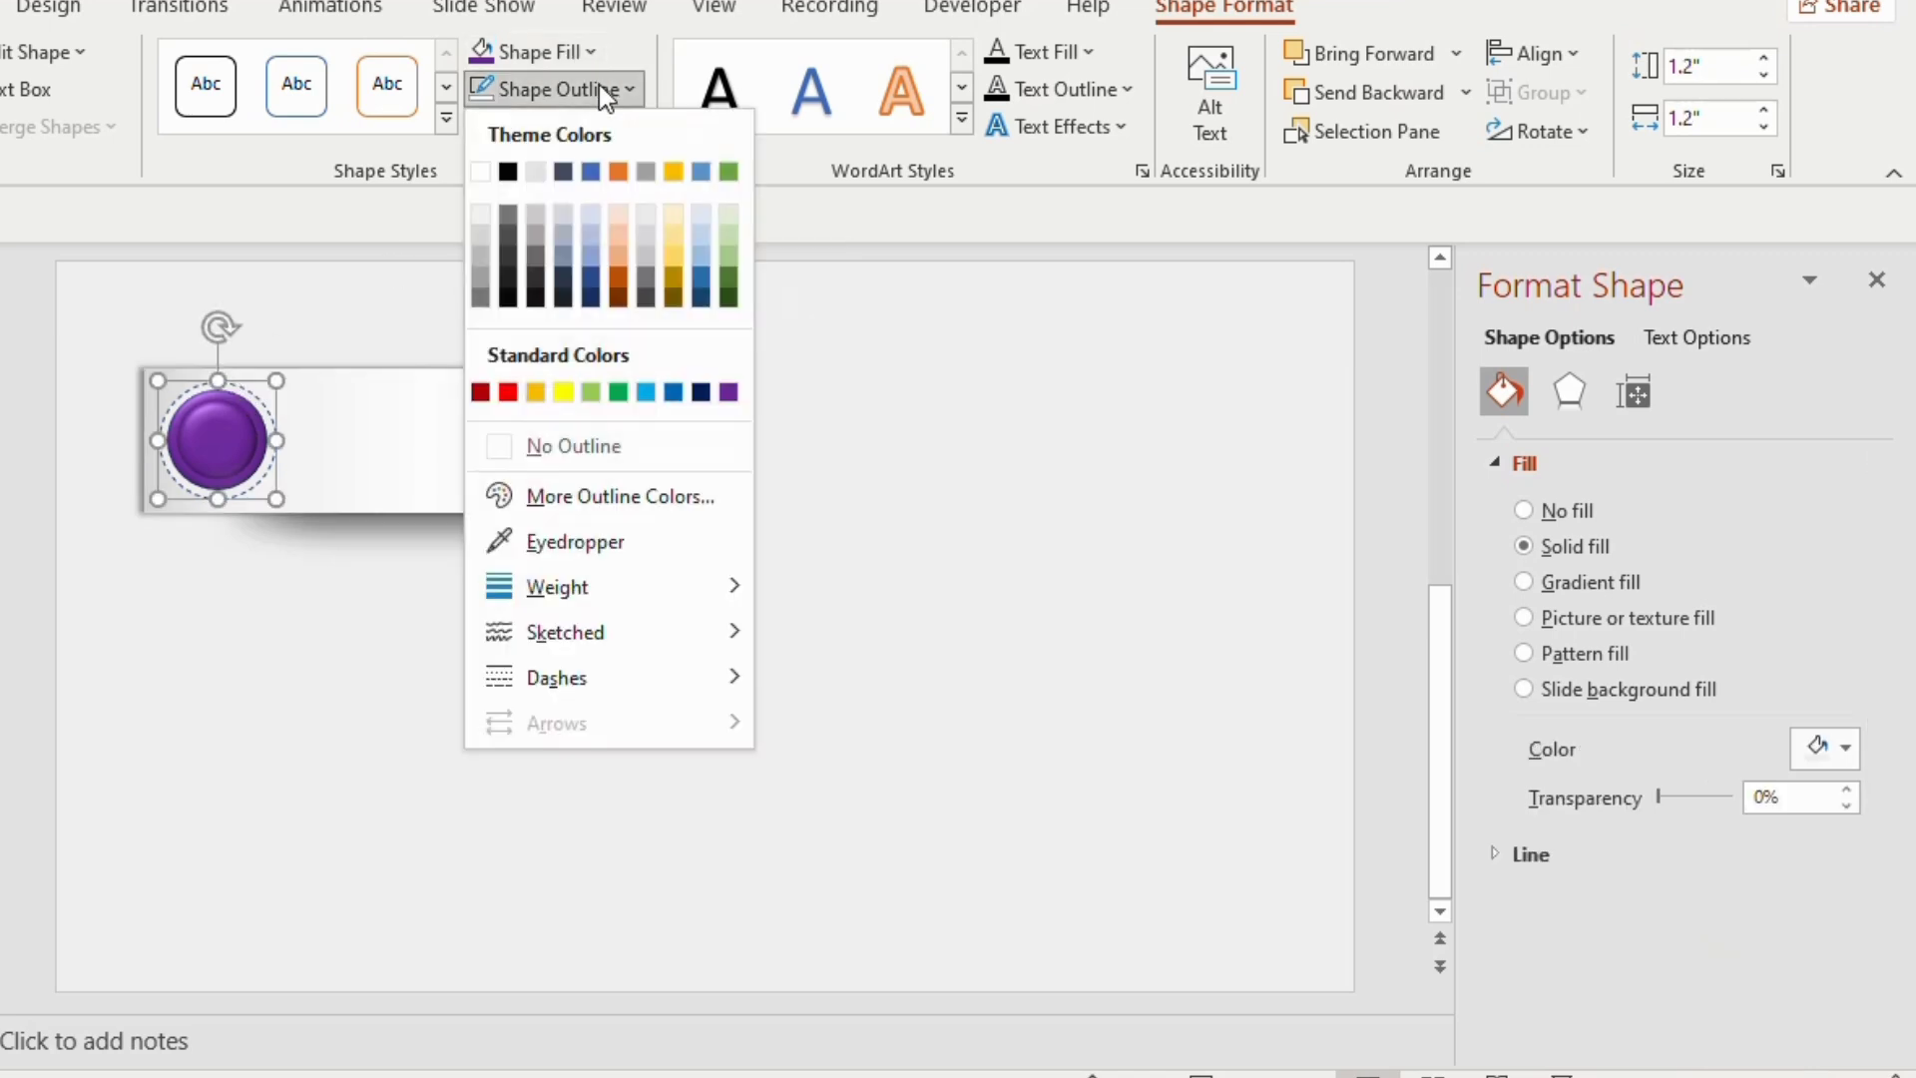
pyautogui.click(728, 393)
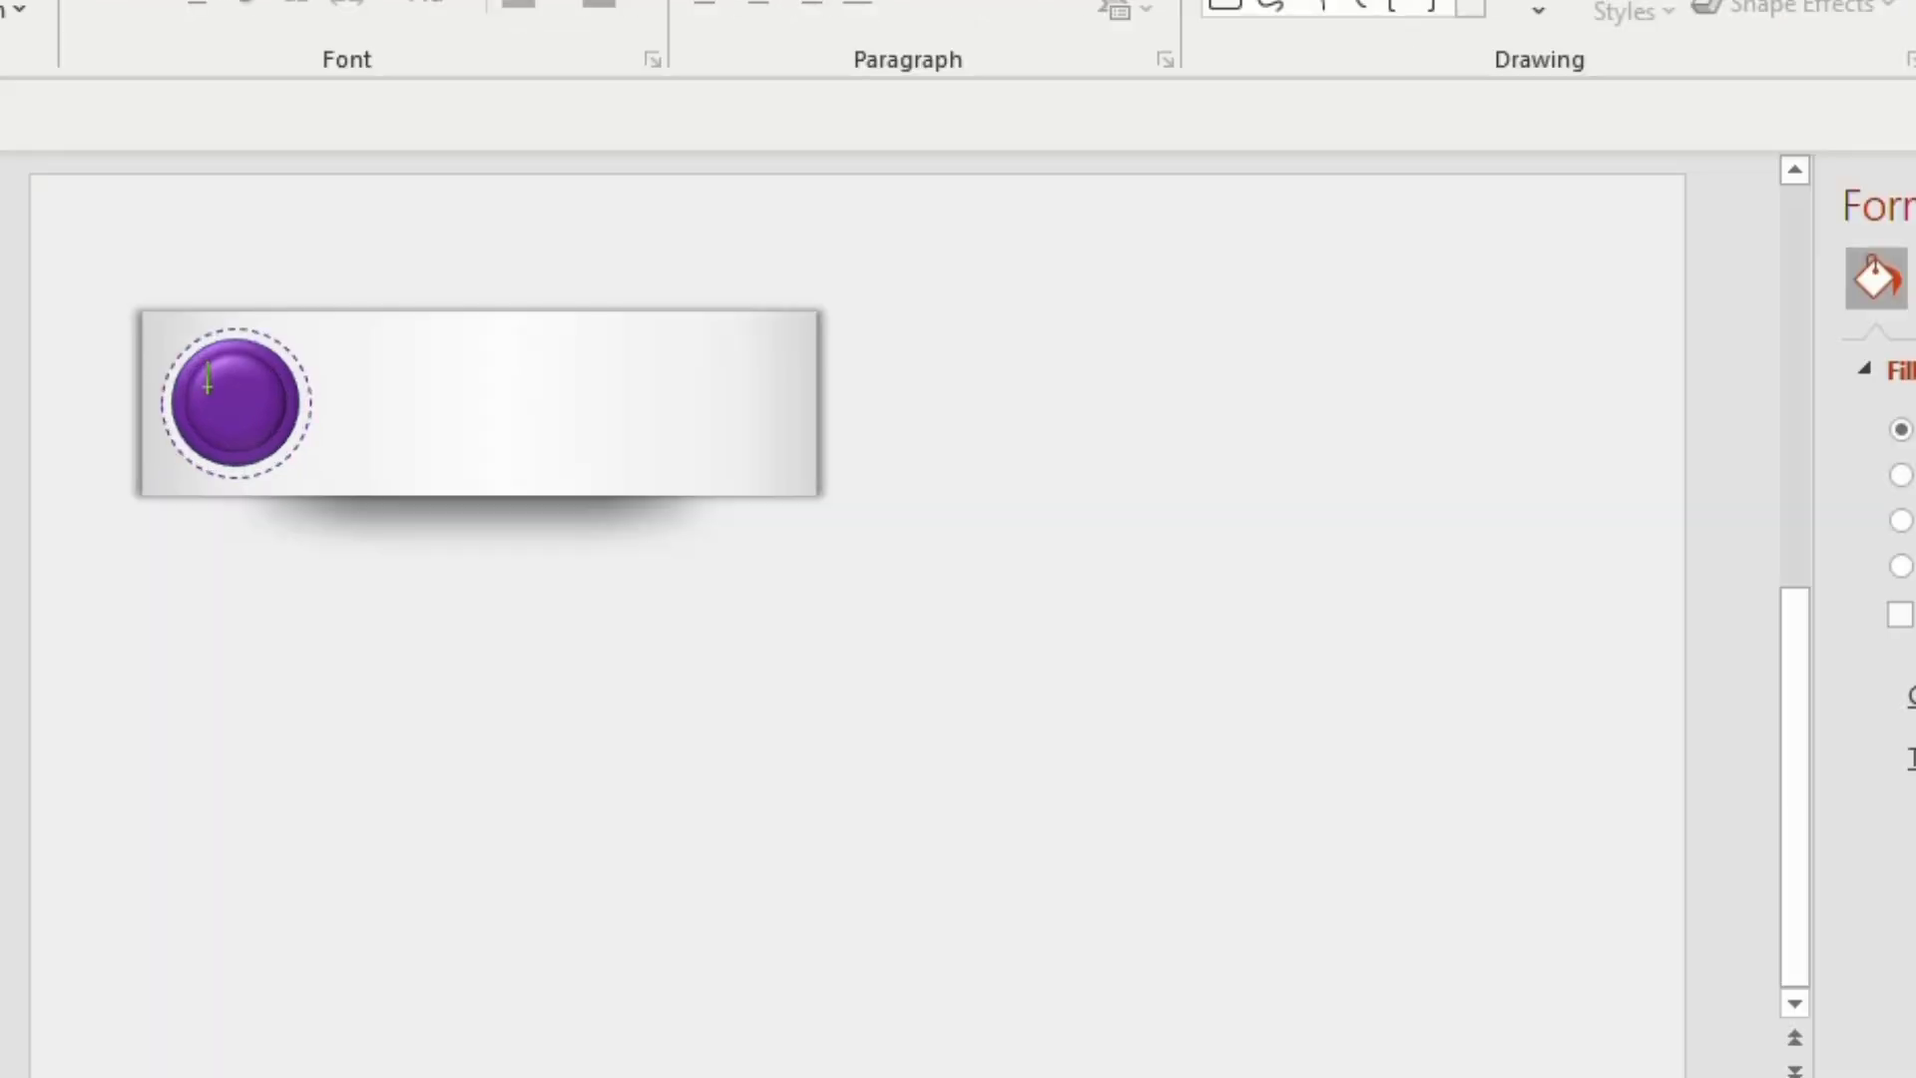
pyautogui.moveTo(206, 387); pyautogui.dragTo(262, 420)
# - Paste 'SDG 01' into the box and format it Franklin Gothic Medium, 18 pt
pyautogui.write('SDG 01')
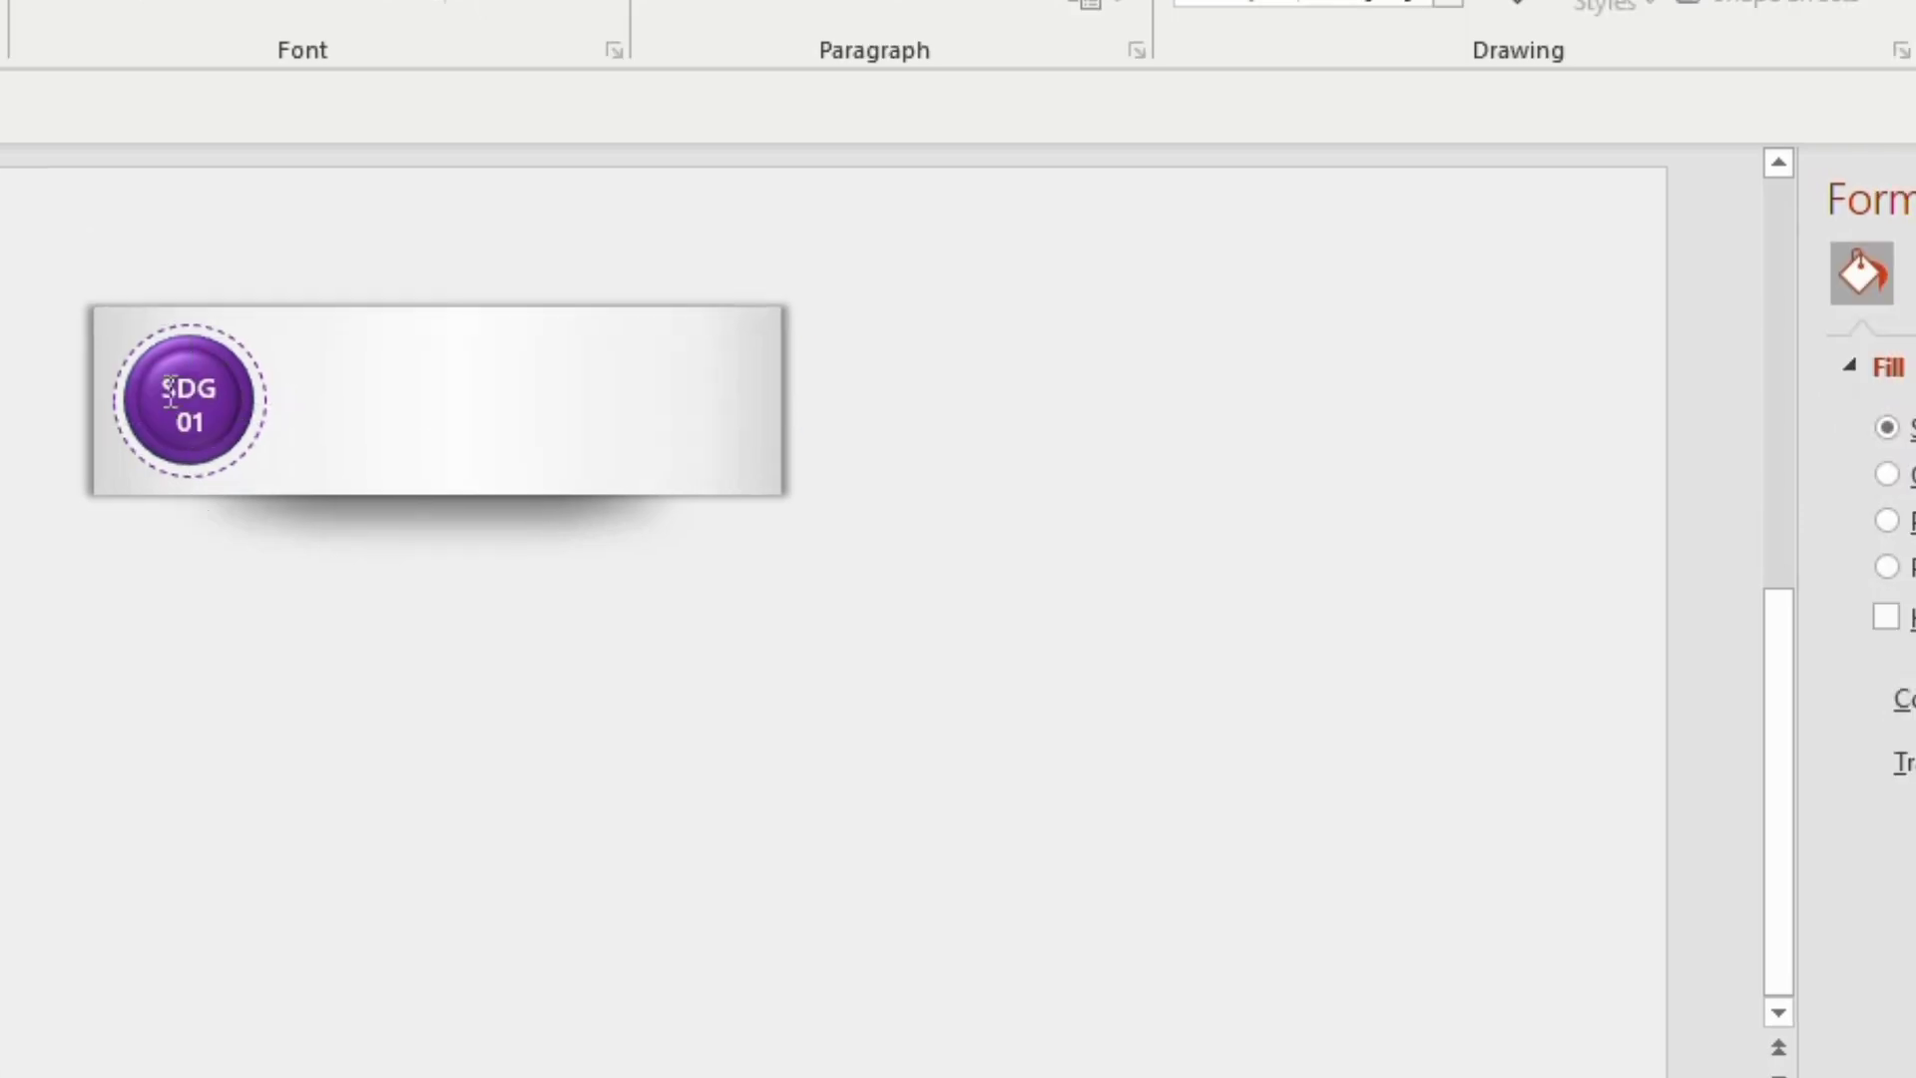
pyautogui.click(206, 409)
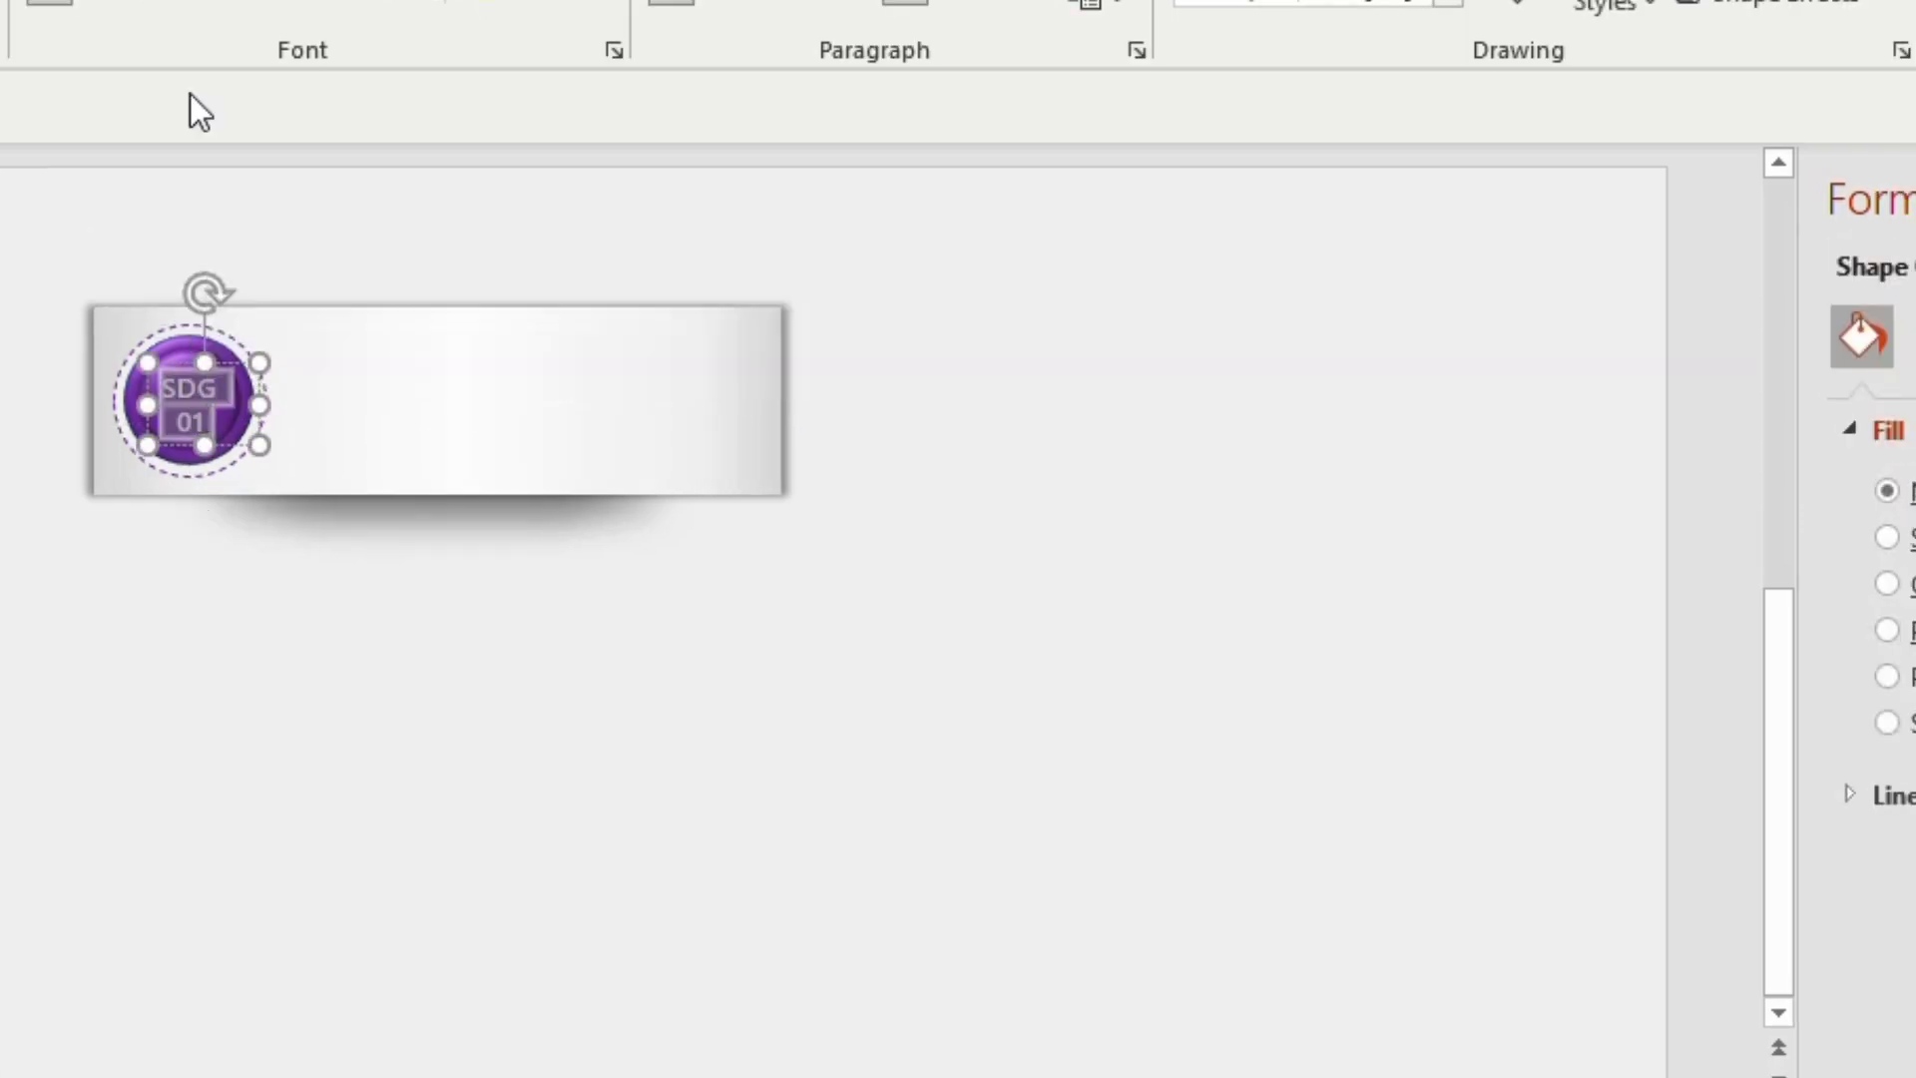
pyautogui.click(411, 106)
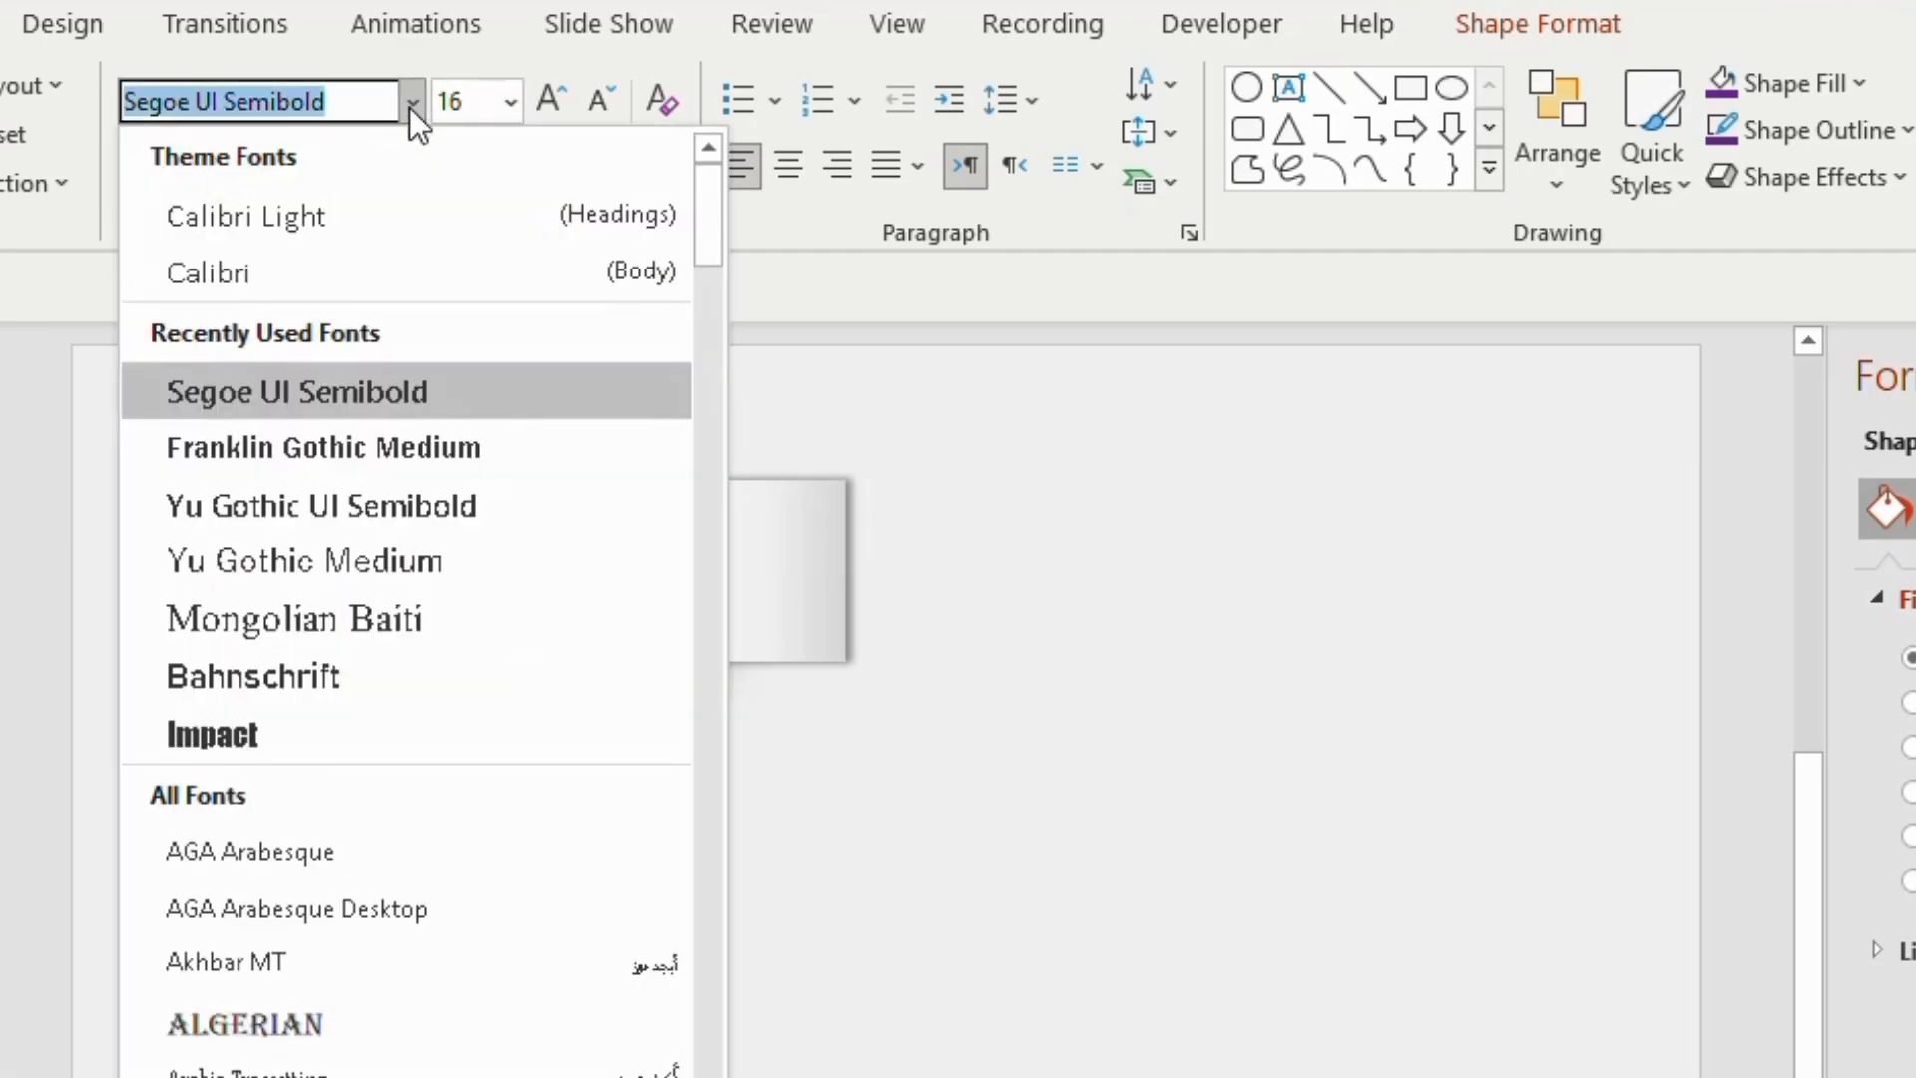
pyautogui.click(385, 445)
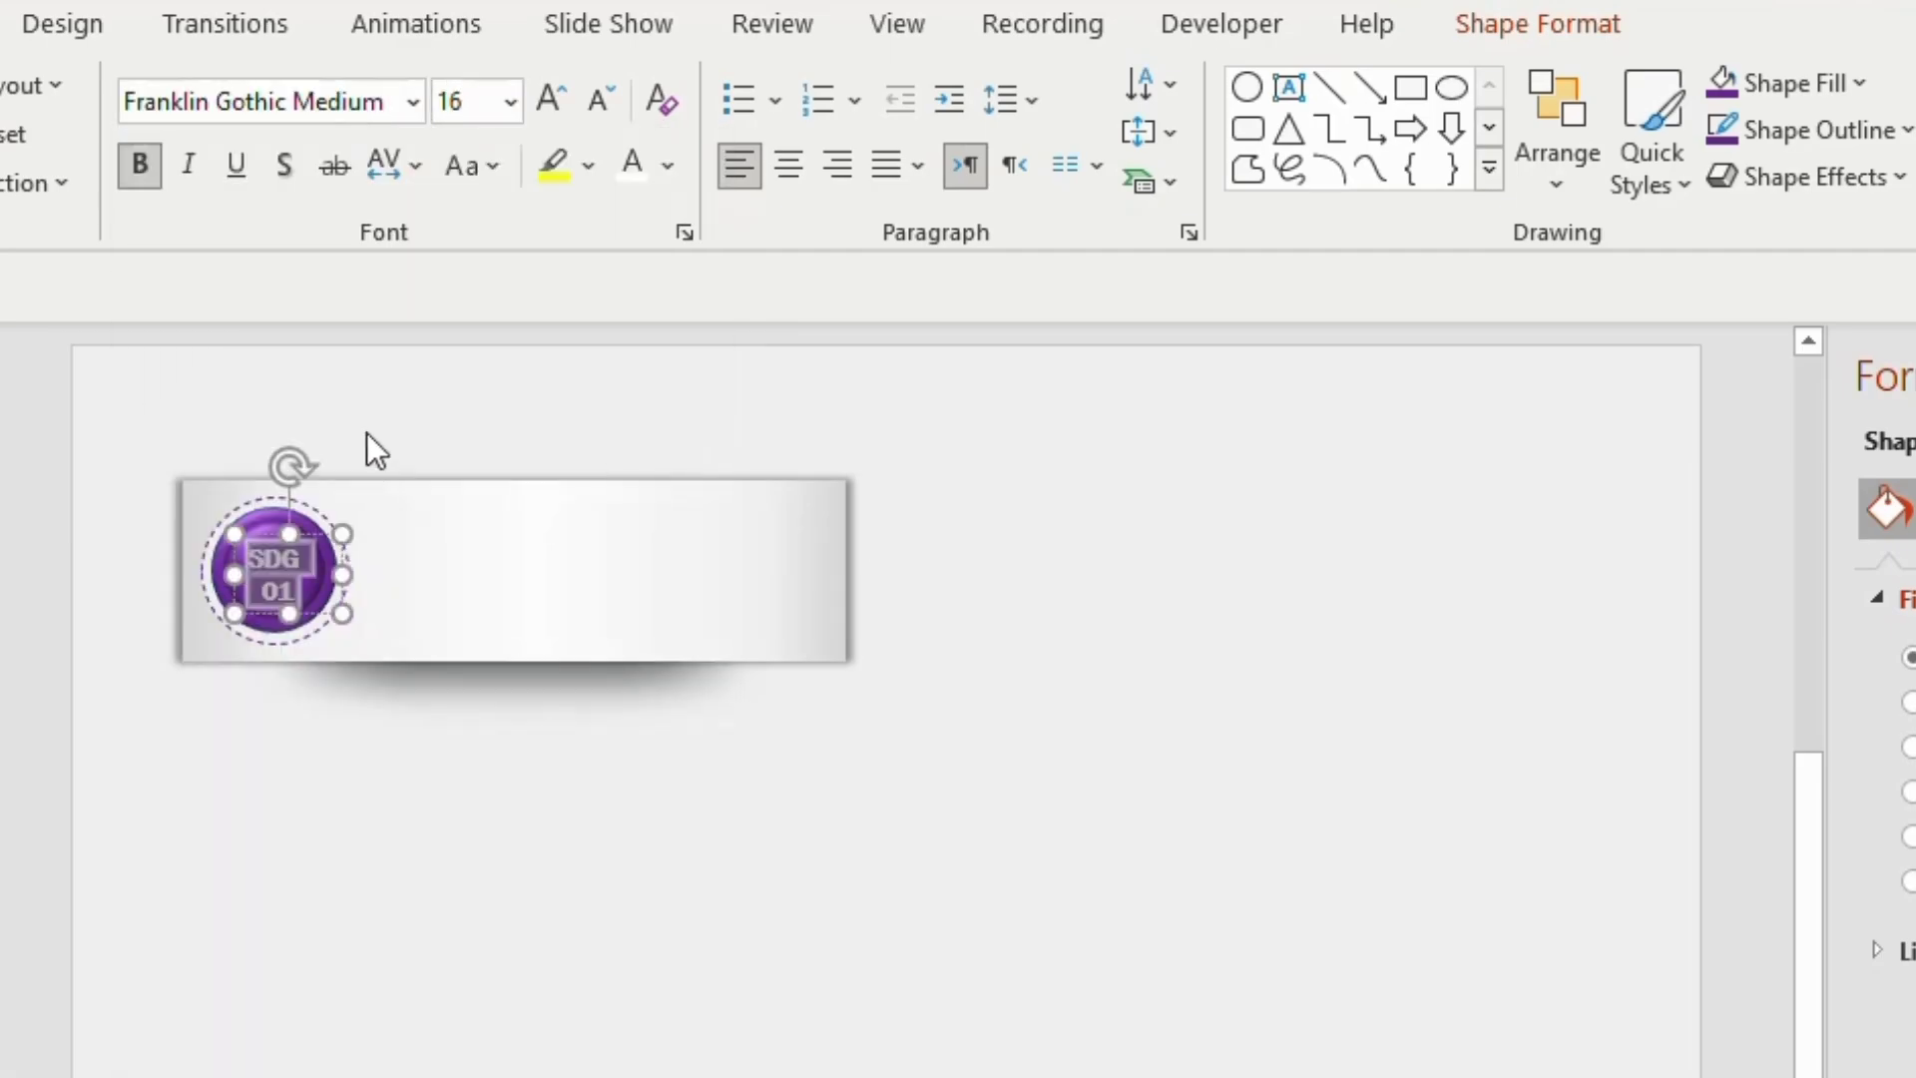
pyautogui.click(552, 99)
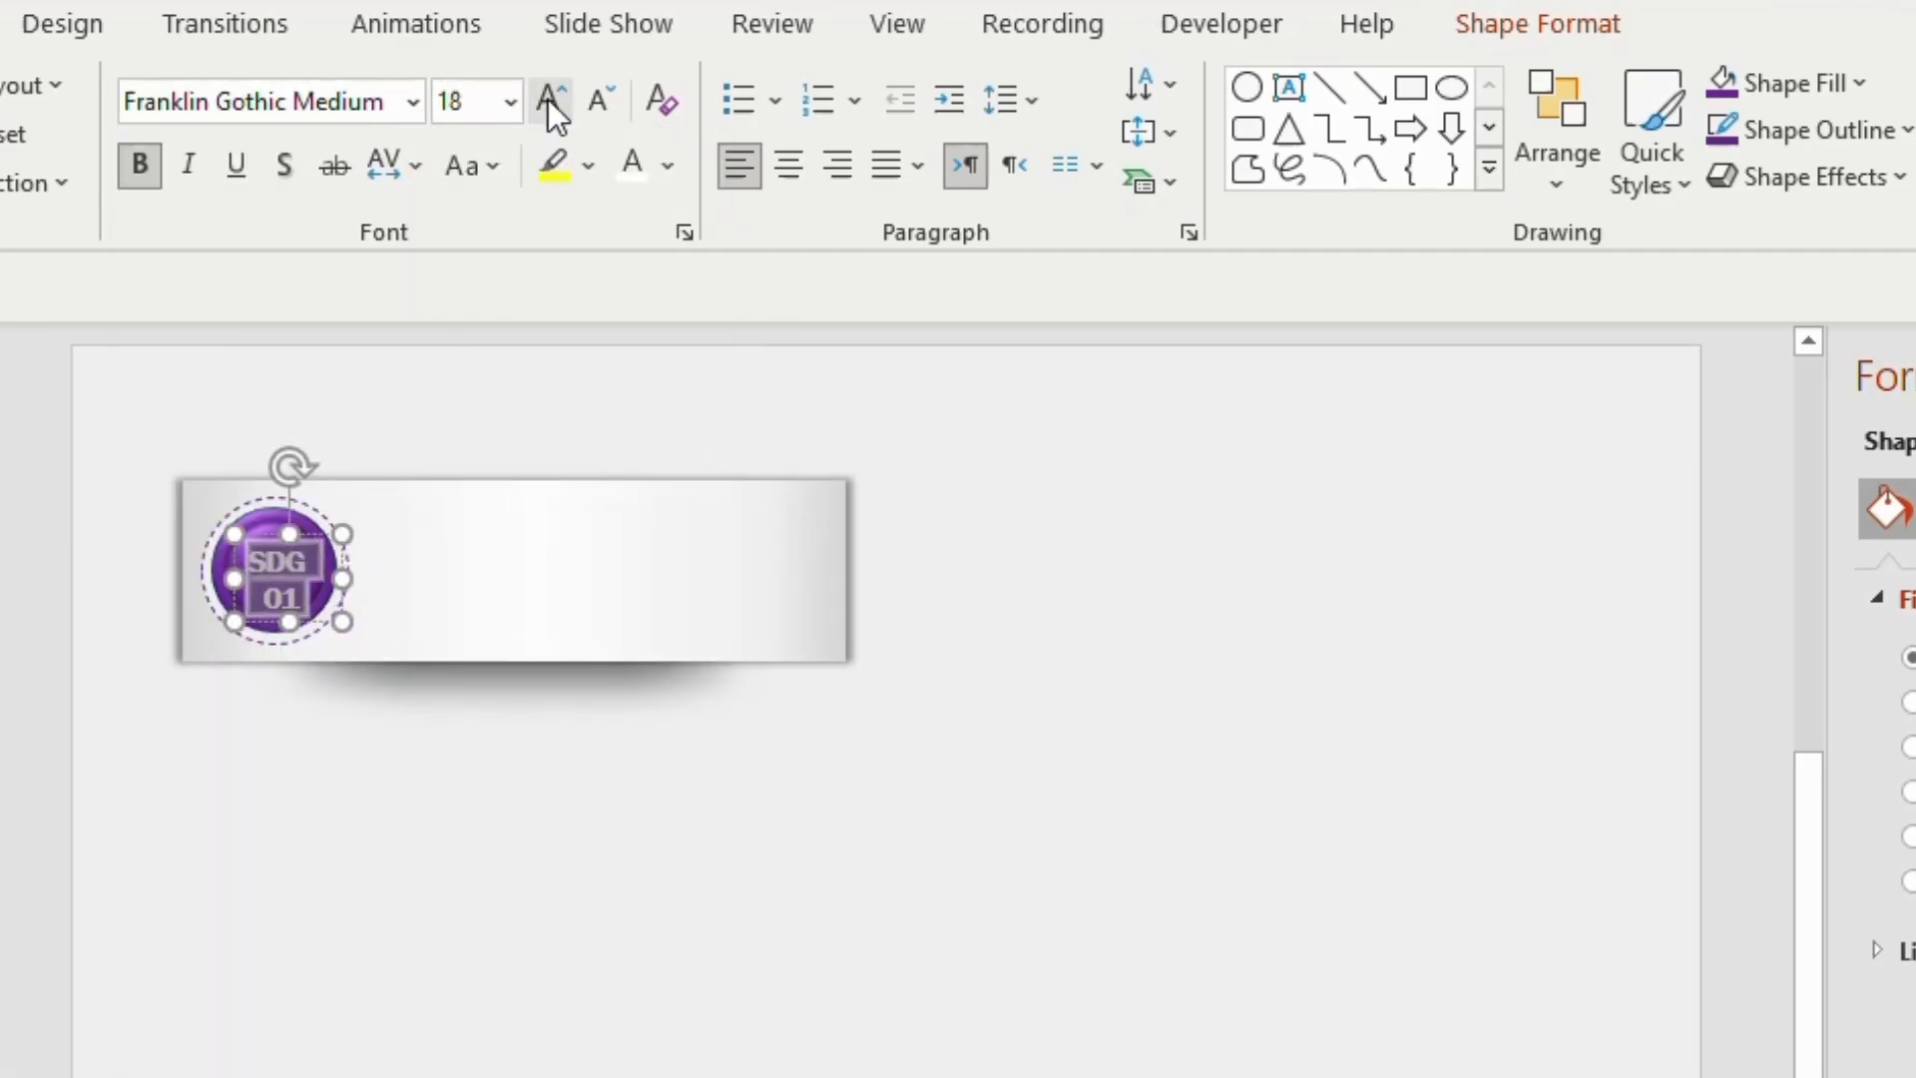
pyautogui.click(483, 582)
pyautogui.click(333, 569)
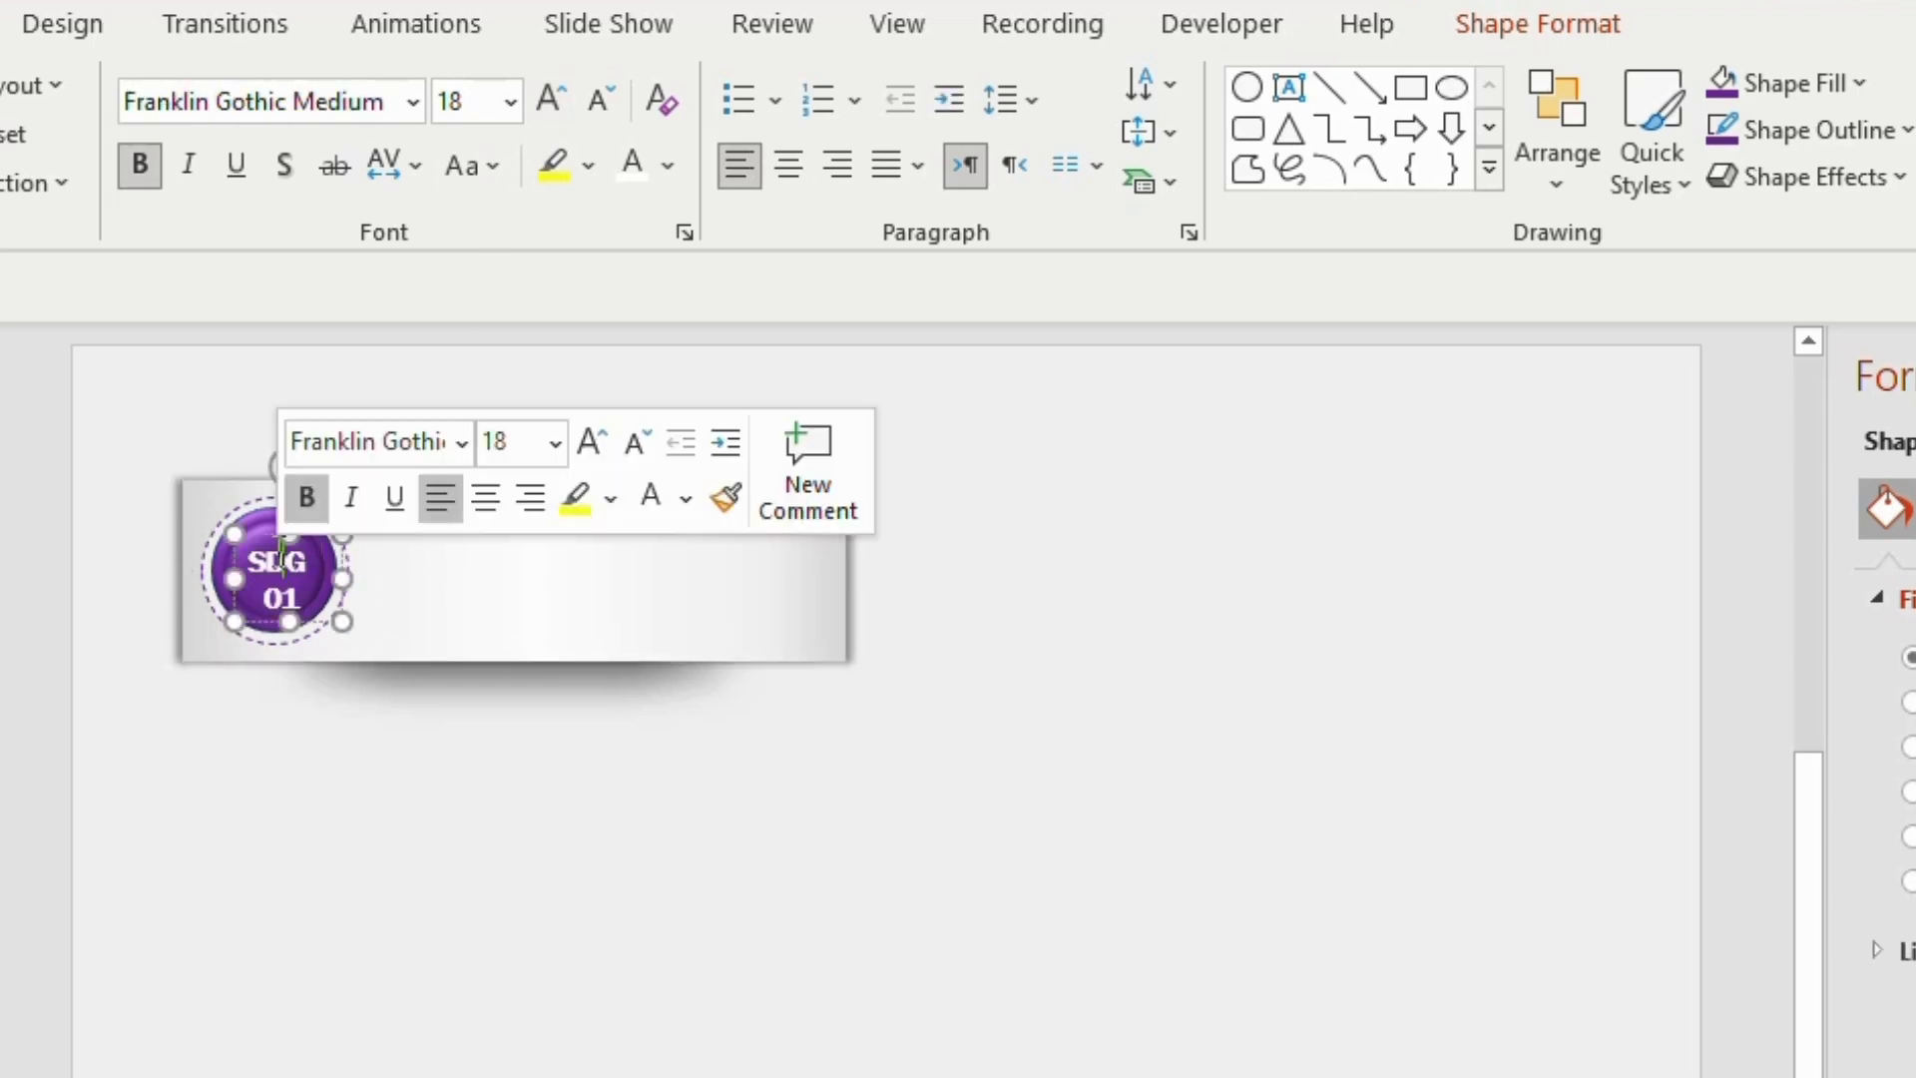
pyautogui.click(283, 557)
# - Group the banner, button and label into one object and copy it
pyautogui.moveTo(127, 438); pyautogui.dragTo(947, 775)
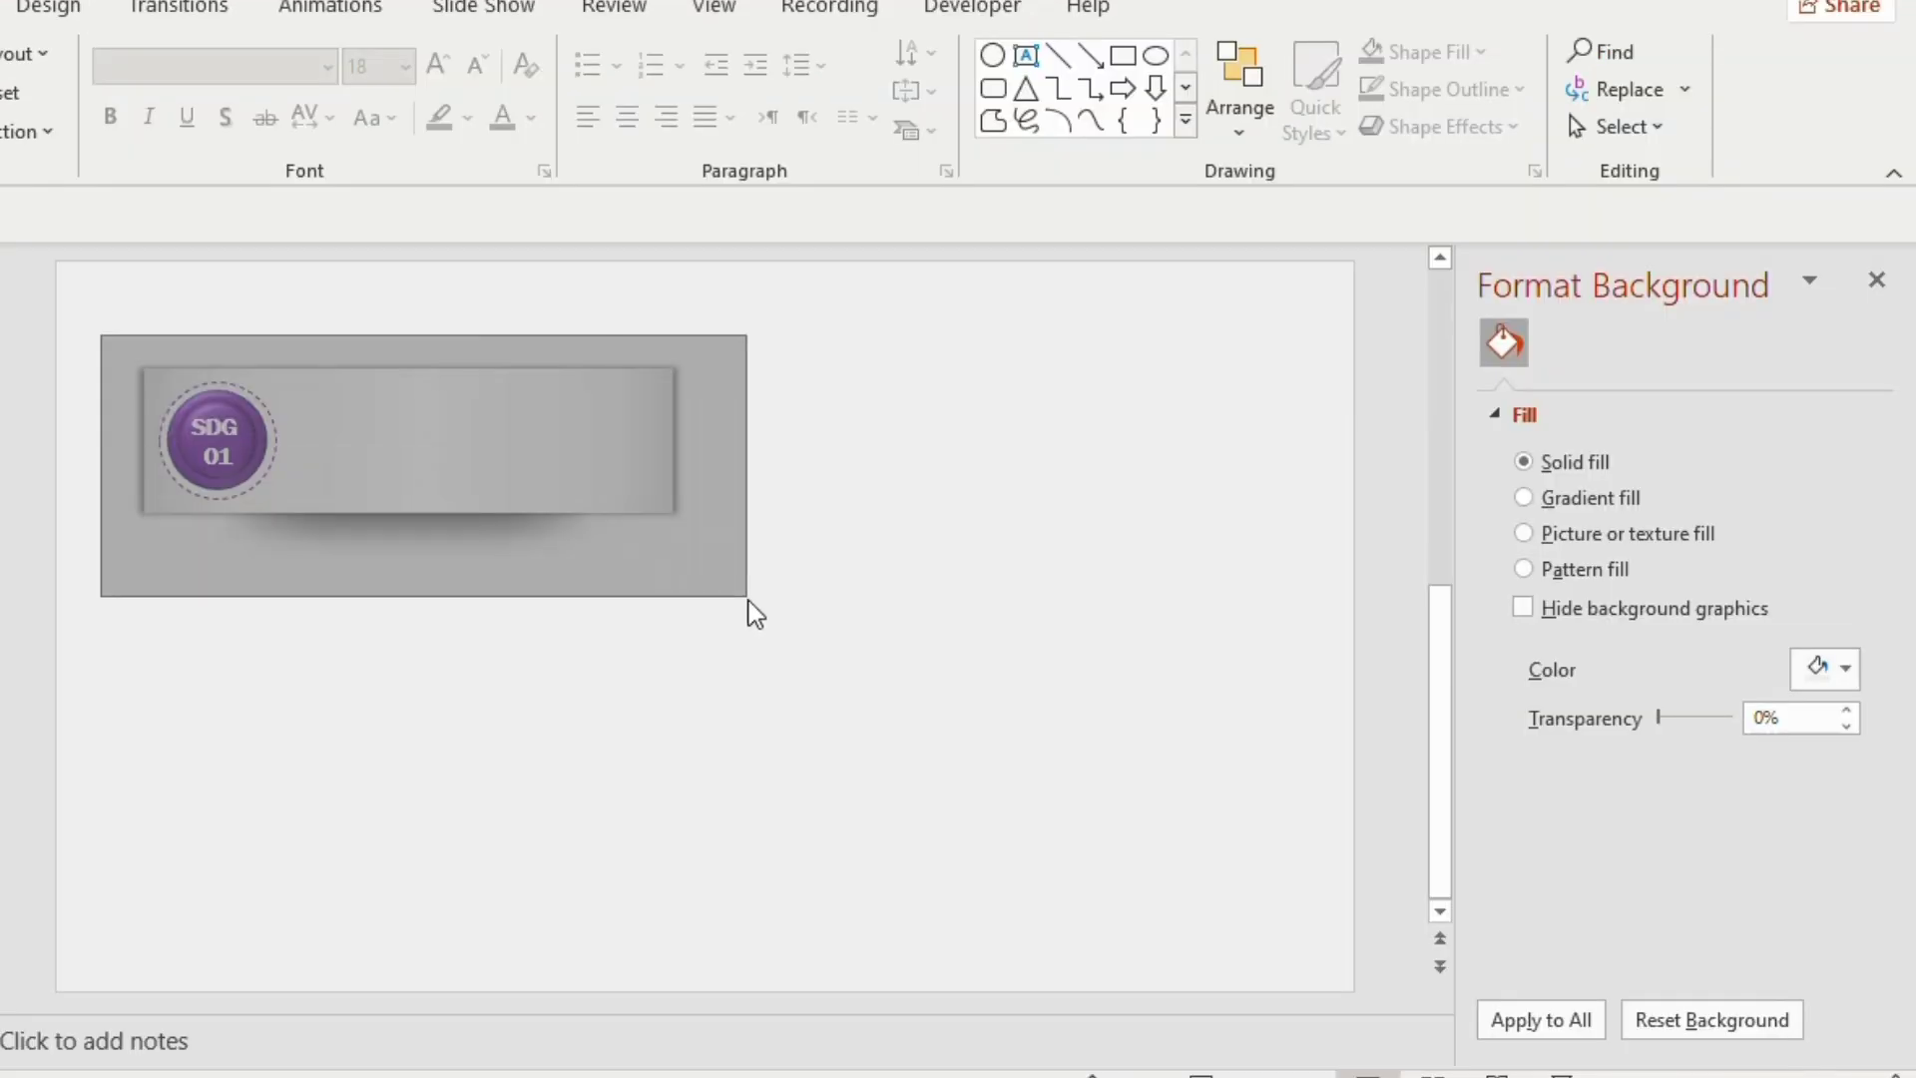
pyautogui.moveTo(748, 601); pyautogui.dragTo(754, 595)
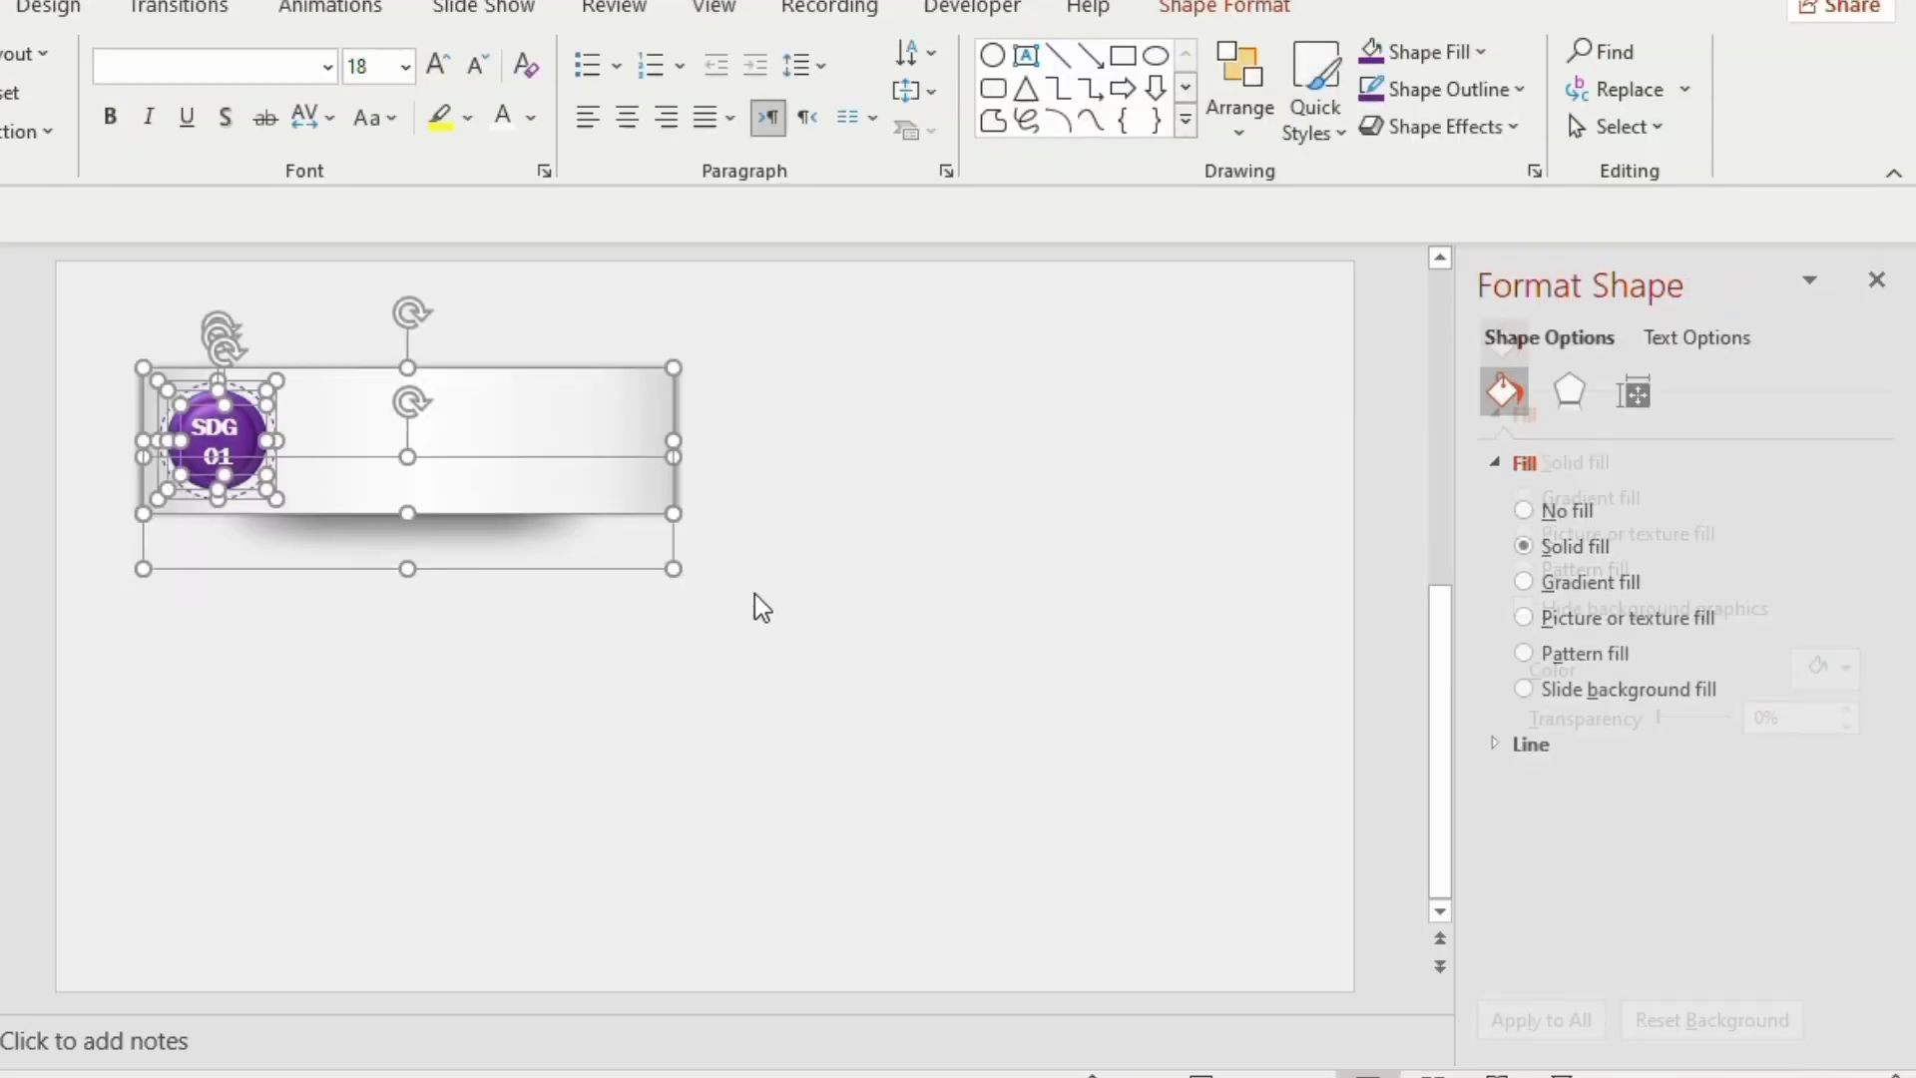
pyautogui.hotkey('ctrl', 'g')
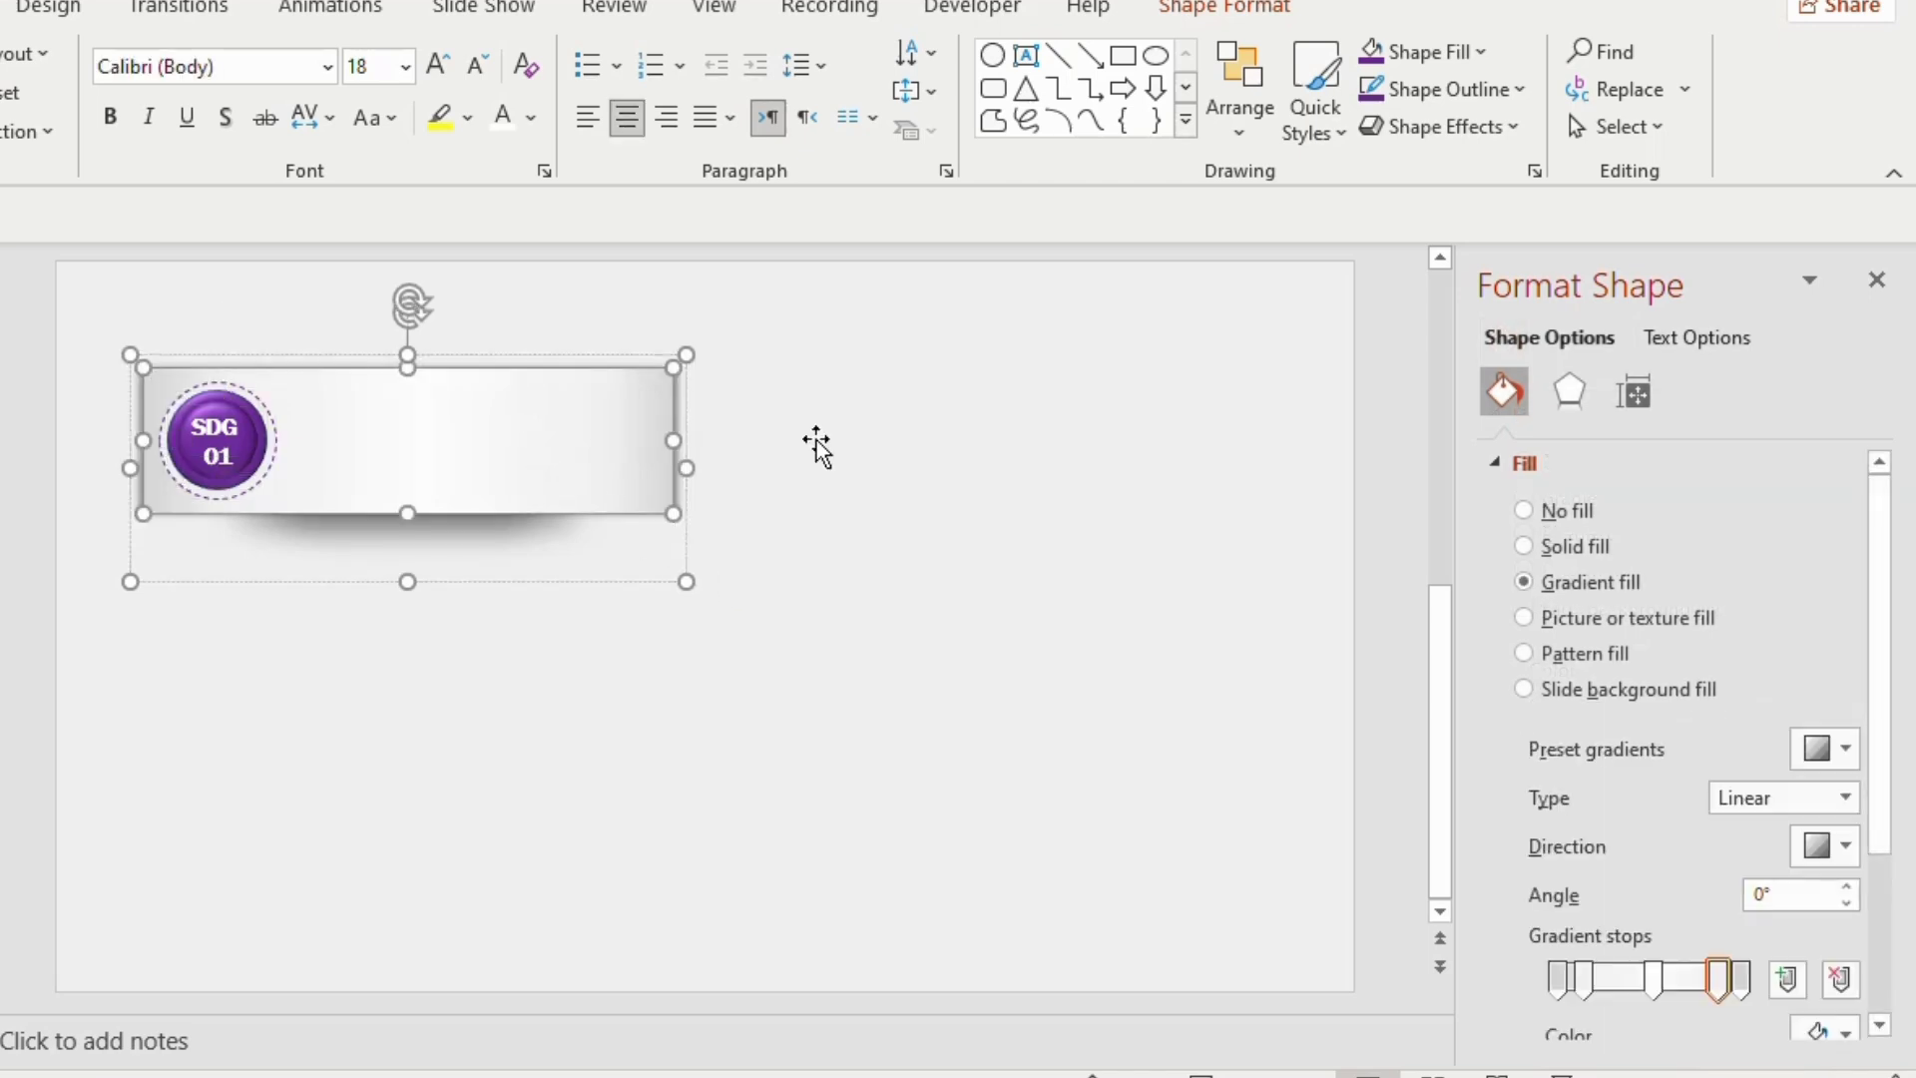
pyautogui.scroll(-2, 817, 445)
pyautogui.moveTo(399, 499); pyautogui.dragTo(992, 286)
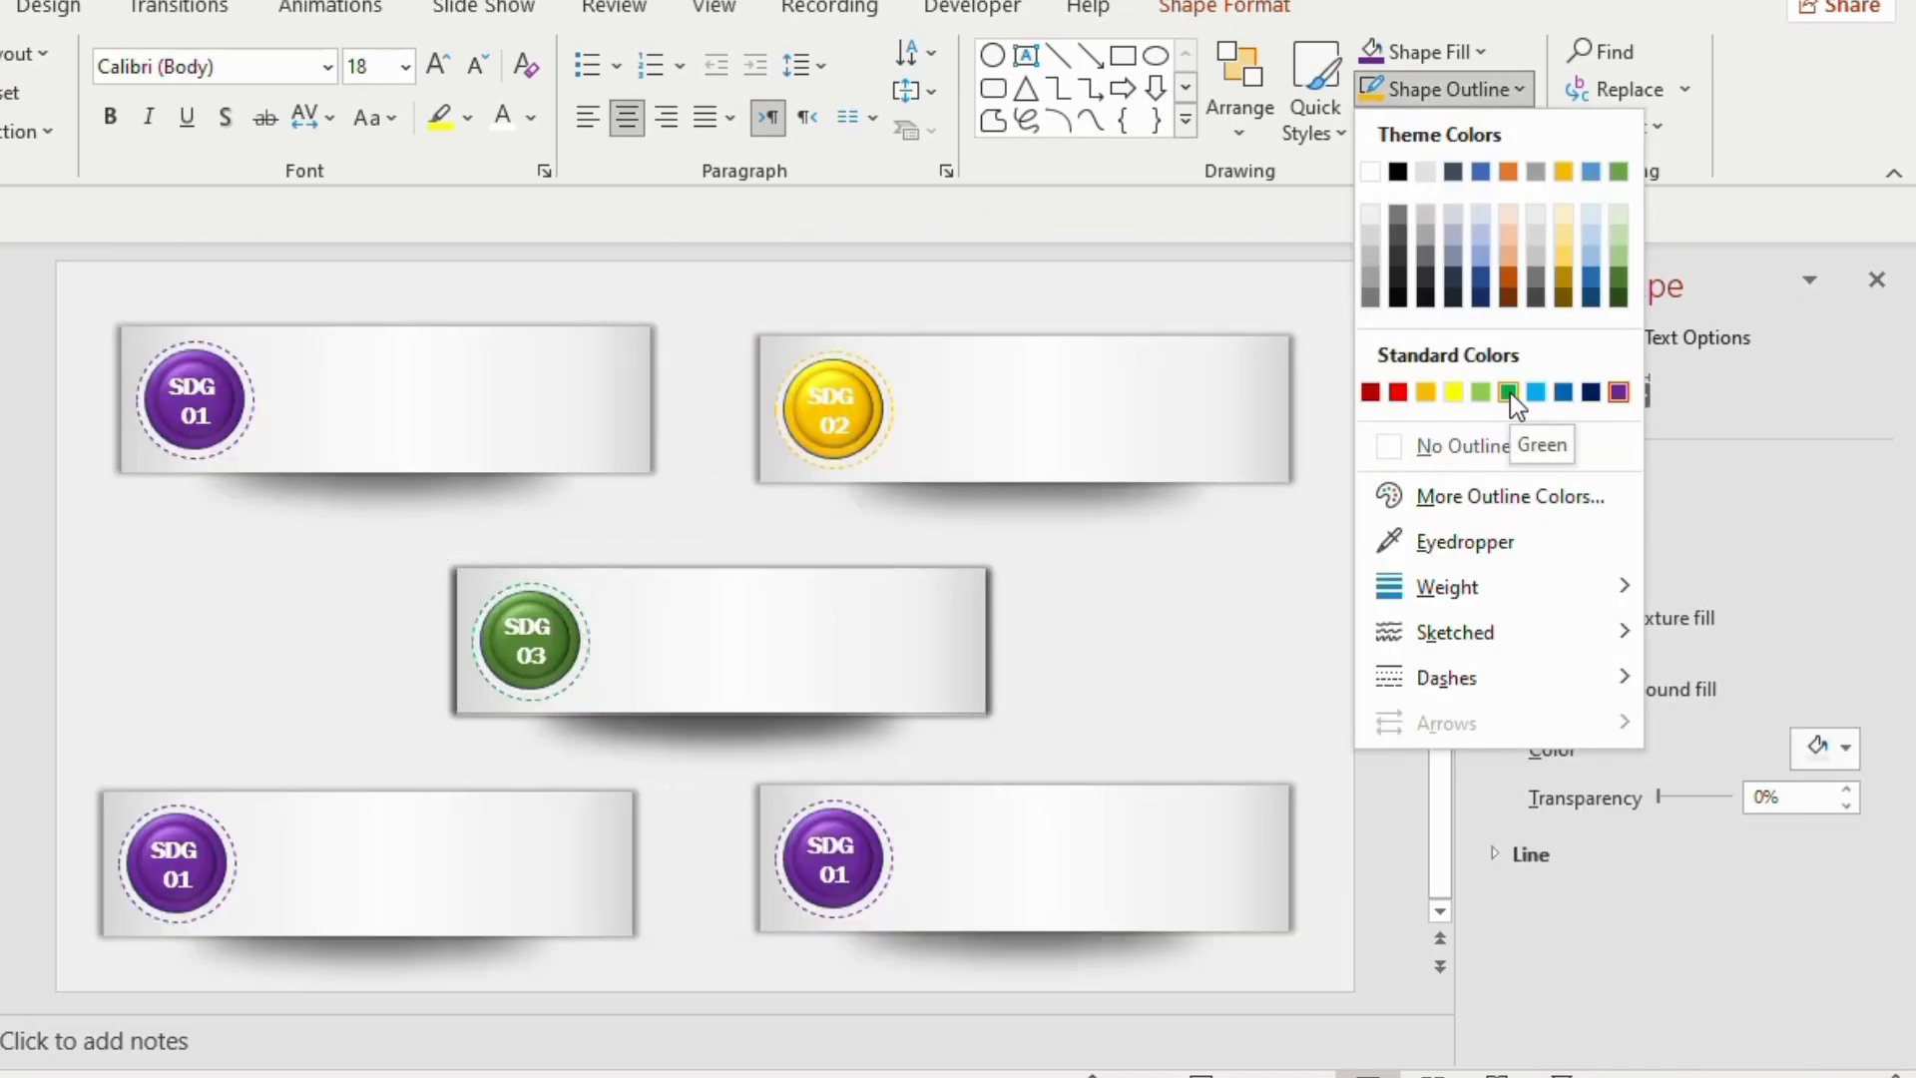
# - Recolour the copied buttons, including a green ring and a dark blue bottom-left button
pyautogui.click(1510, 392)
pyautogui.click(190, 838)
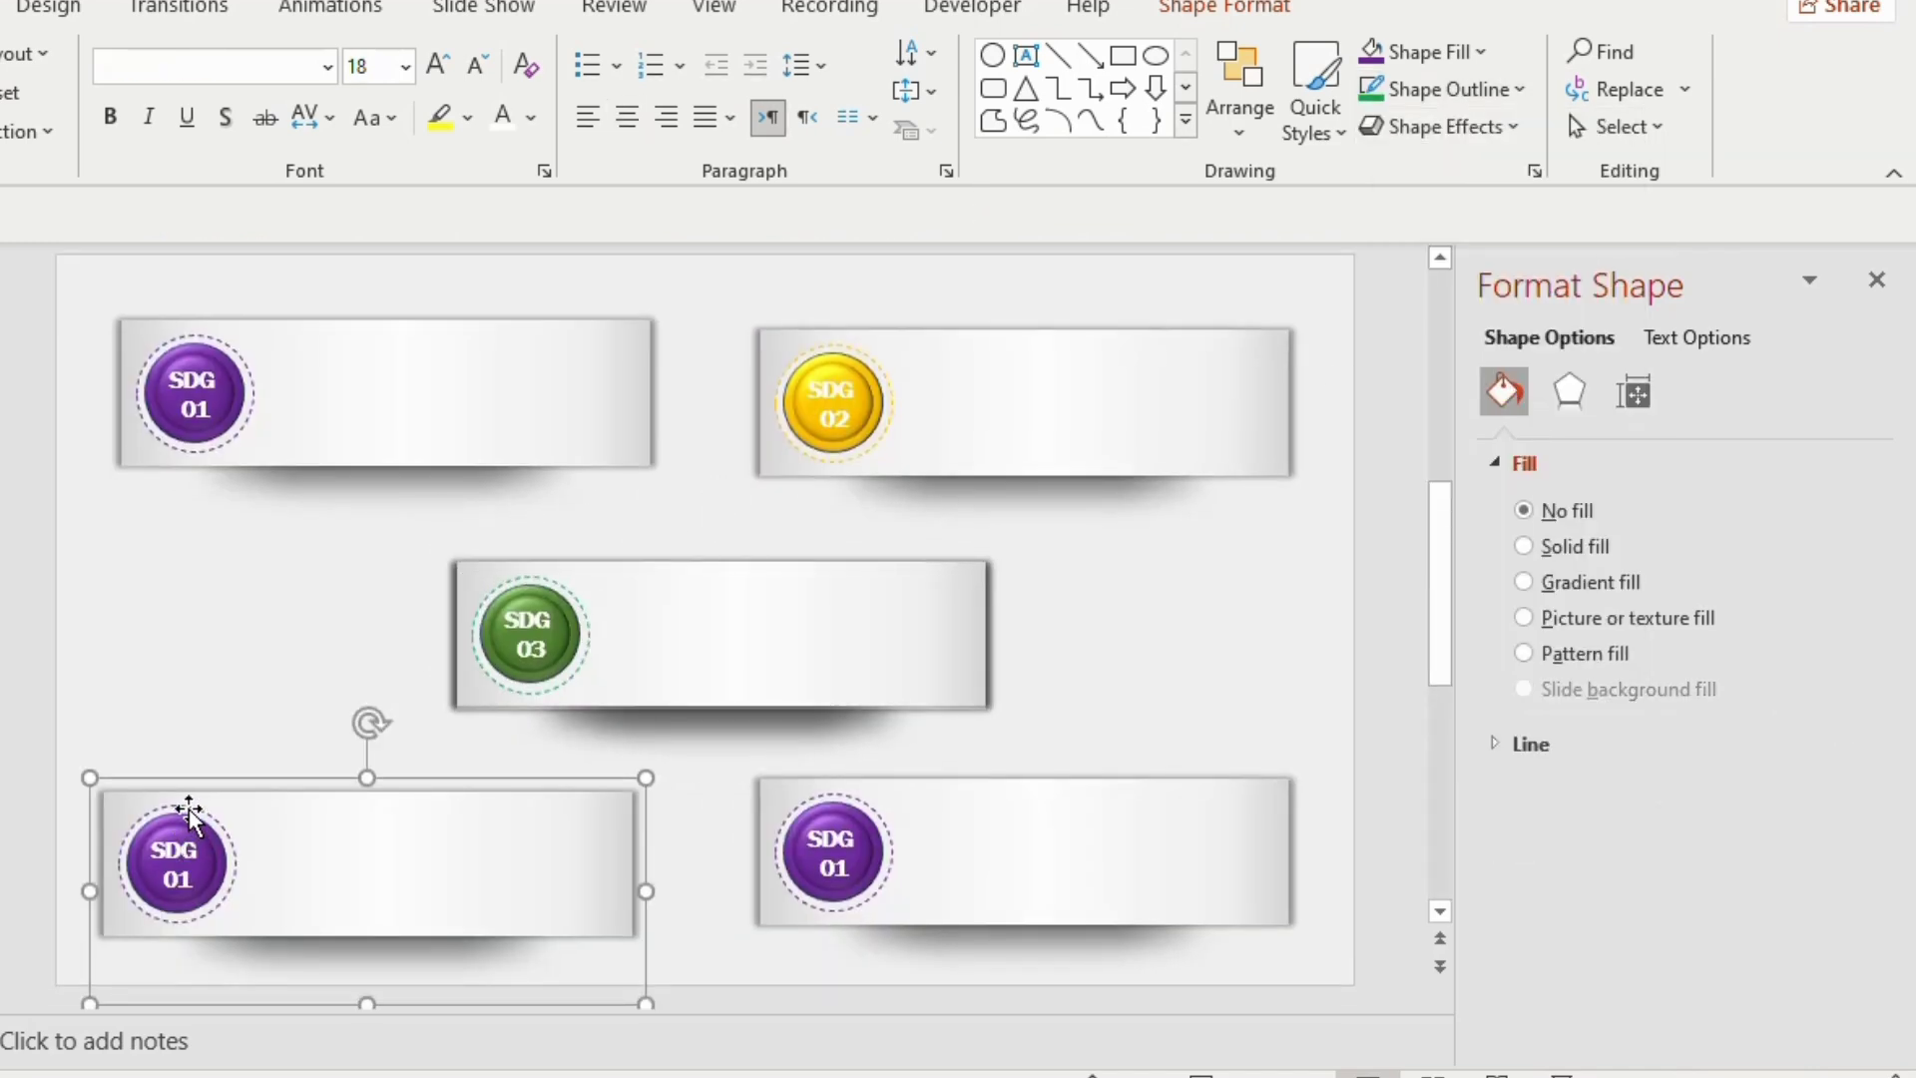
pyautogui.click(174, 828)
pyautogui.click(1845, 748)
pyautogui.click(1860, 619)
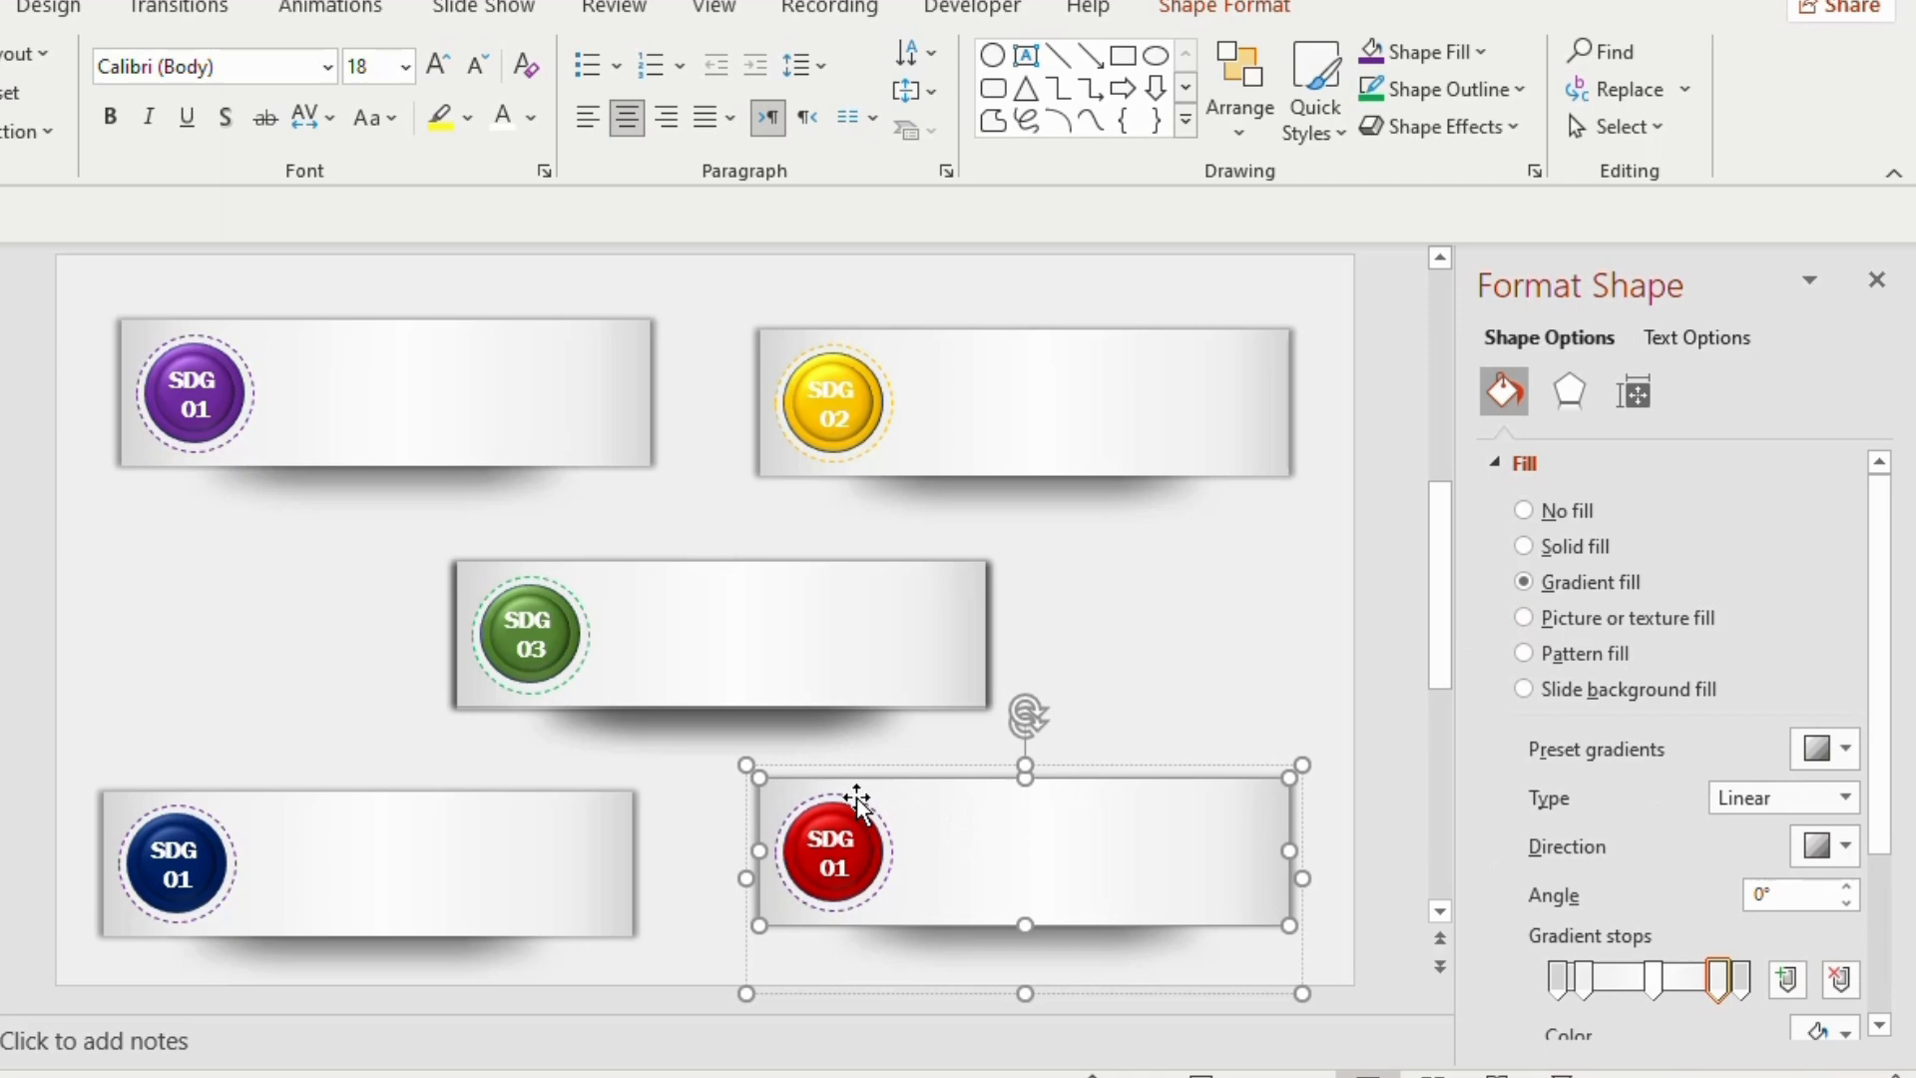
pyautogui.click(856, 795)
pyautogui.click(1094, 627)
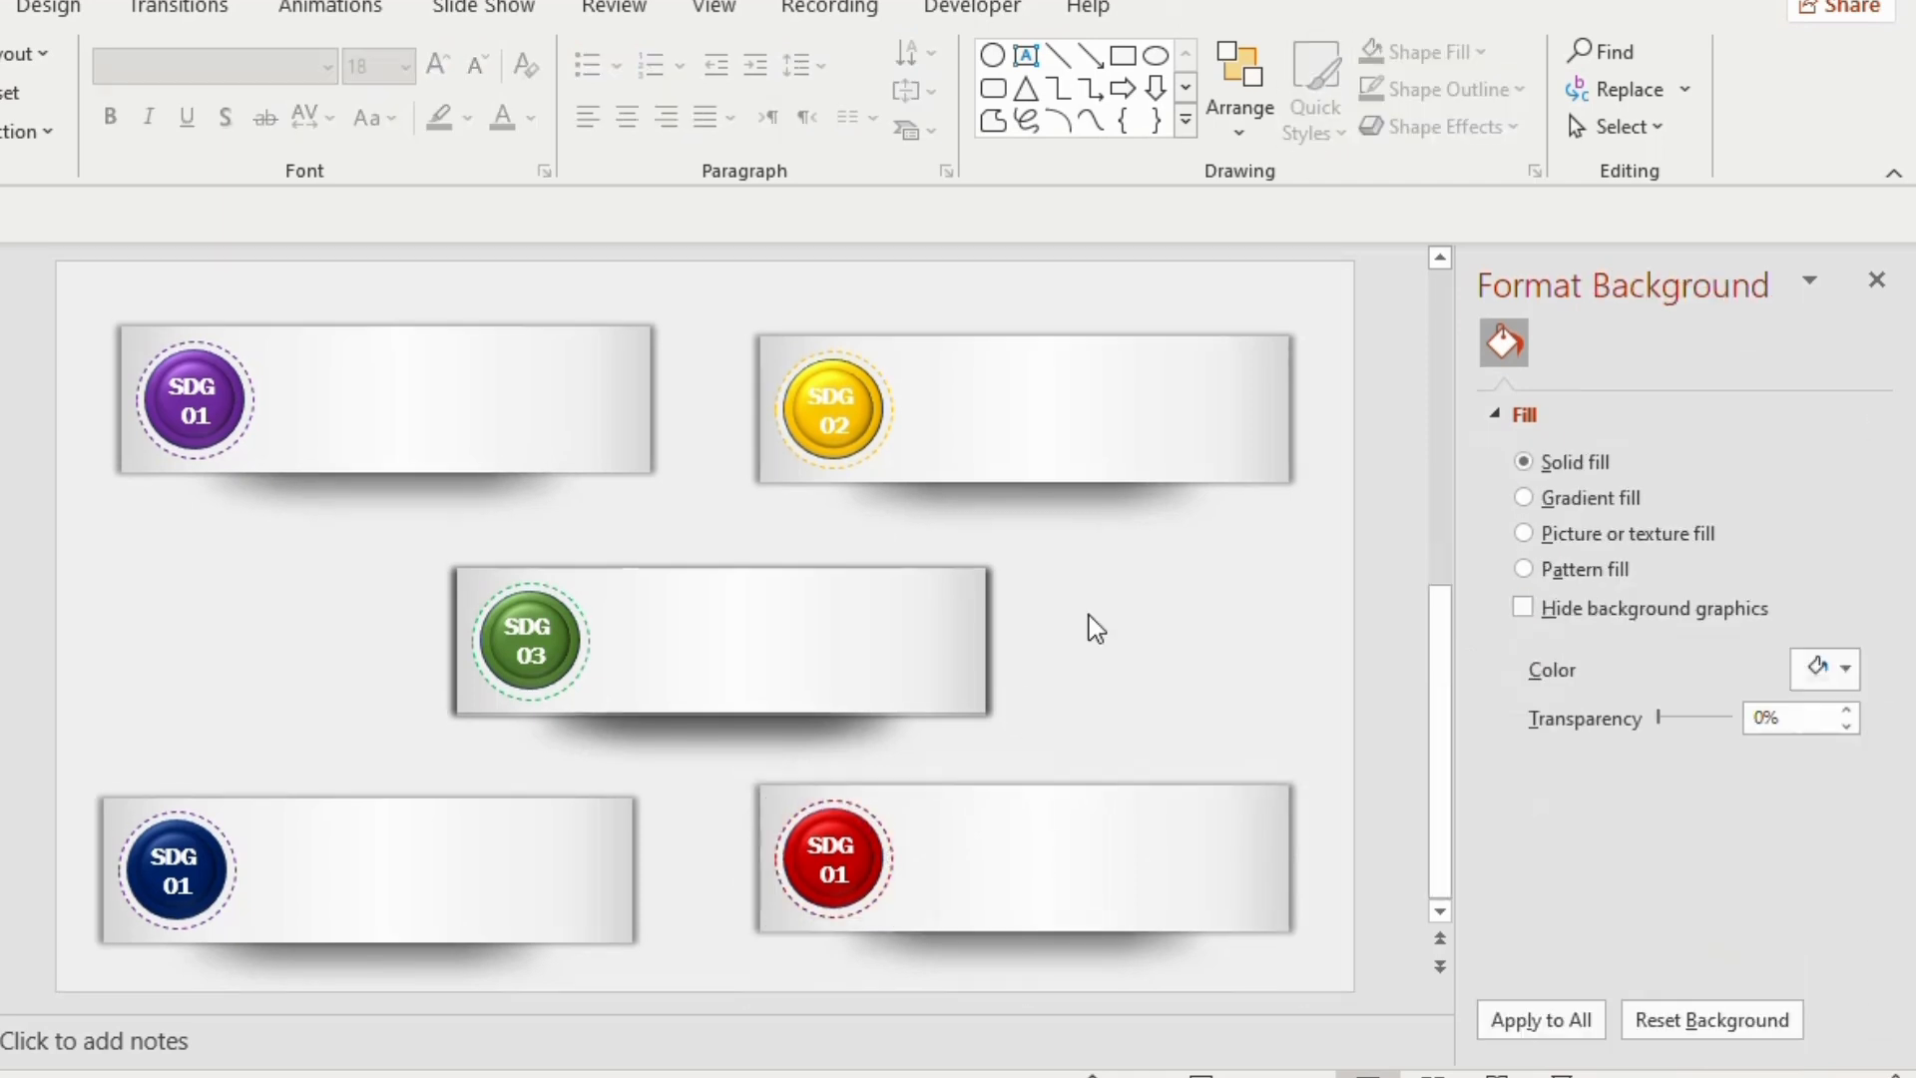
# - Add a text box on the first banner and ungroup the No Poverty banner
pyautogui.moveTo(703, 344); pyautogui.dragTo(999, 383)
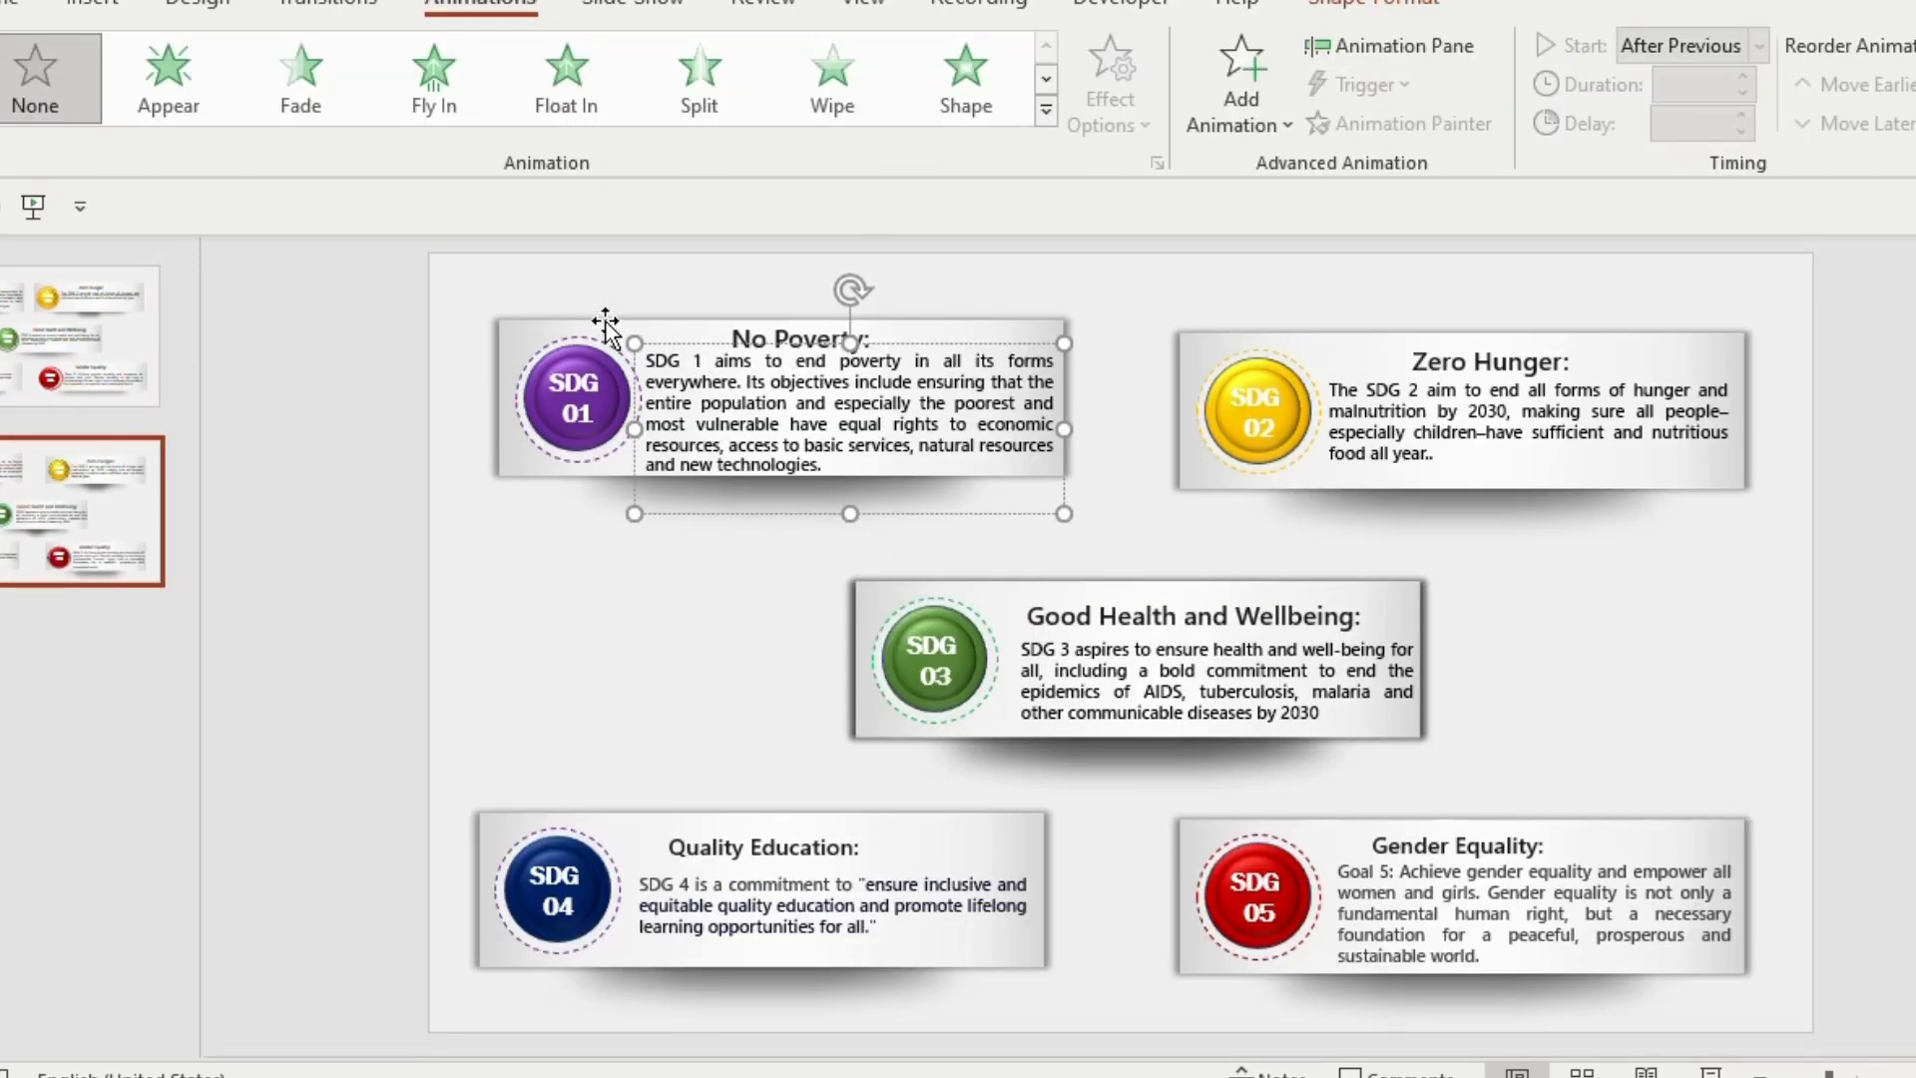
pyautogui.click(606, 322)
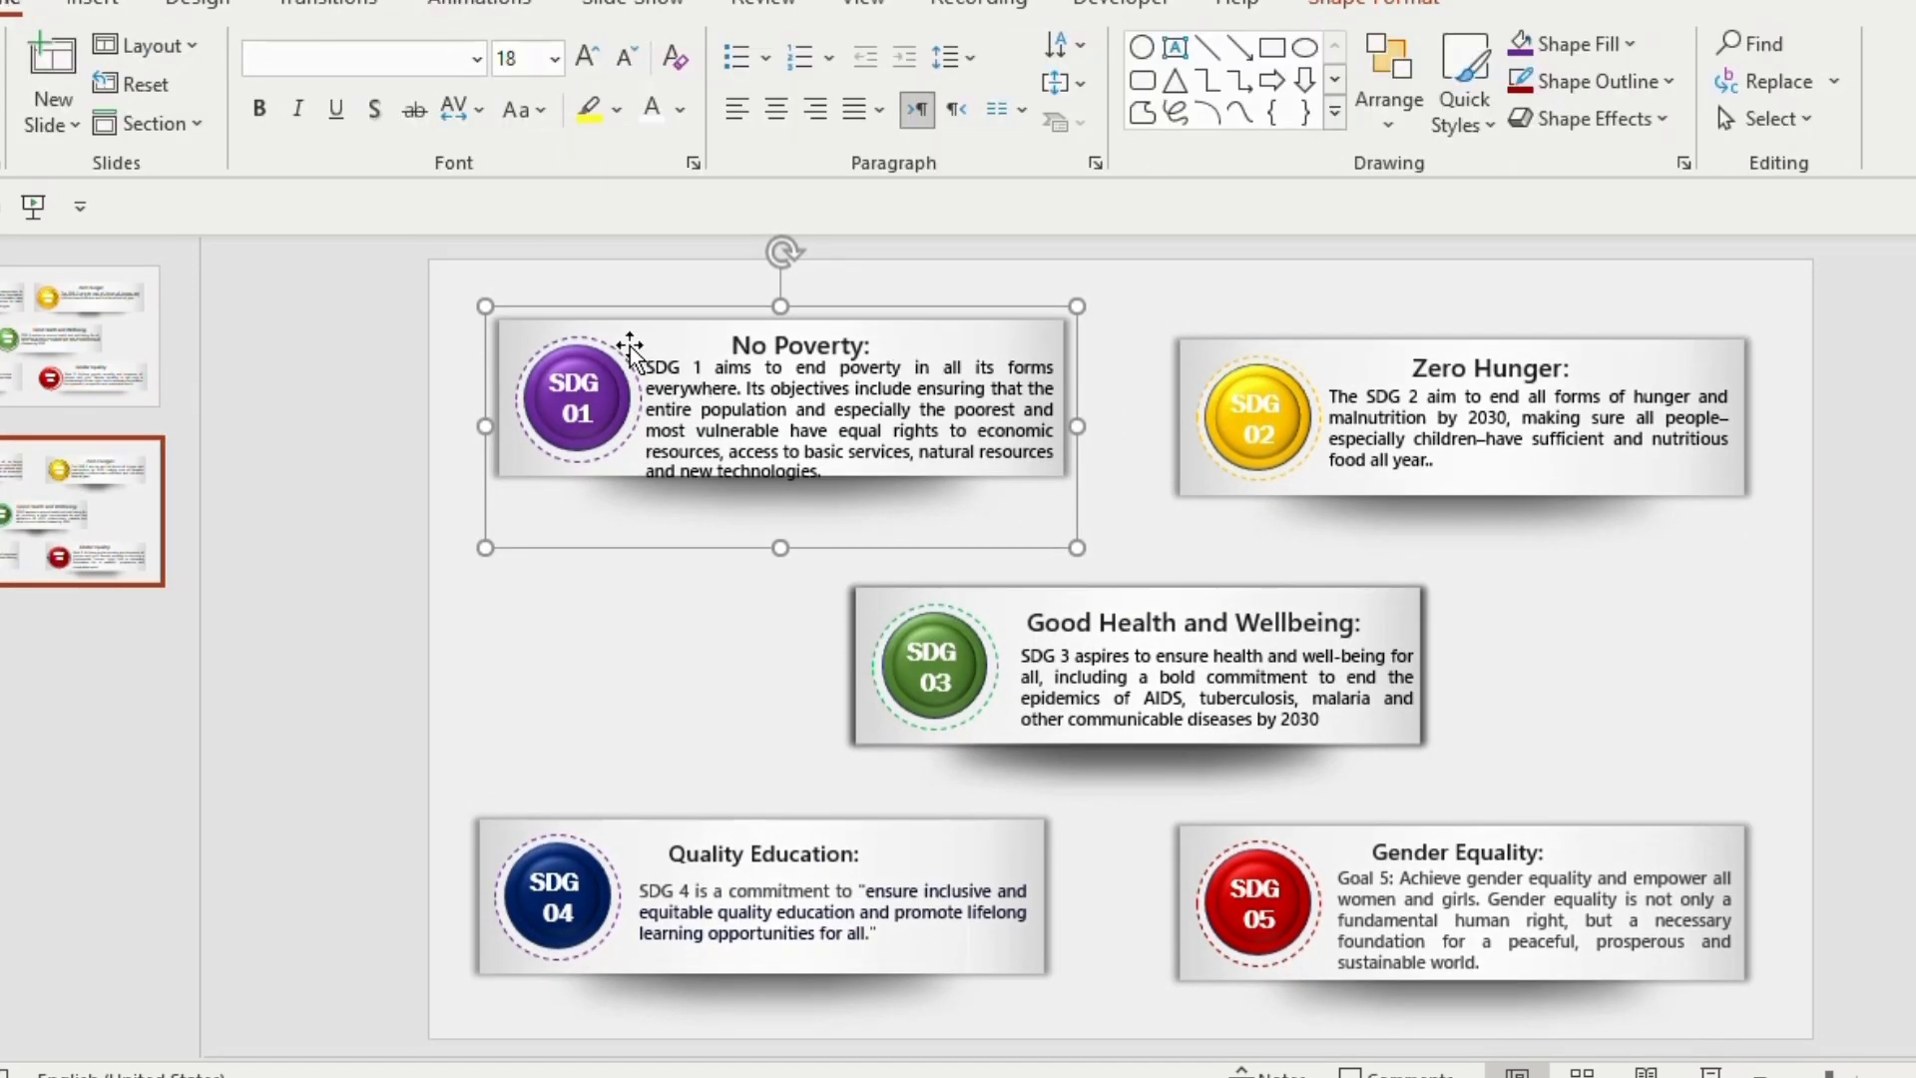
pyautogui.rightClick(628, 344)
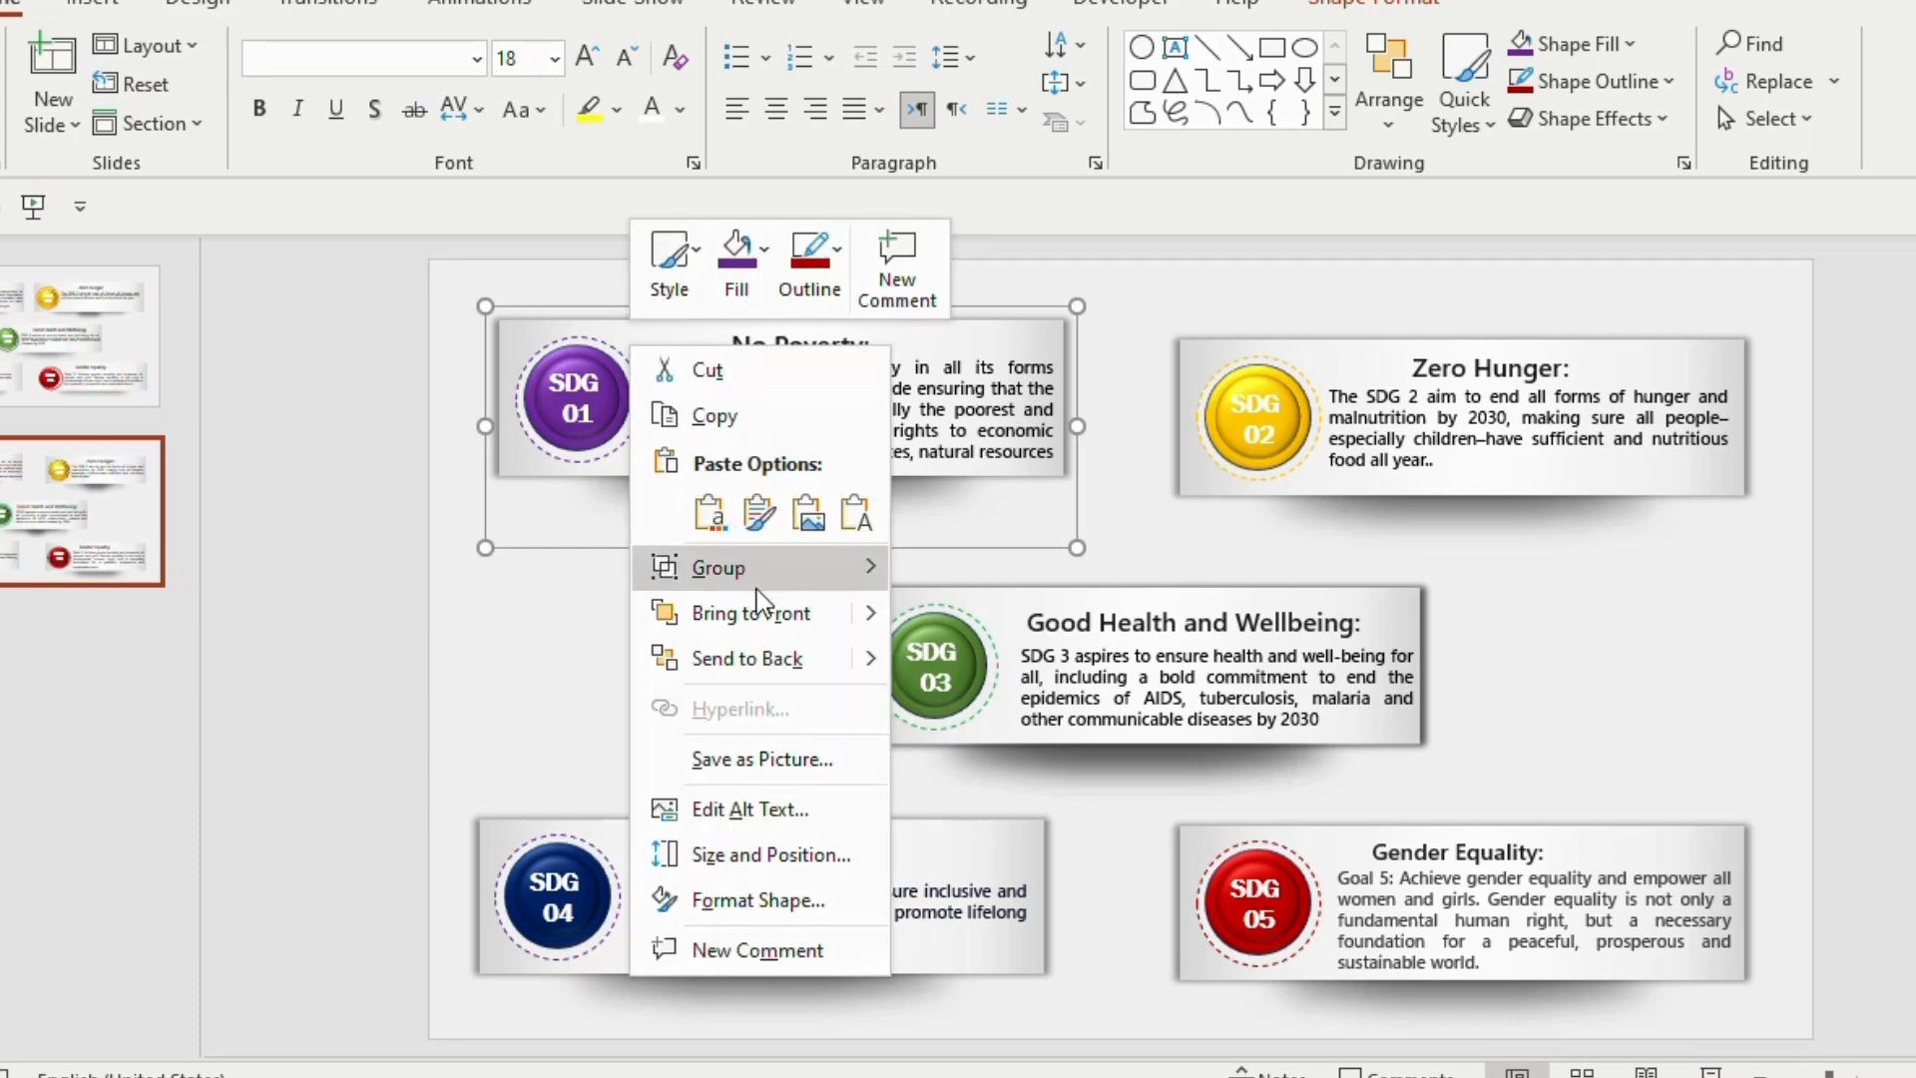
pyautogui.moveTo(762, 579)
pyautogui.click(988, 671)
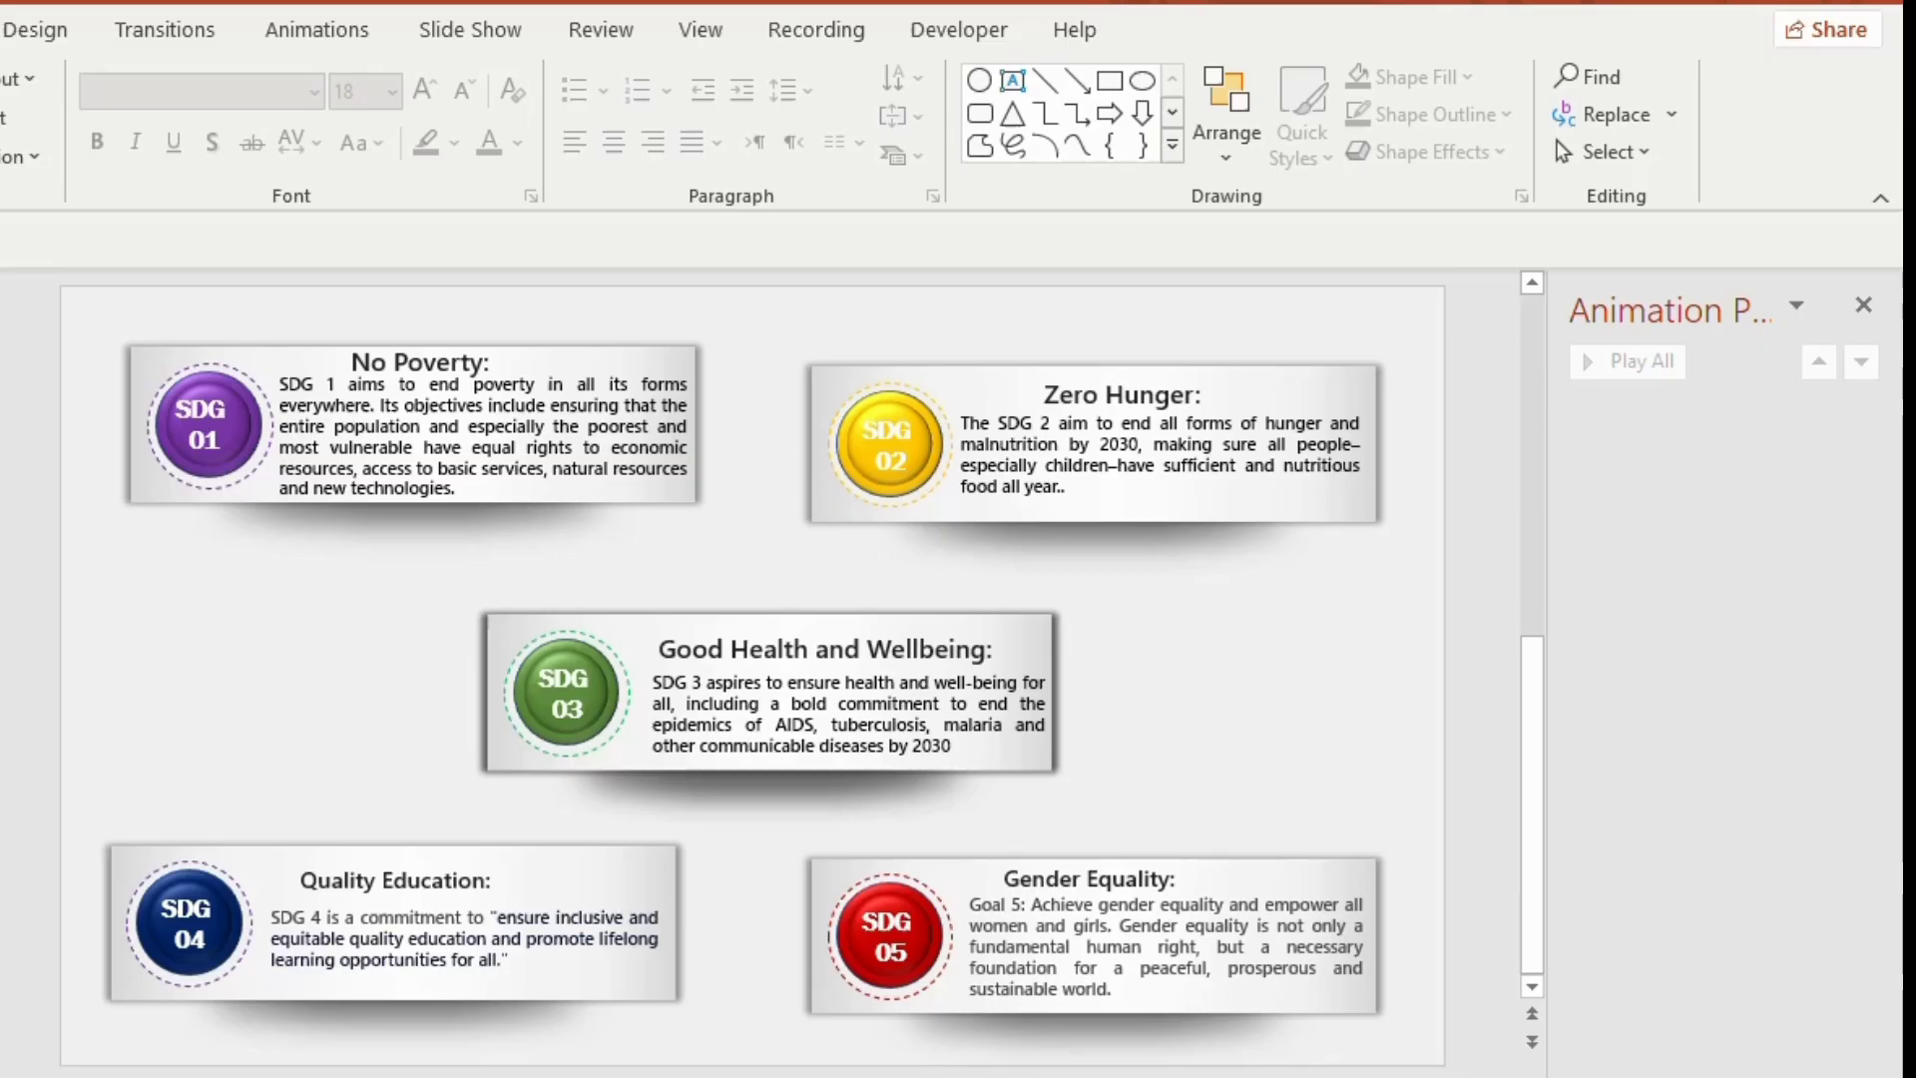
# - Apply a Wipe entrance animation to the purple SDG 01 button
pyautogui.click(1862, 304)
pyautogui.click(413, 406)
pyautogui.click(413, 406)
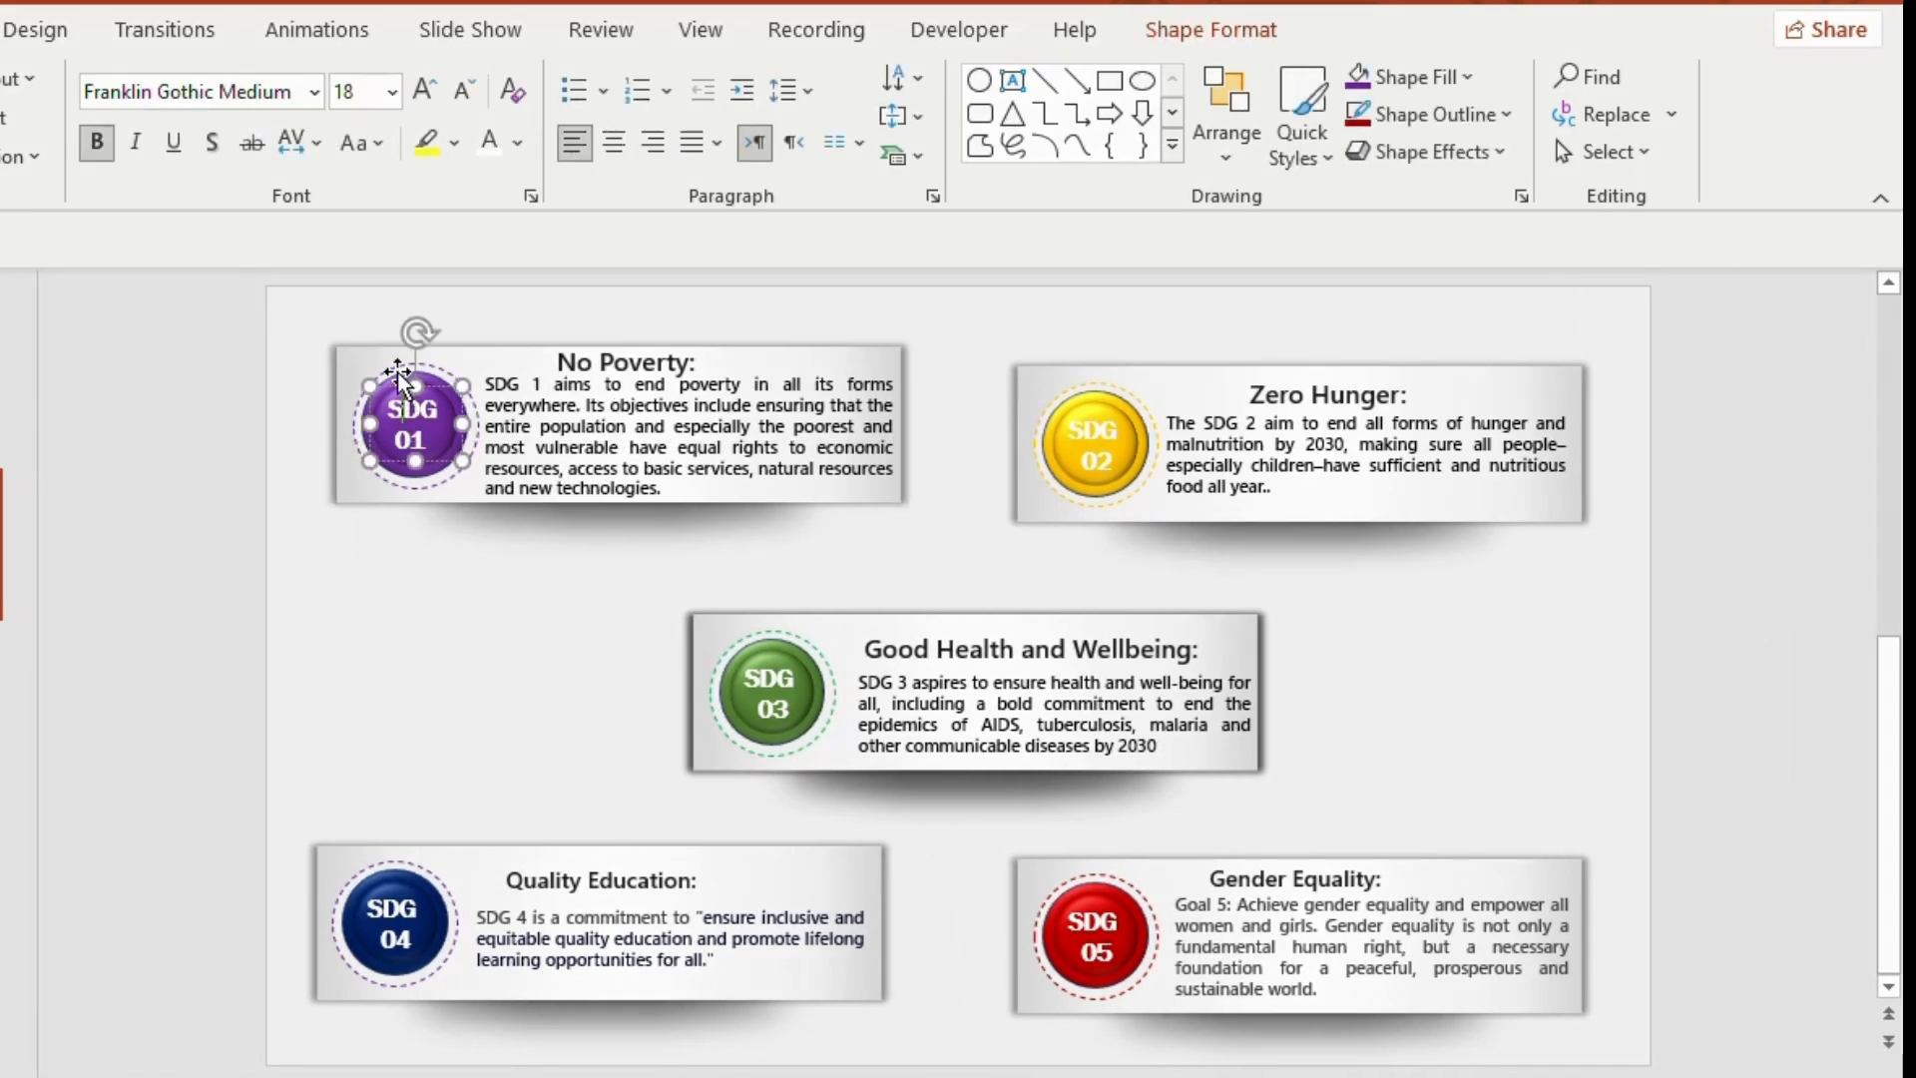
pyautogui.click(318, 31)
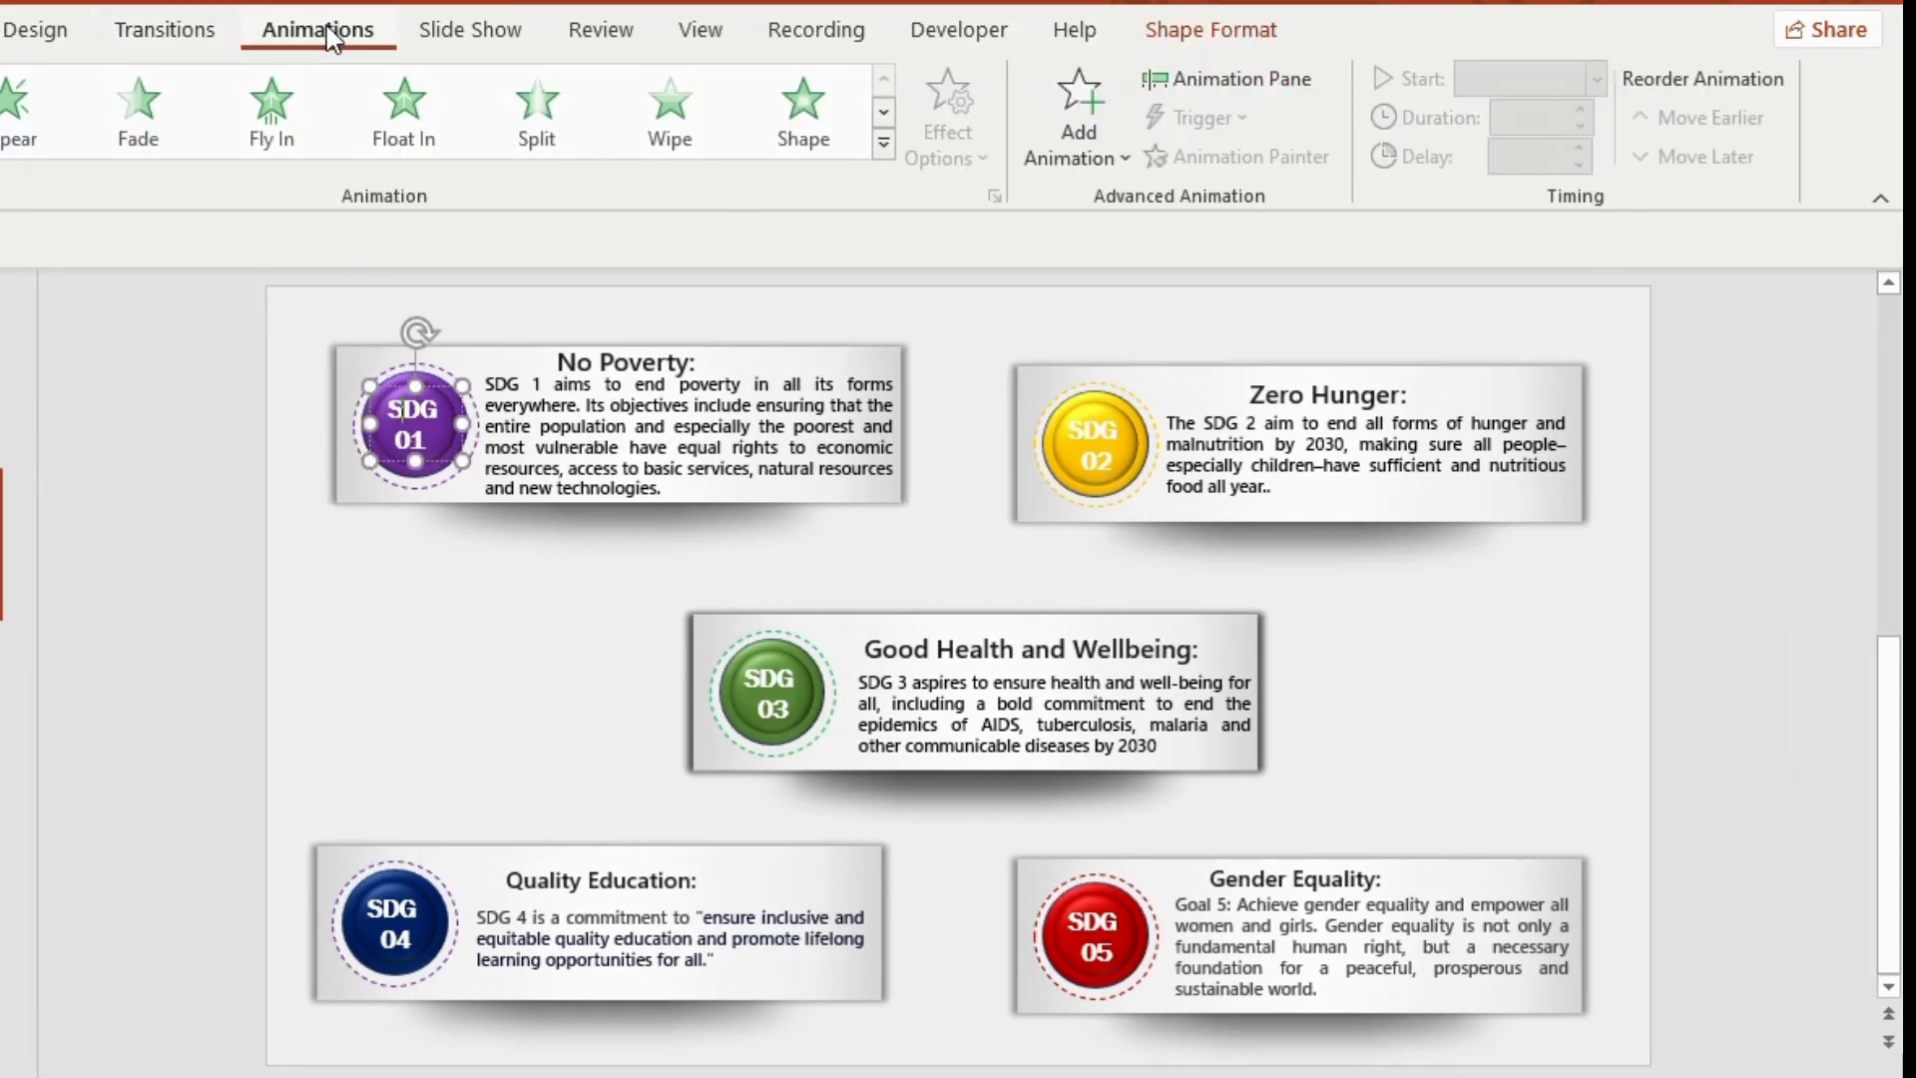
pyautogui.click(666, 116)
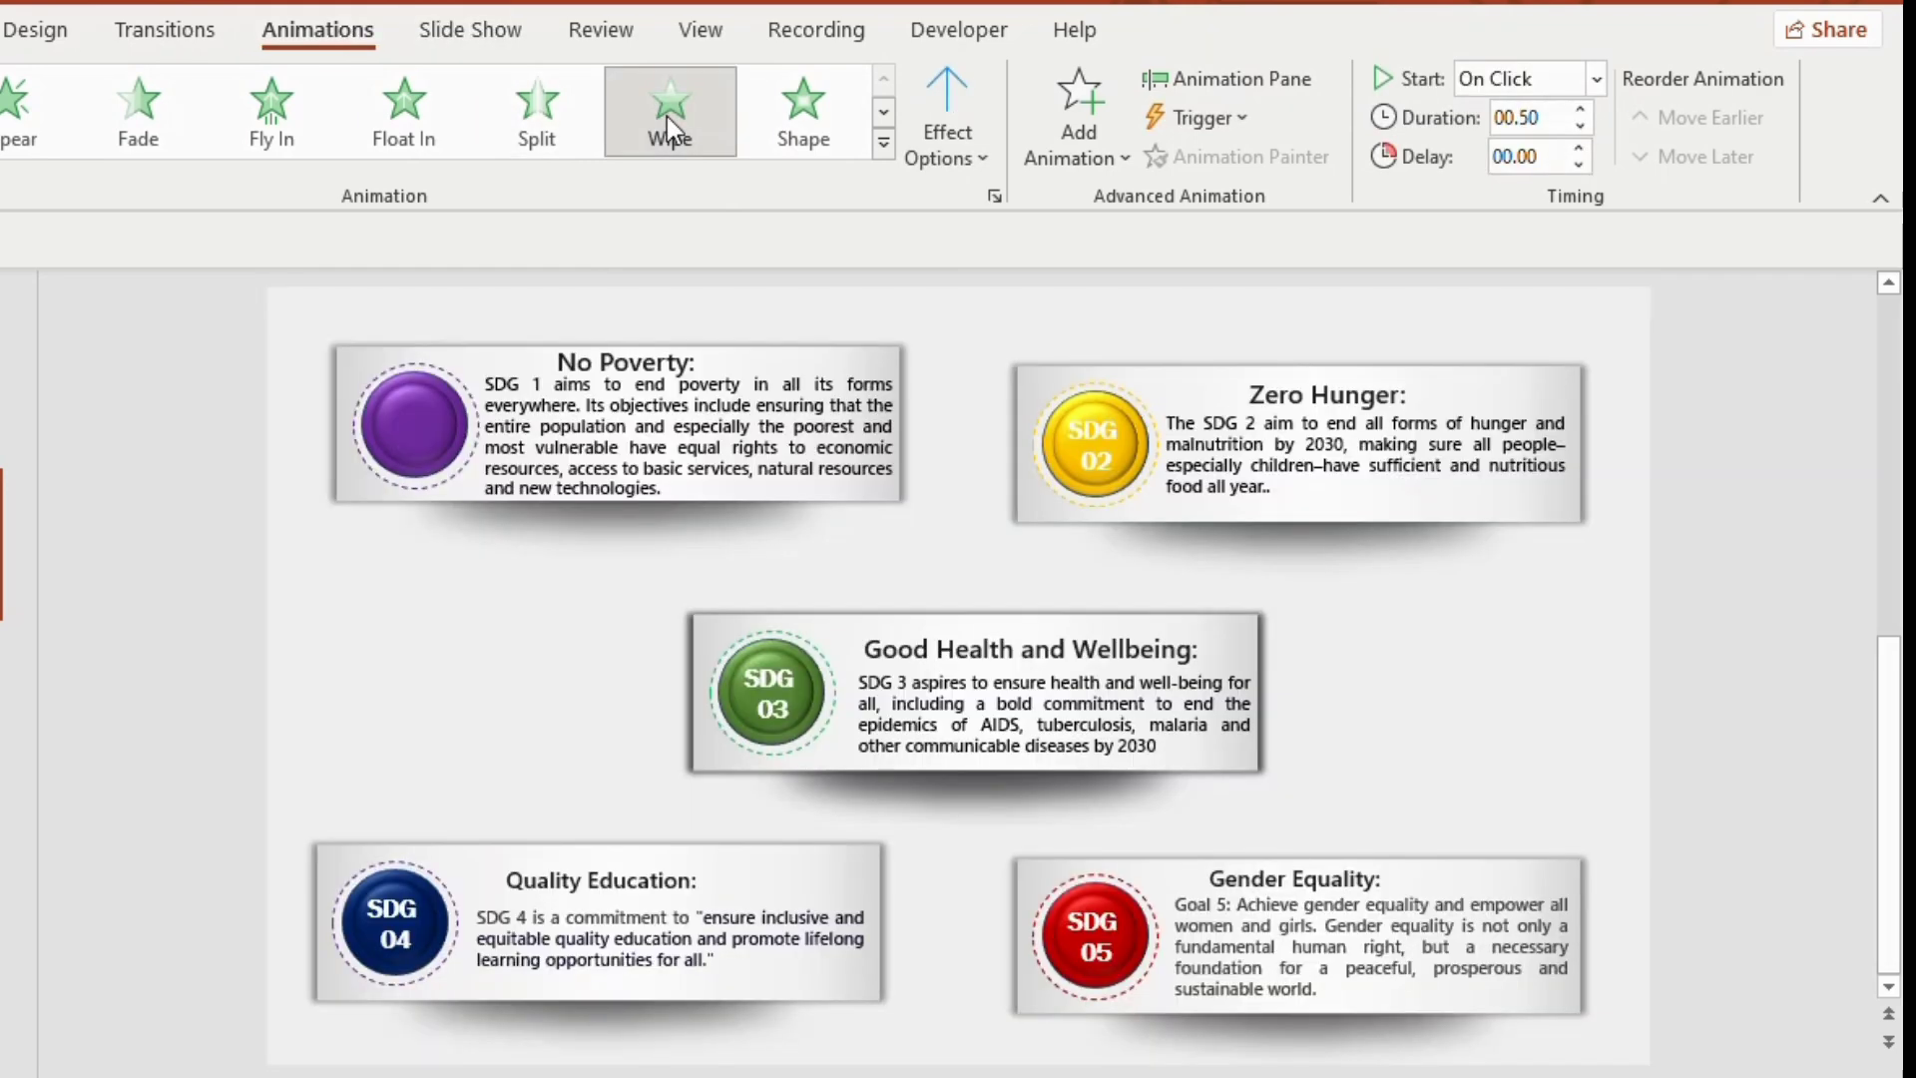
# - Set the SDG 01 wipe animation's duration to 2 seconds
pyautogui.click(1209, 87)
pyautogui.click(1860, 414)
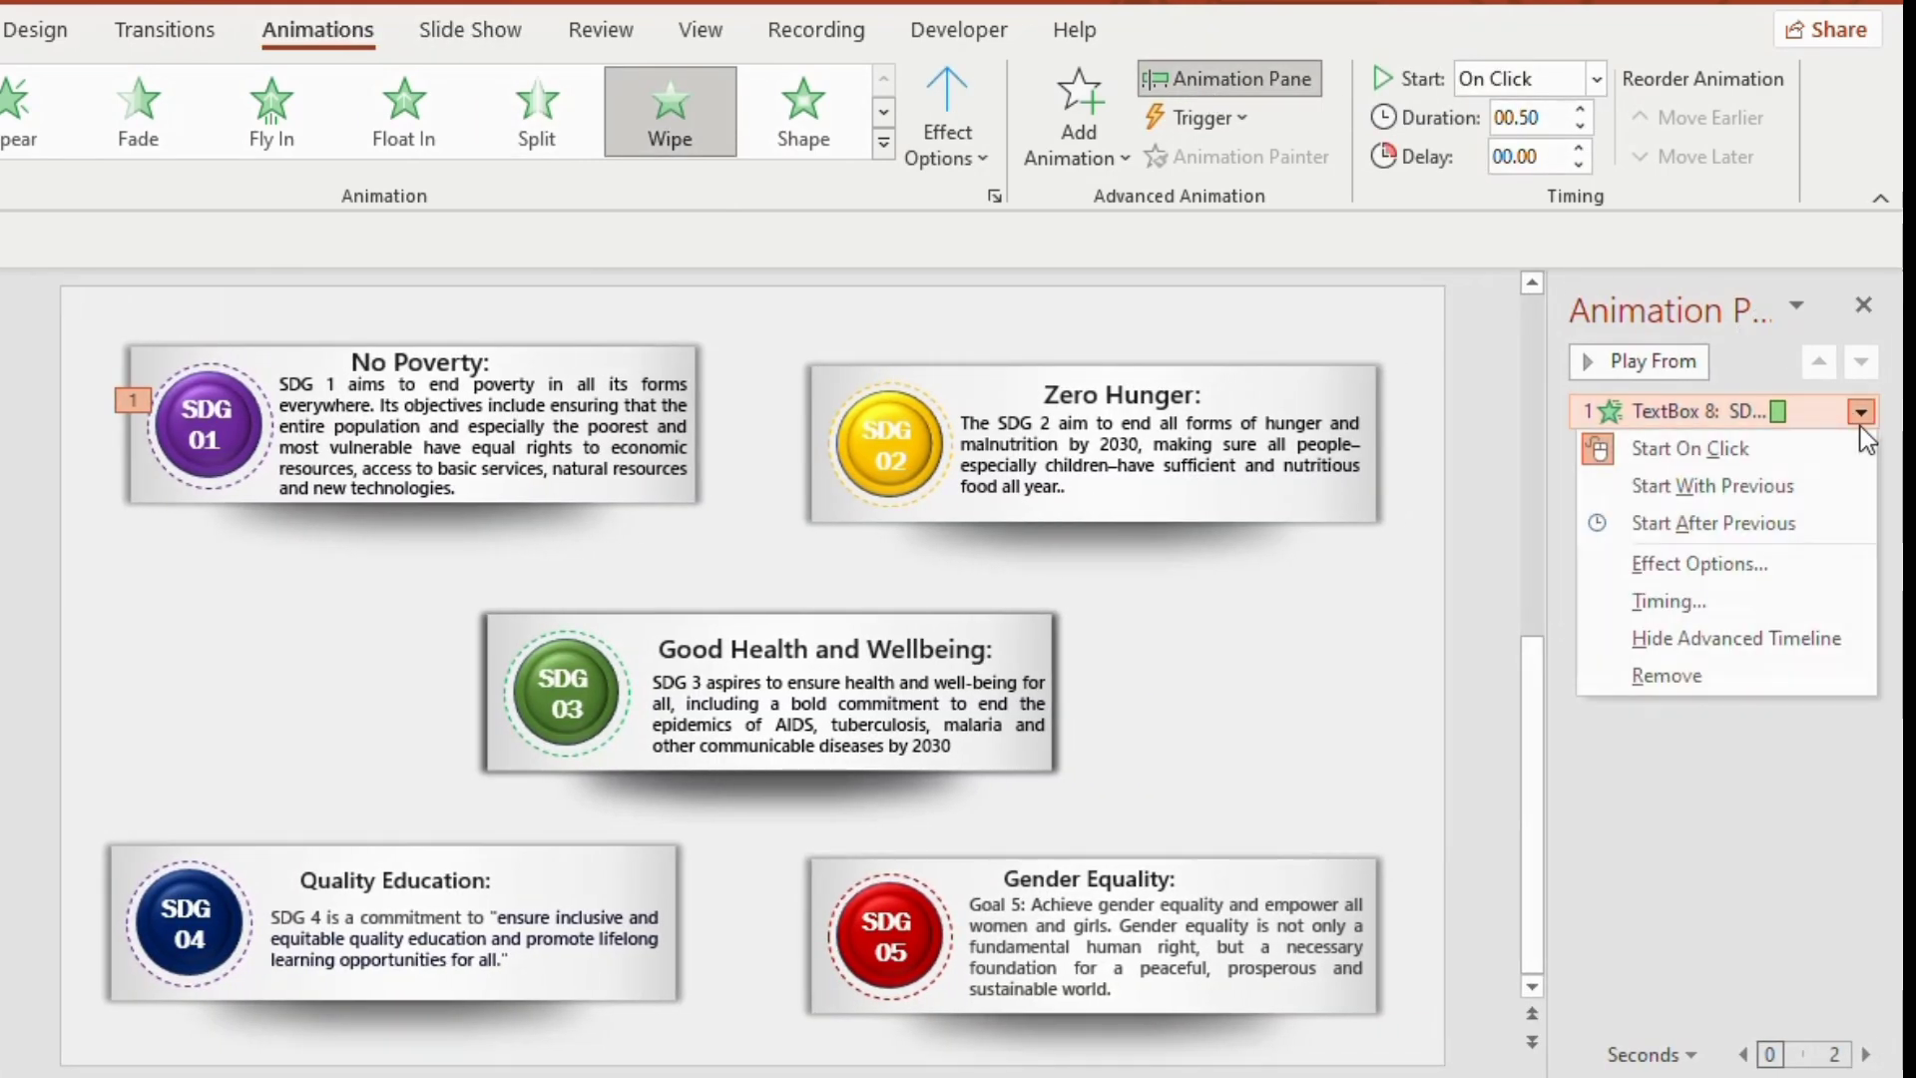
pyautogui.click(1762, 561)
pyautogui.click(744, 476)
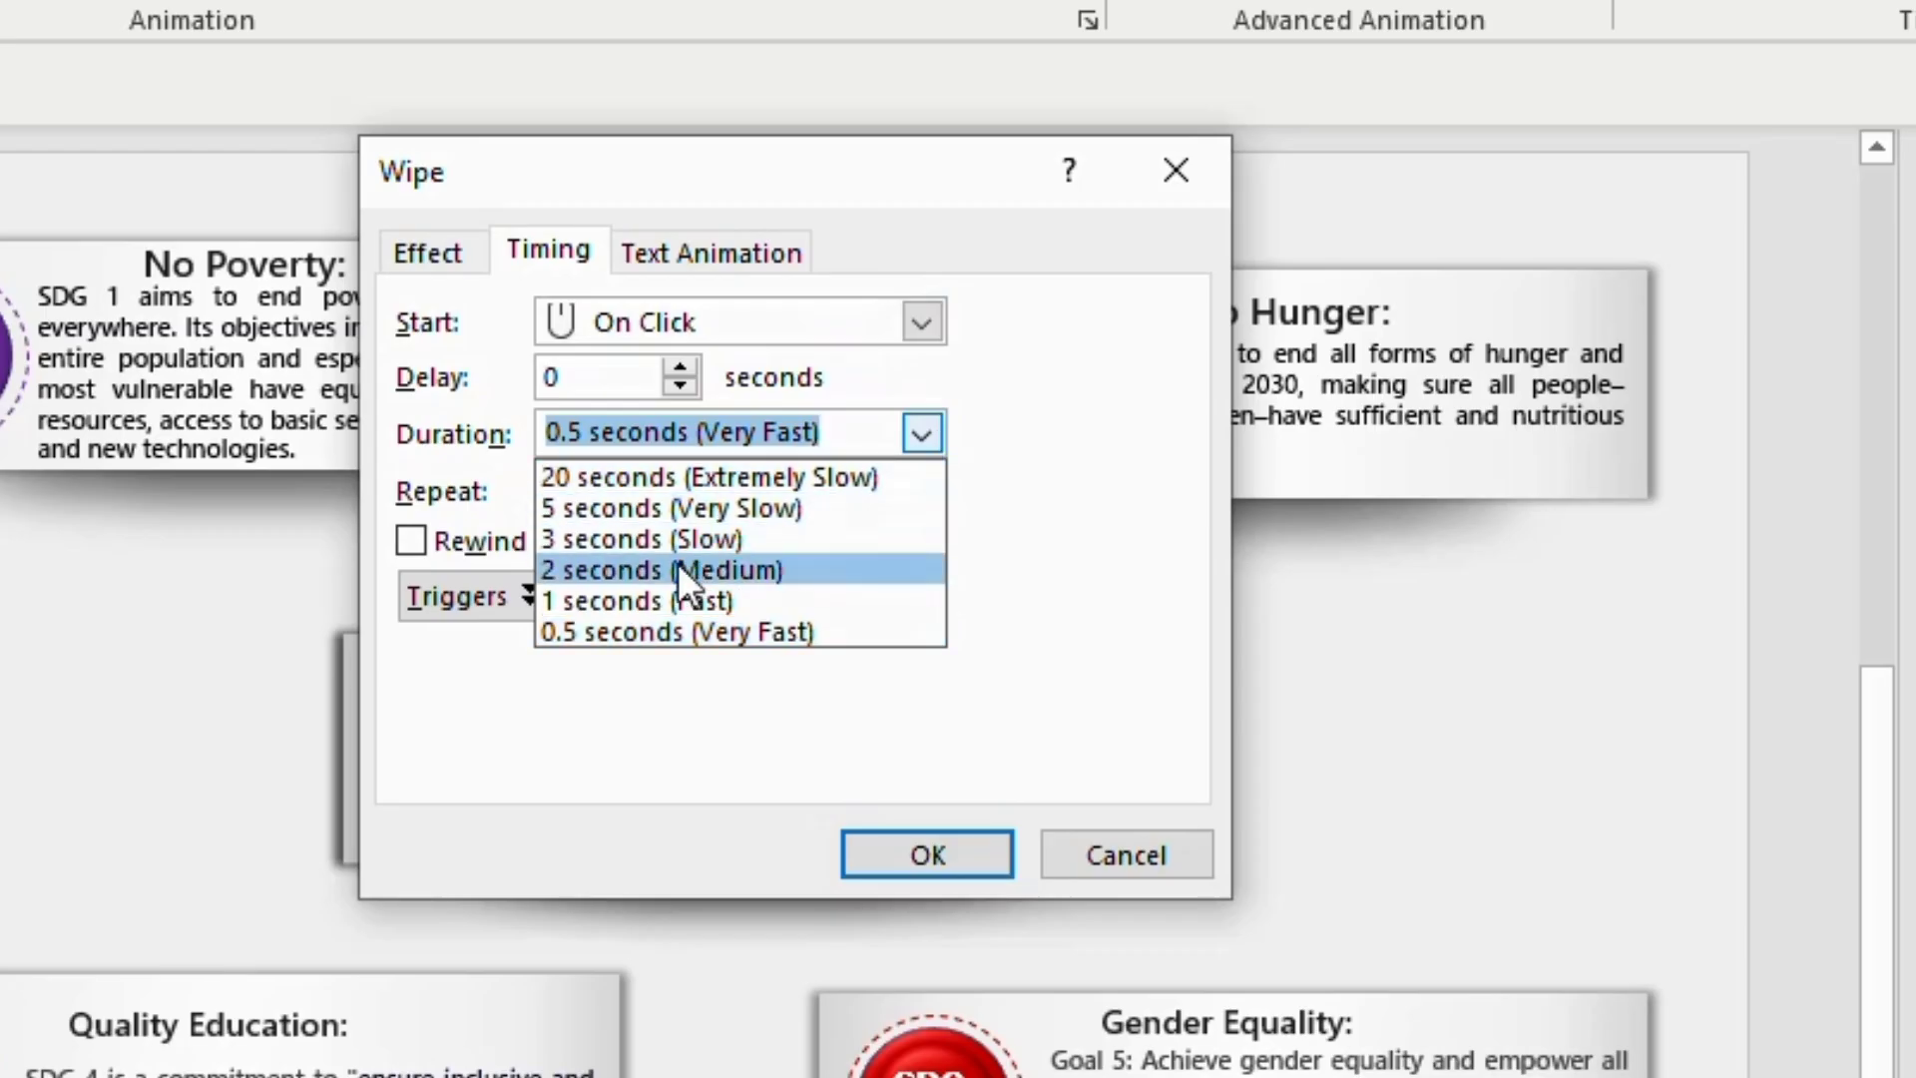
pyautogui.click(644, 569)
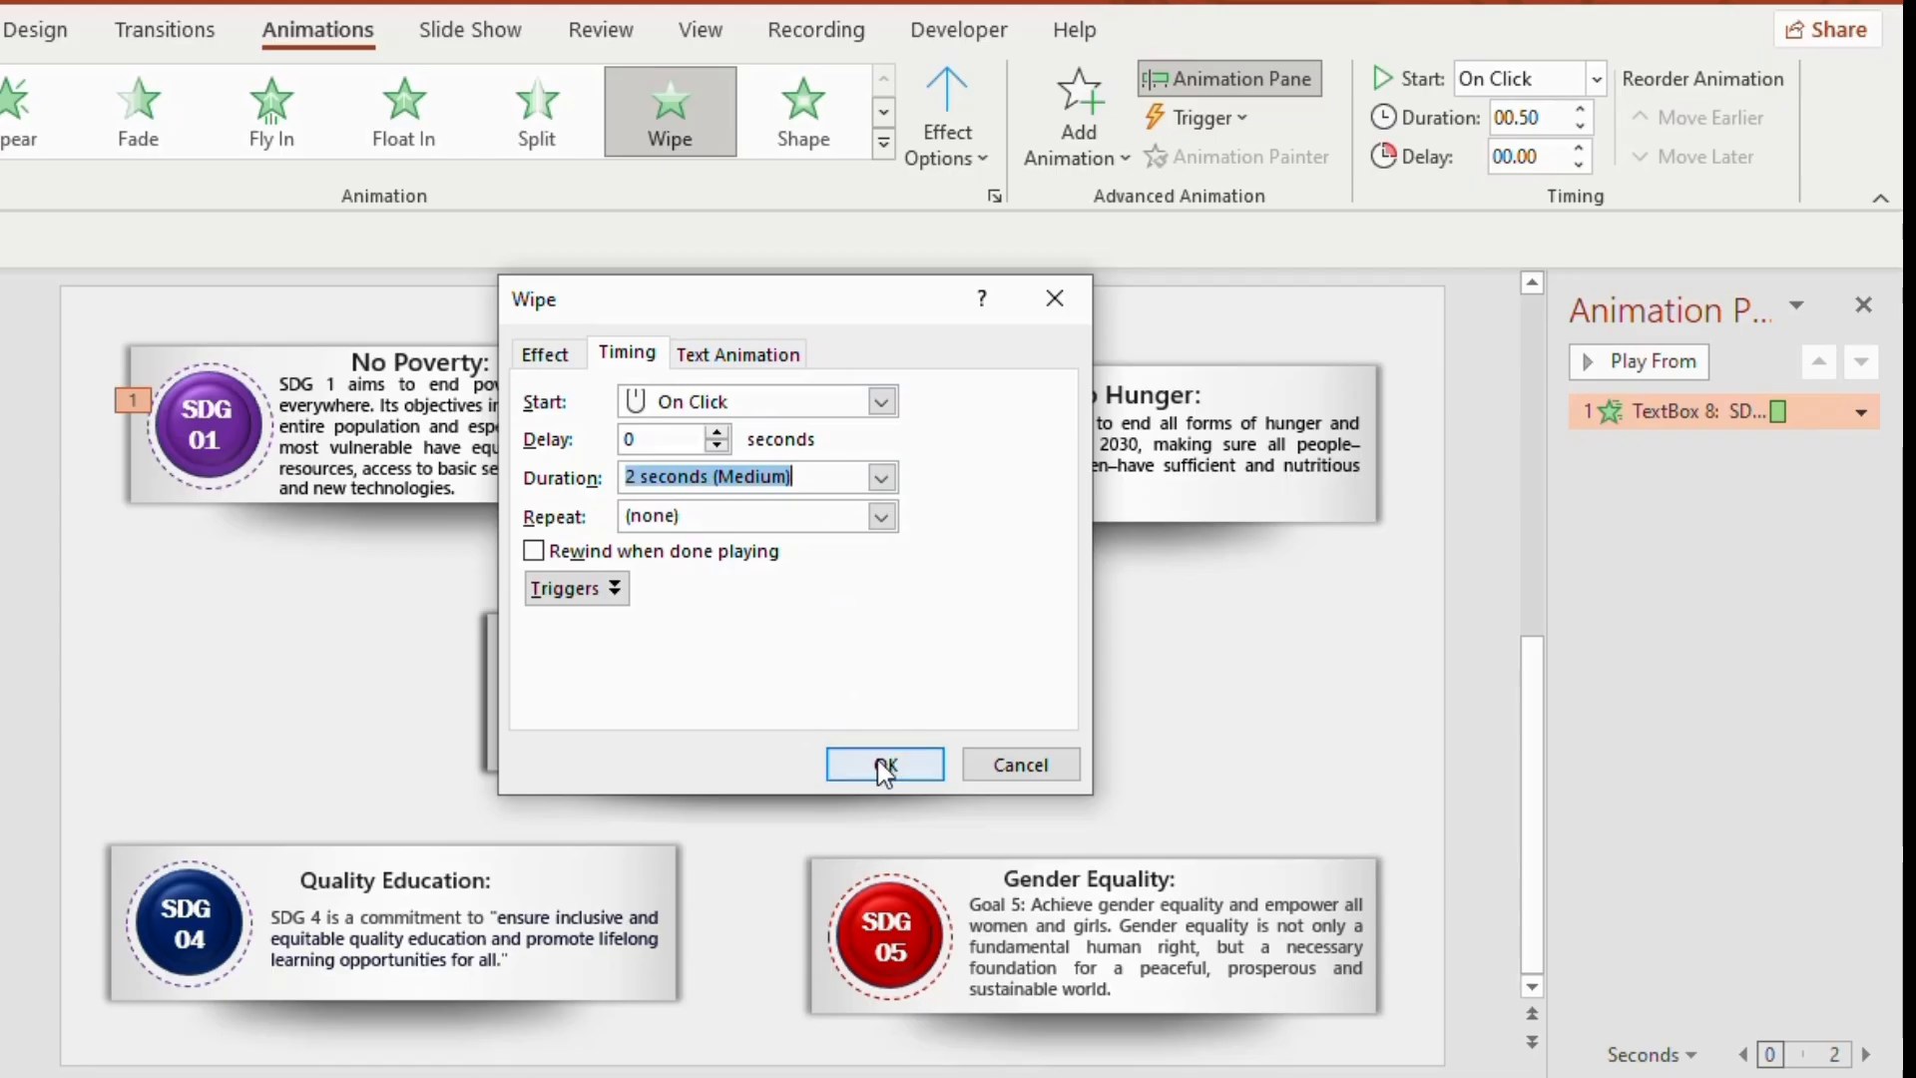
pyautogui.click(878, 758)
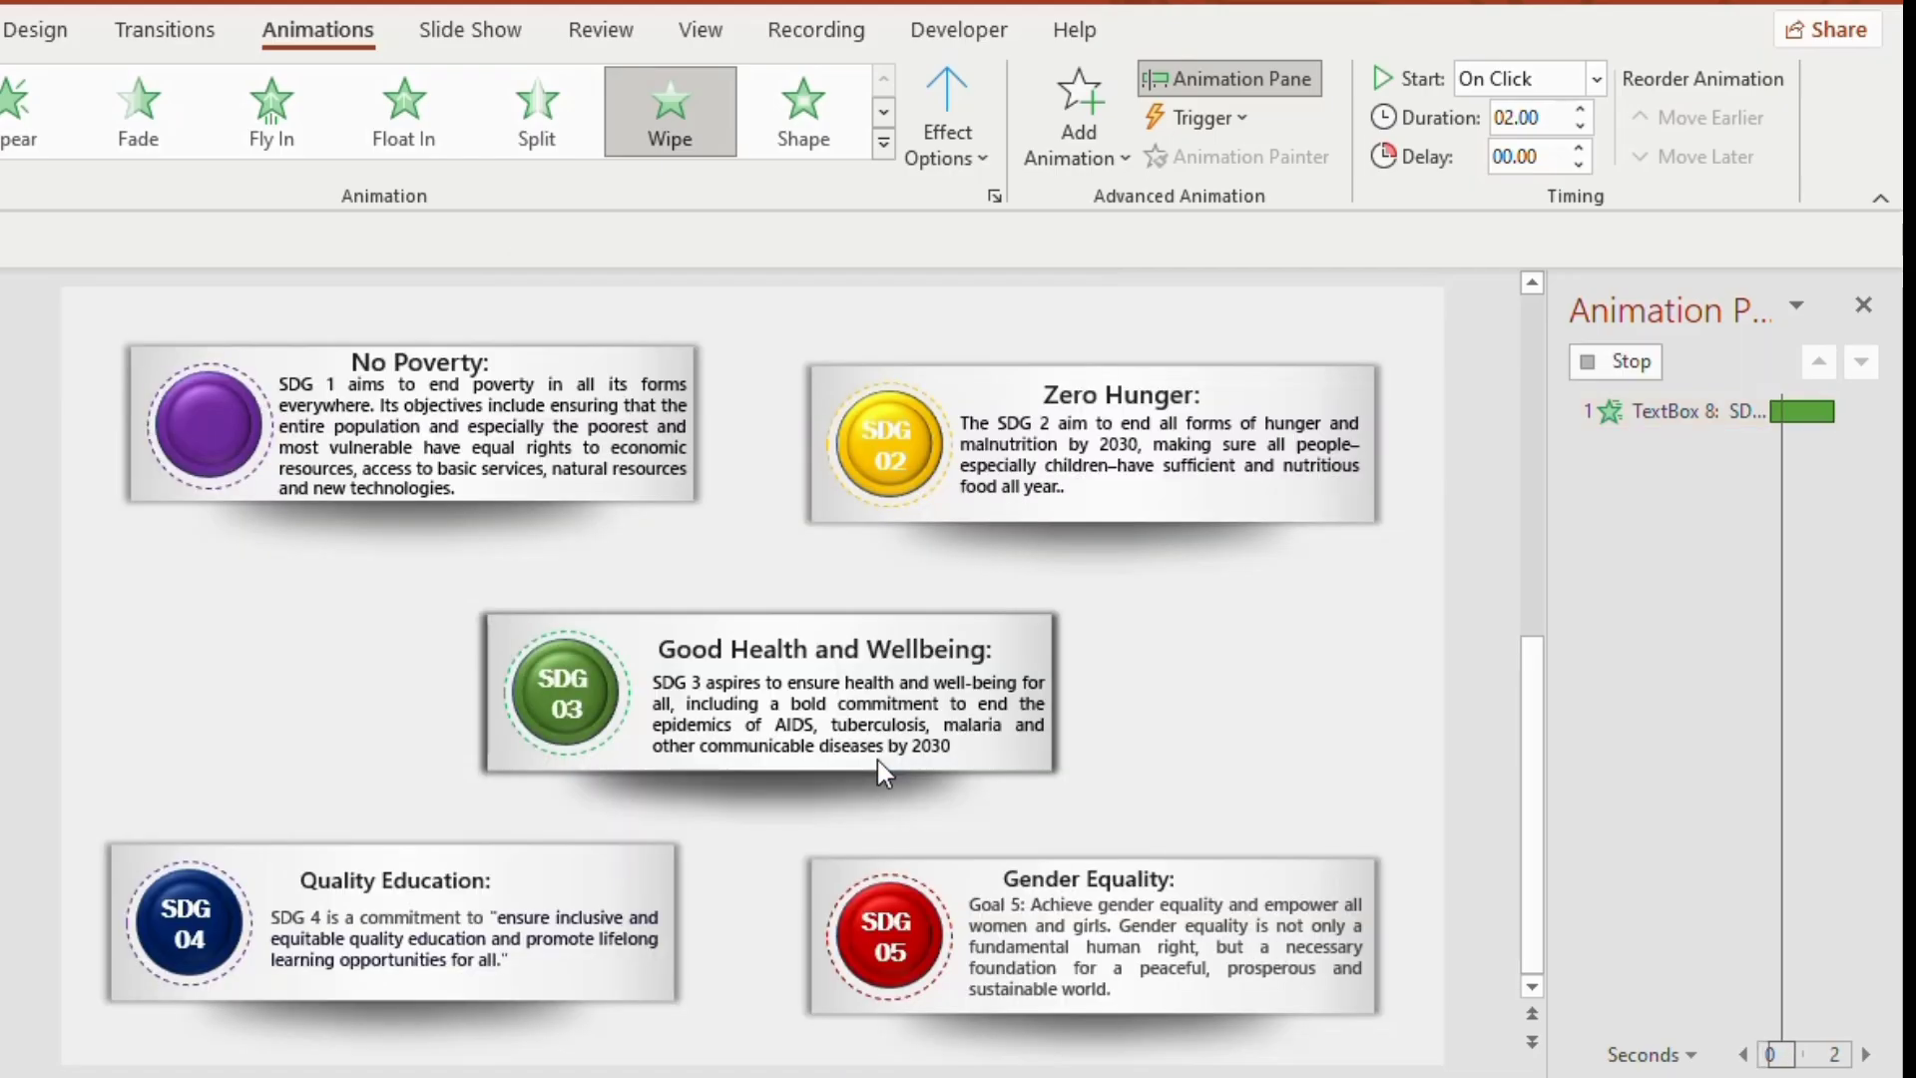
# - Give the No Poverty title a Diamond shape entrance, After Previous, with a 1-second delay
pyautogui.click(370, 363)
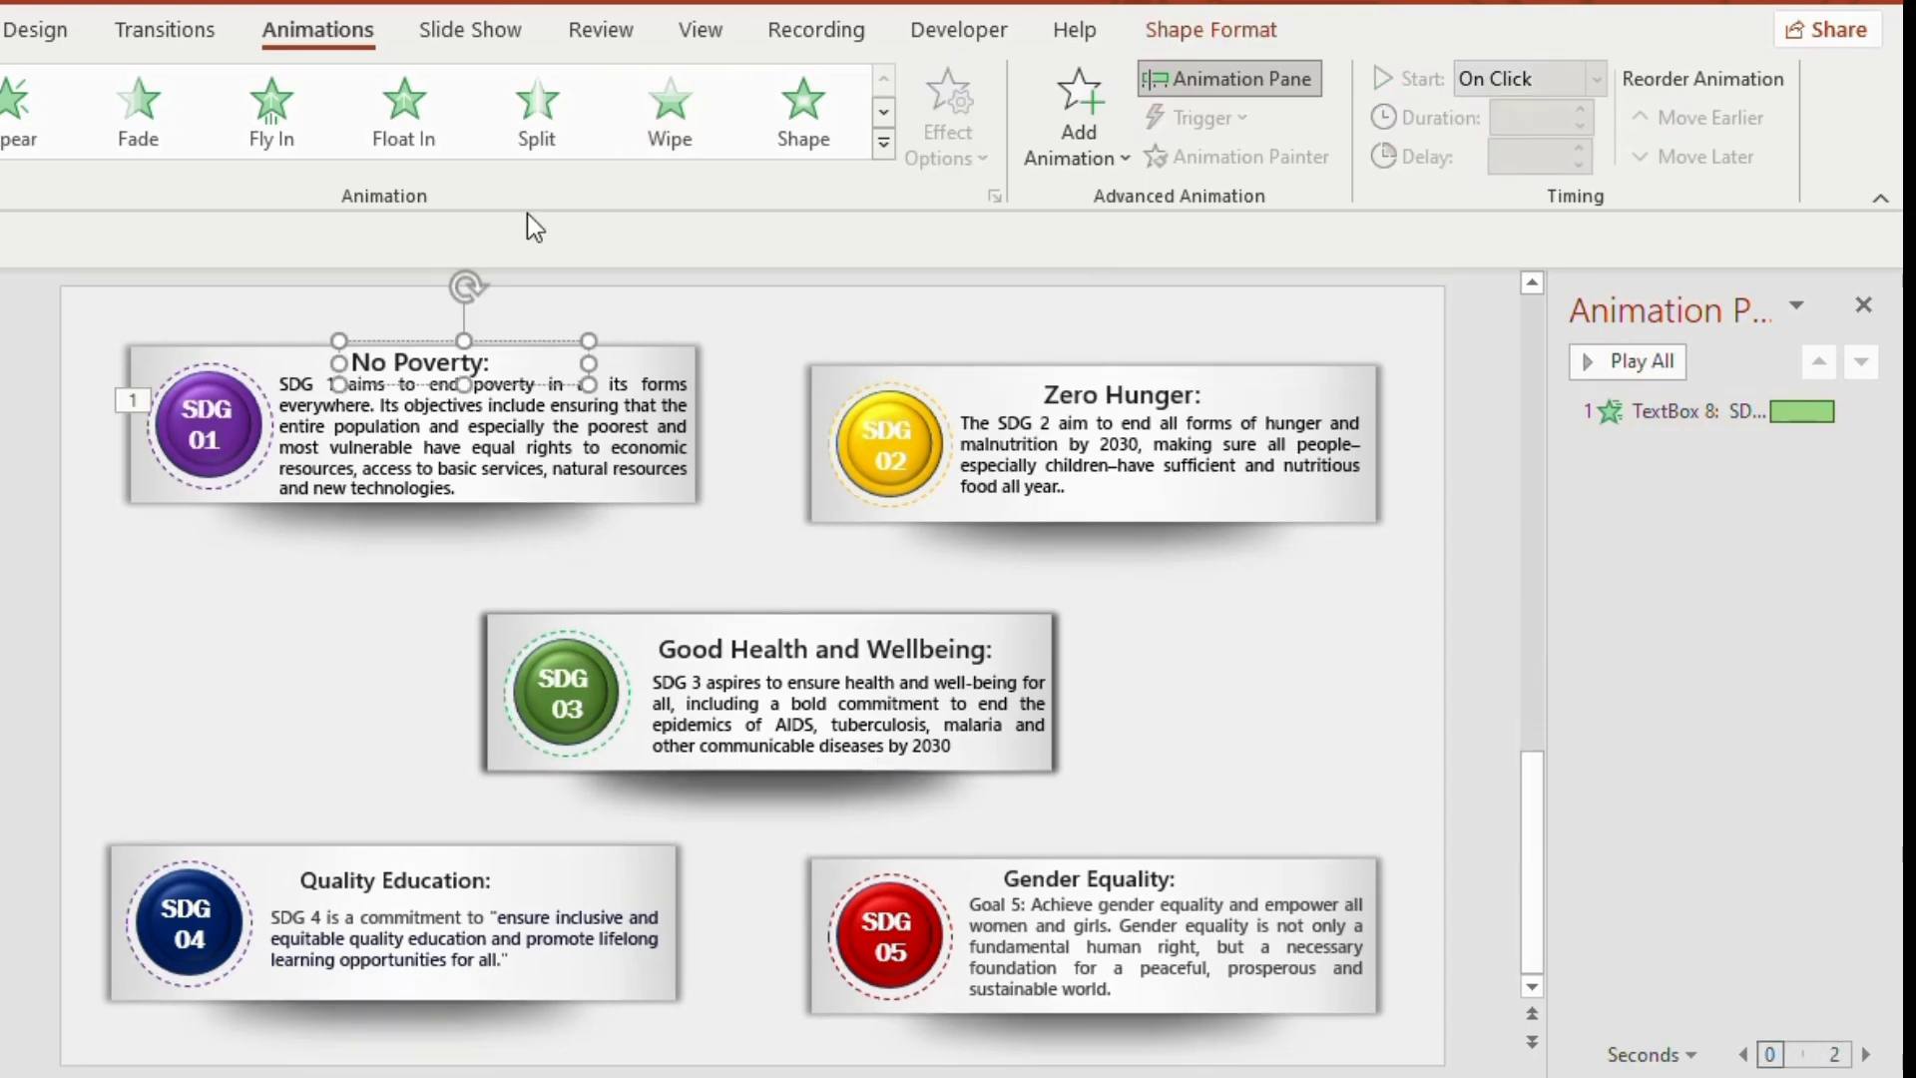
pyautogui.click(782, 115)
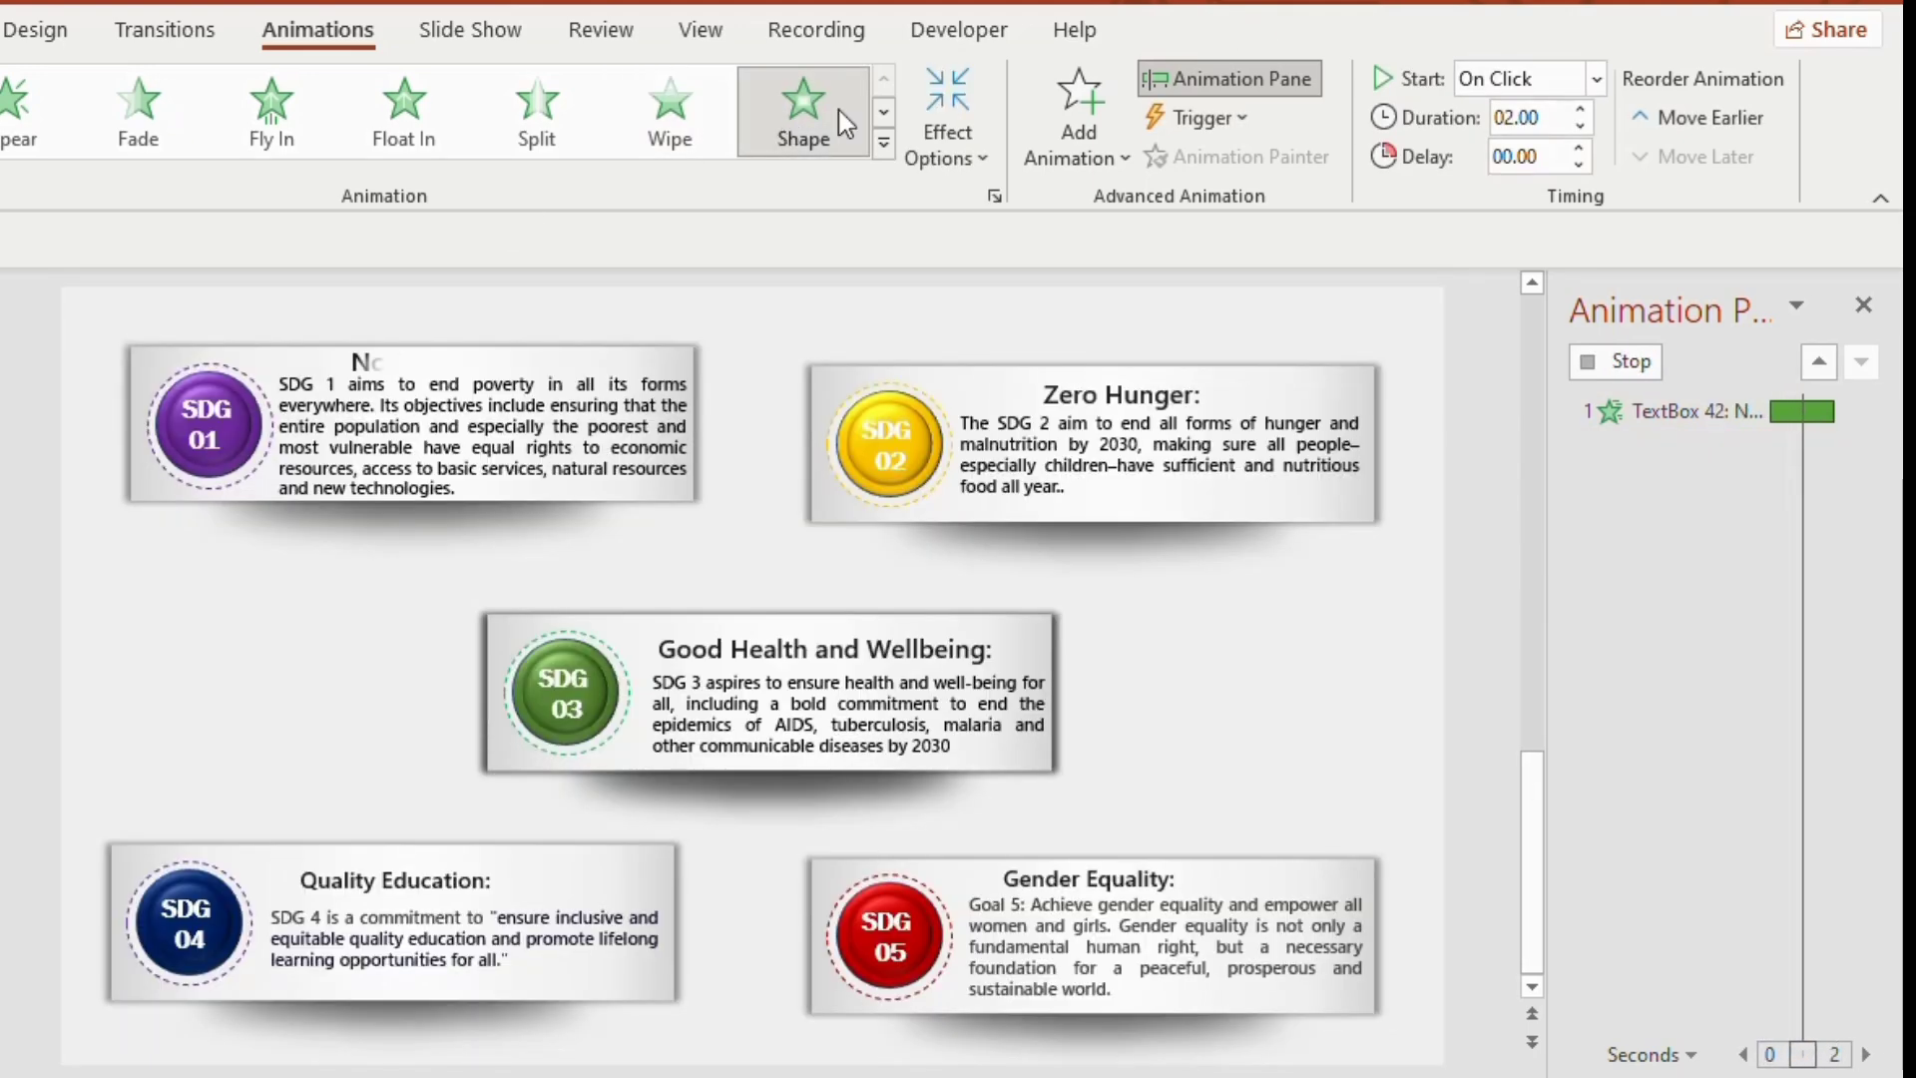
pyautogui.click(955, 157)
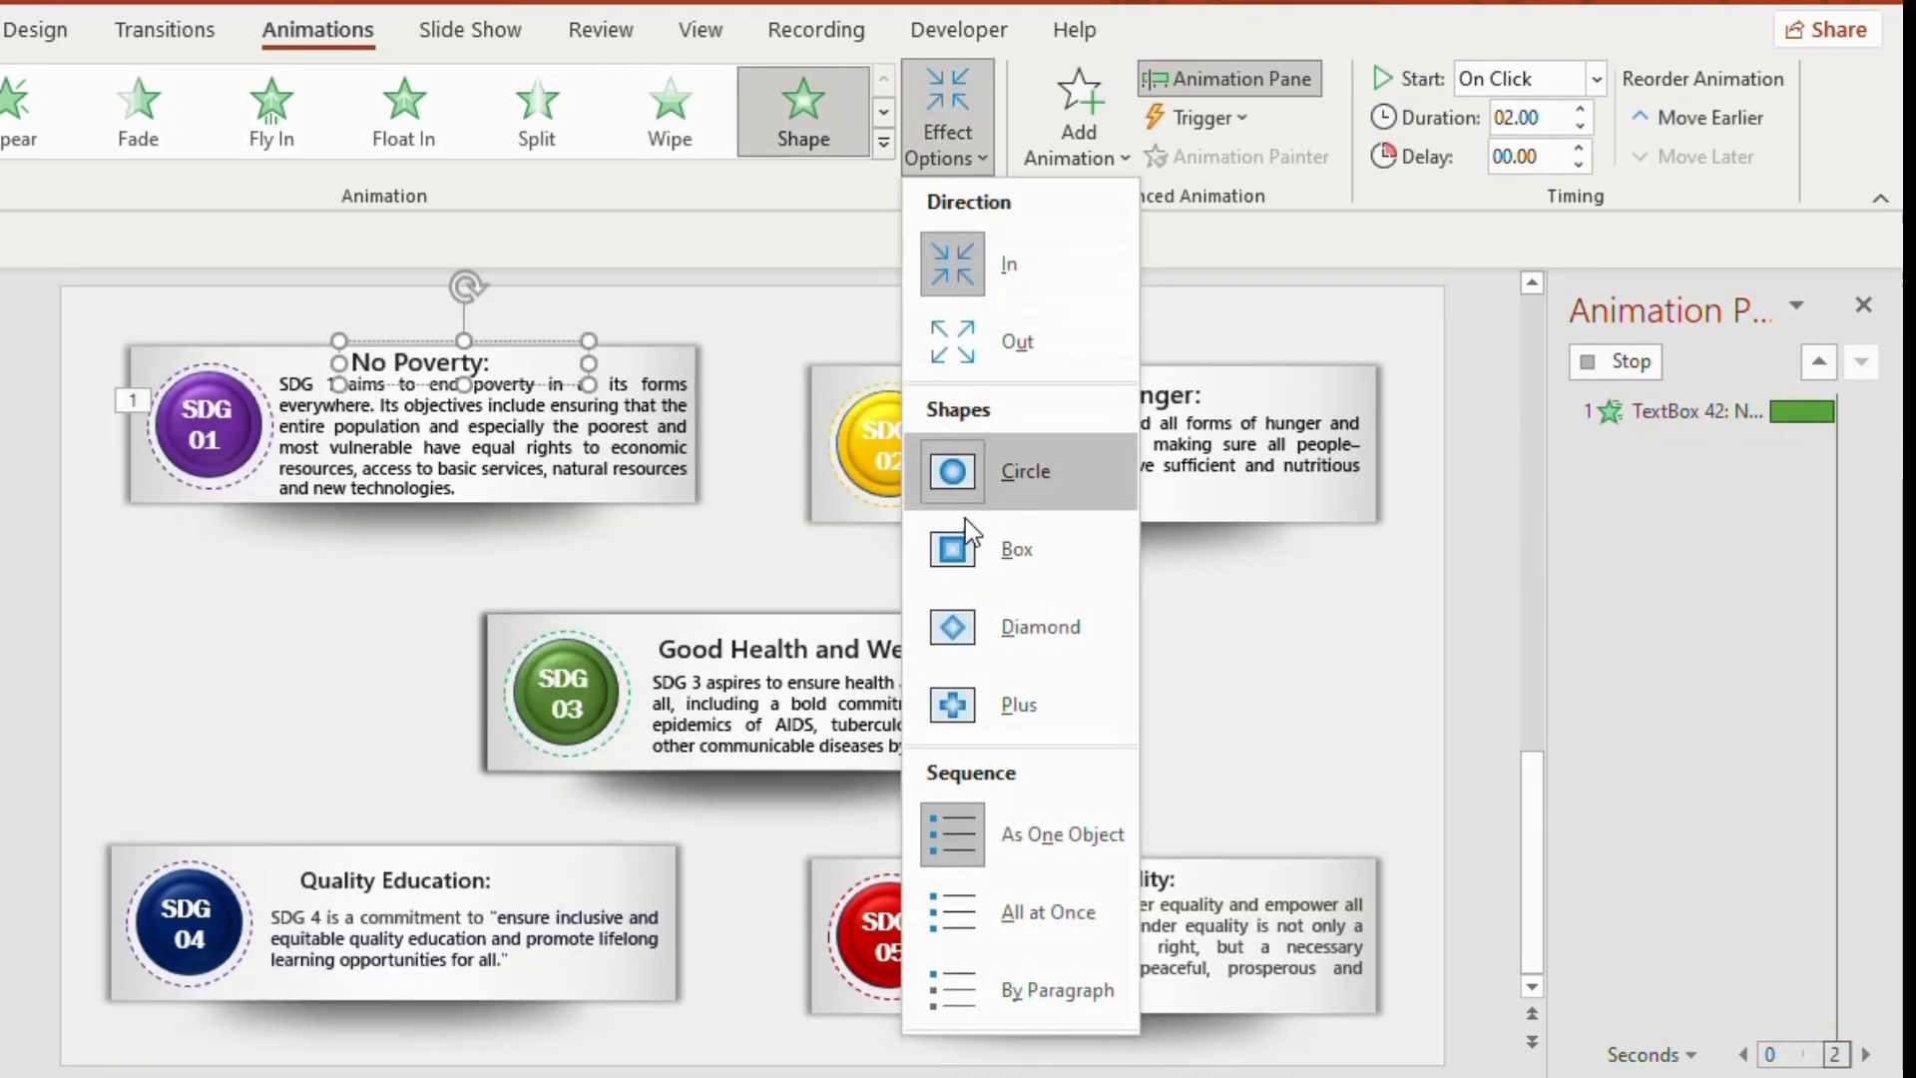
pyautogui.click(996, 626)
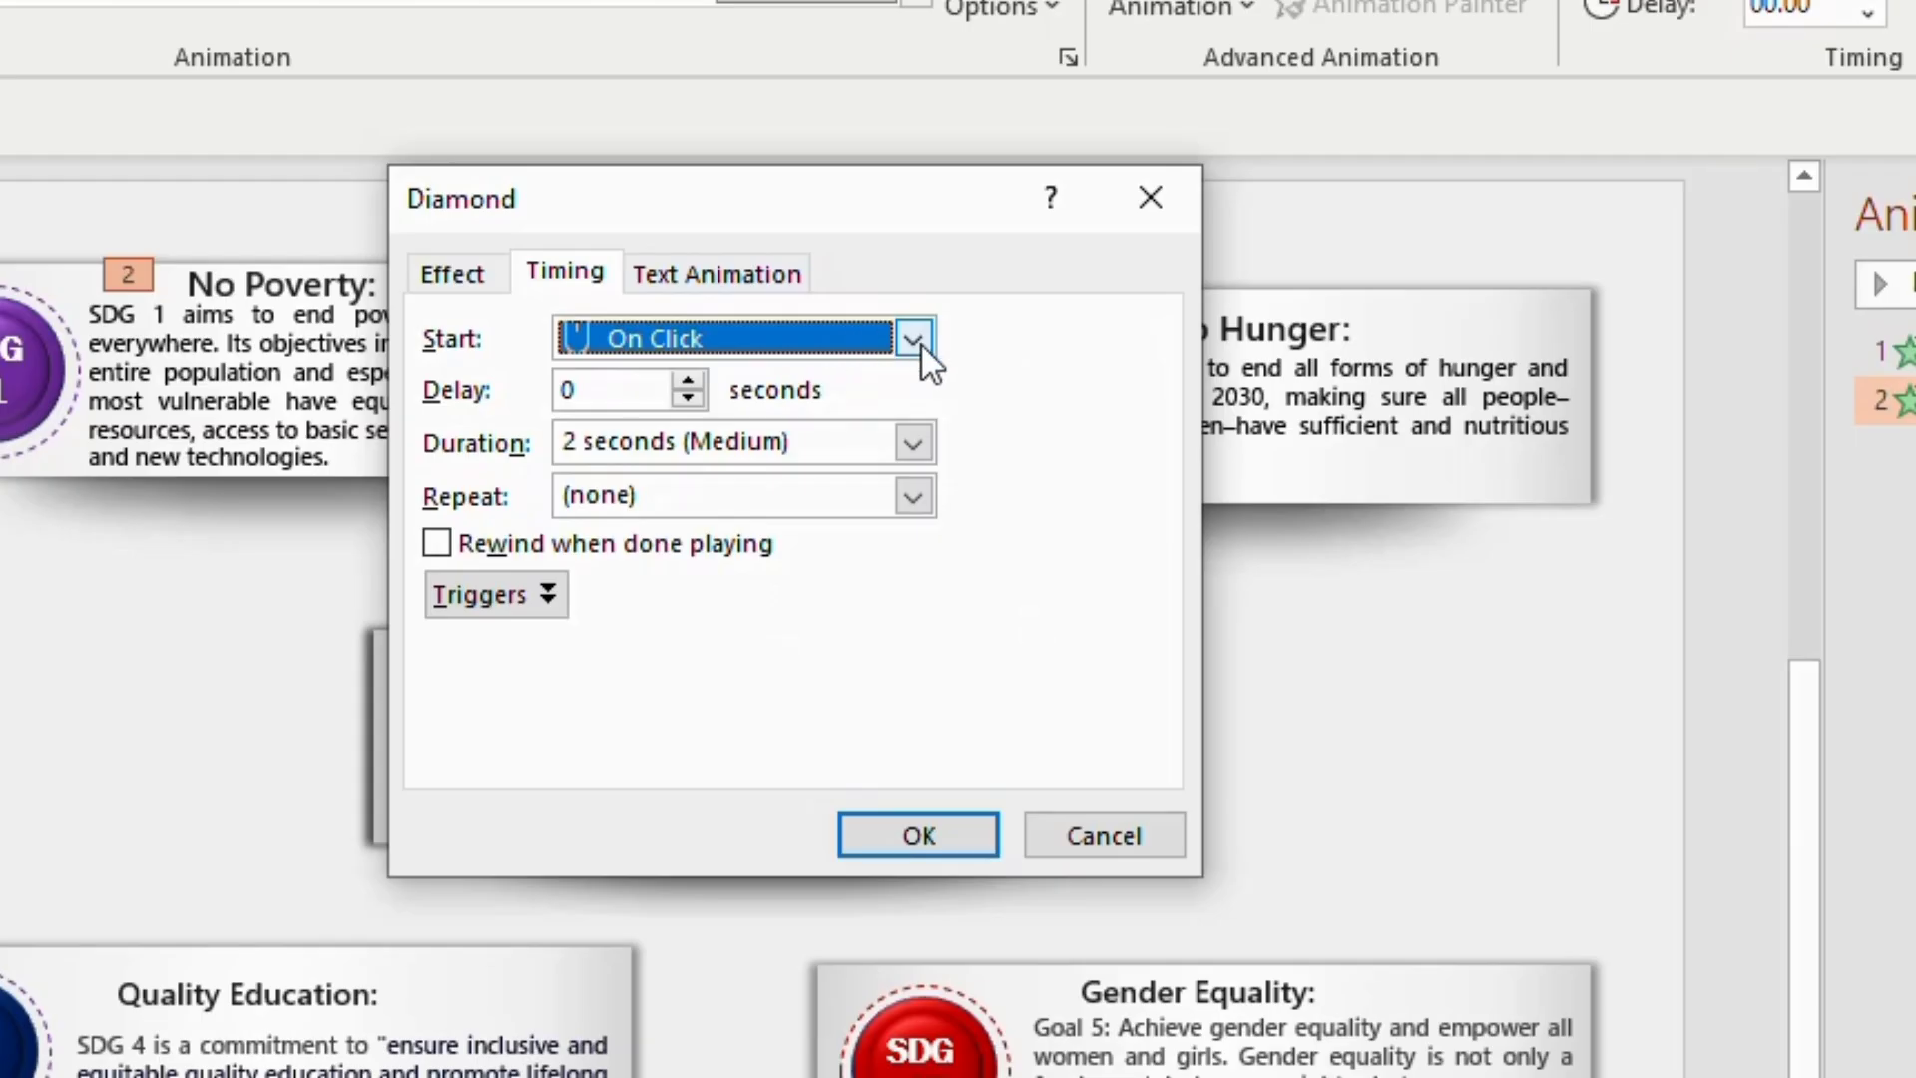
pyautogui.click(920, 349)
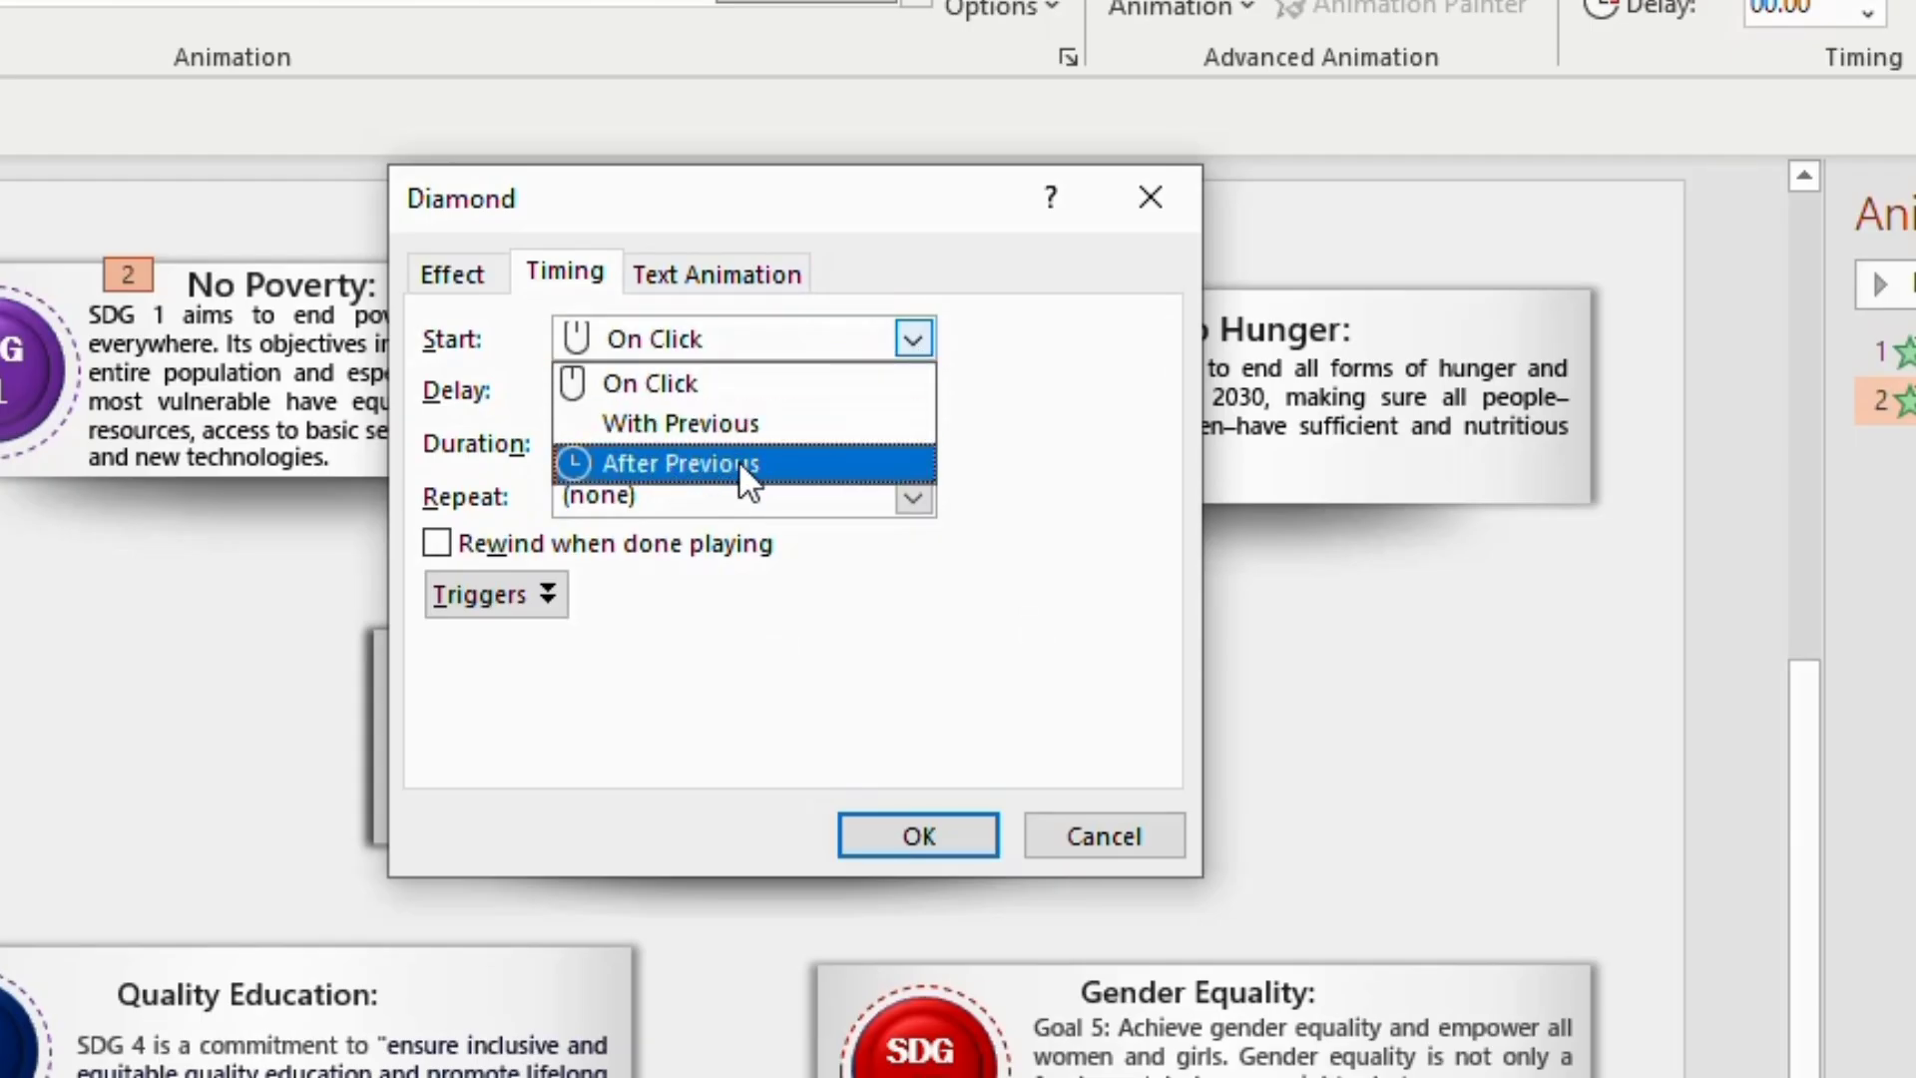
pyautogui.click(740, 464)
pyautogui.click(687, 383)
pyautogui.click(687, 382)
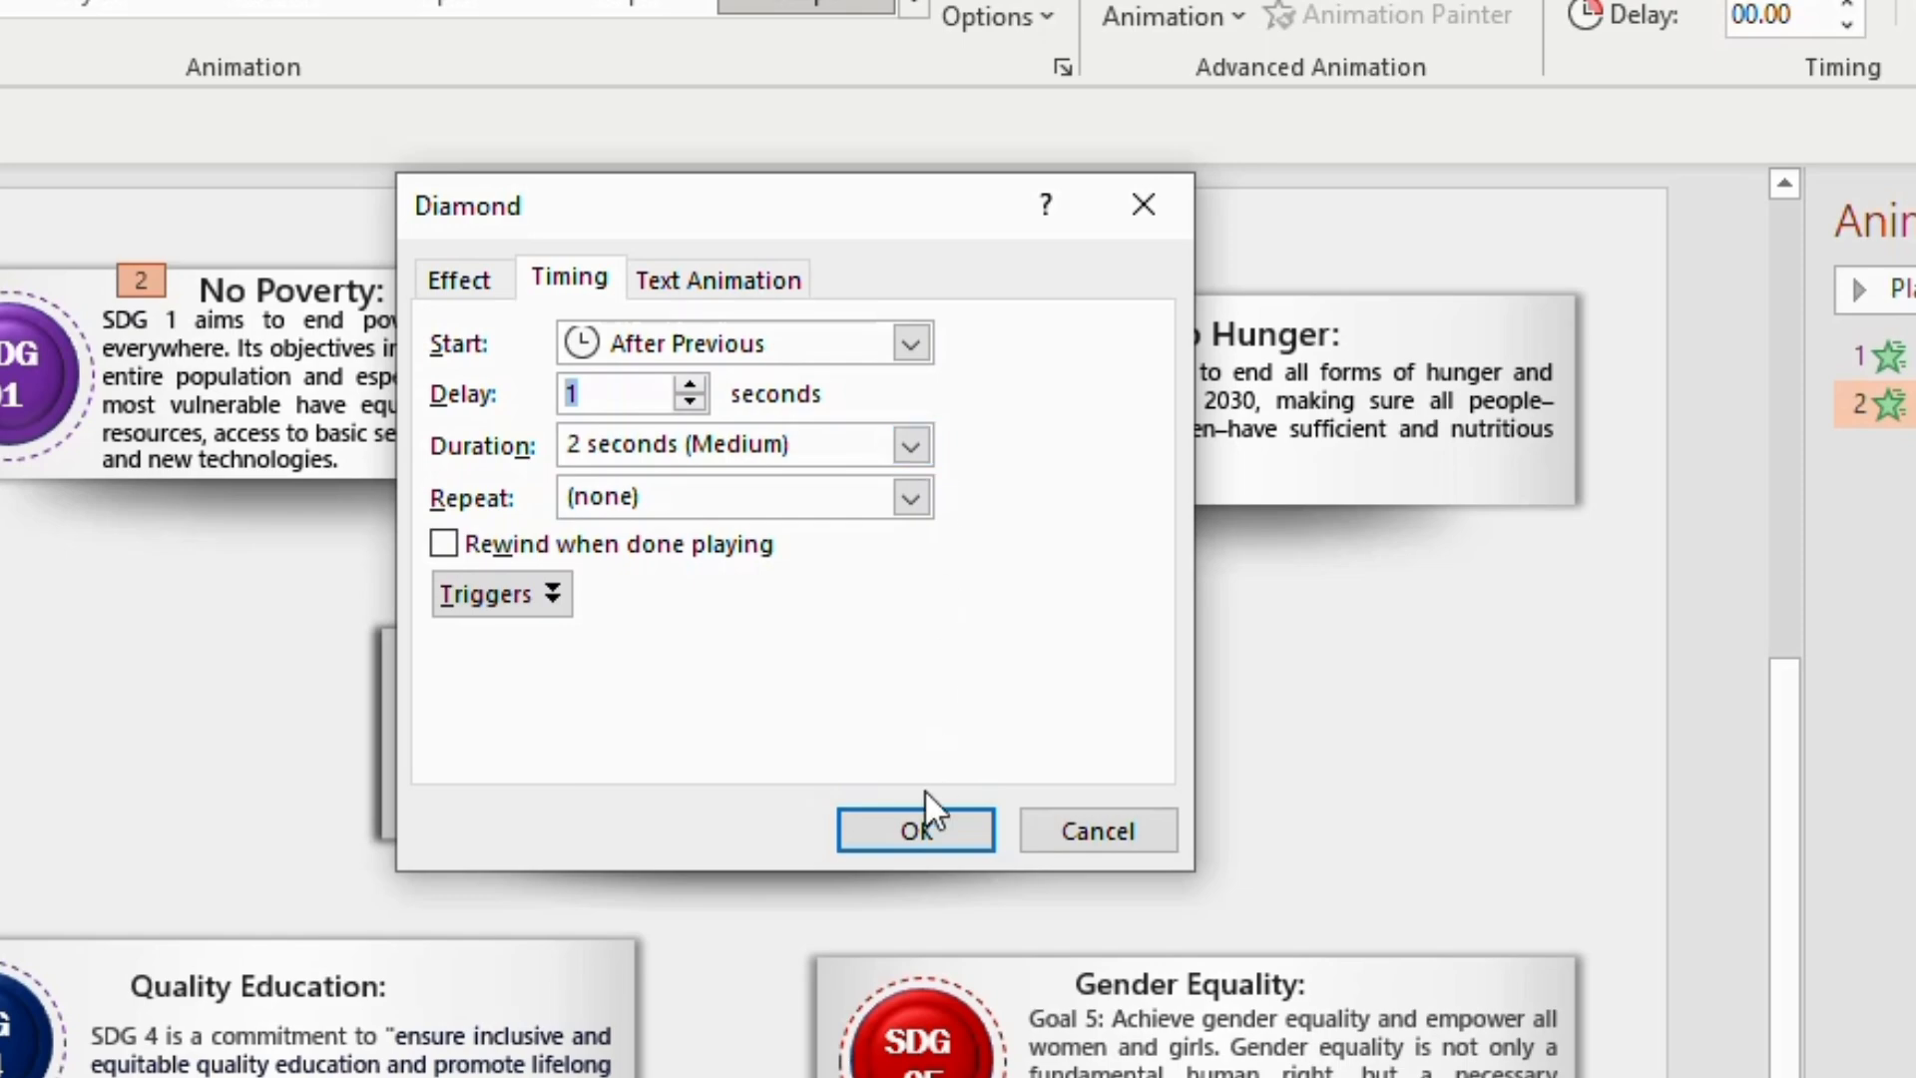
pyautogui.click(920, 824)
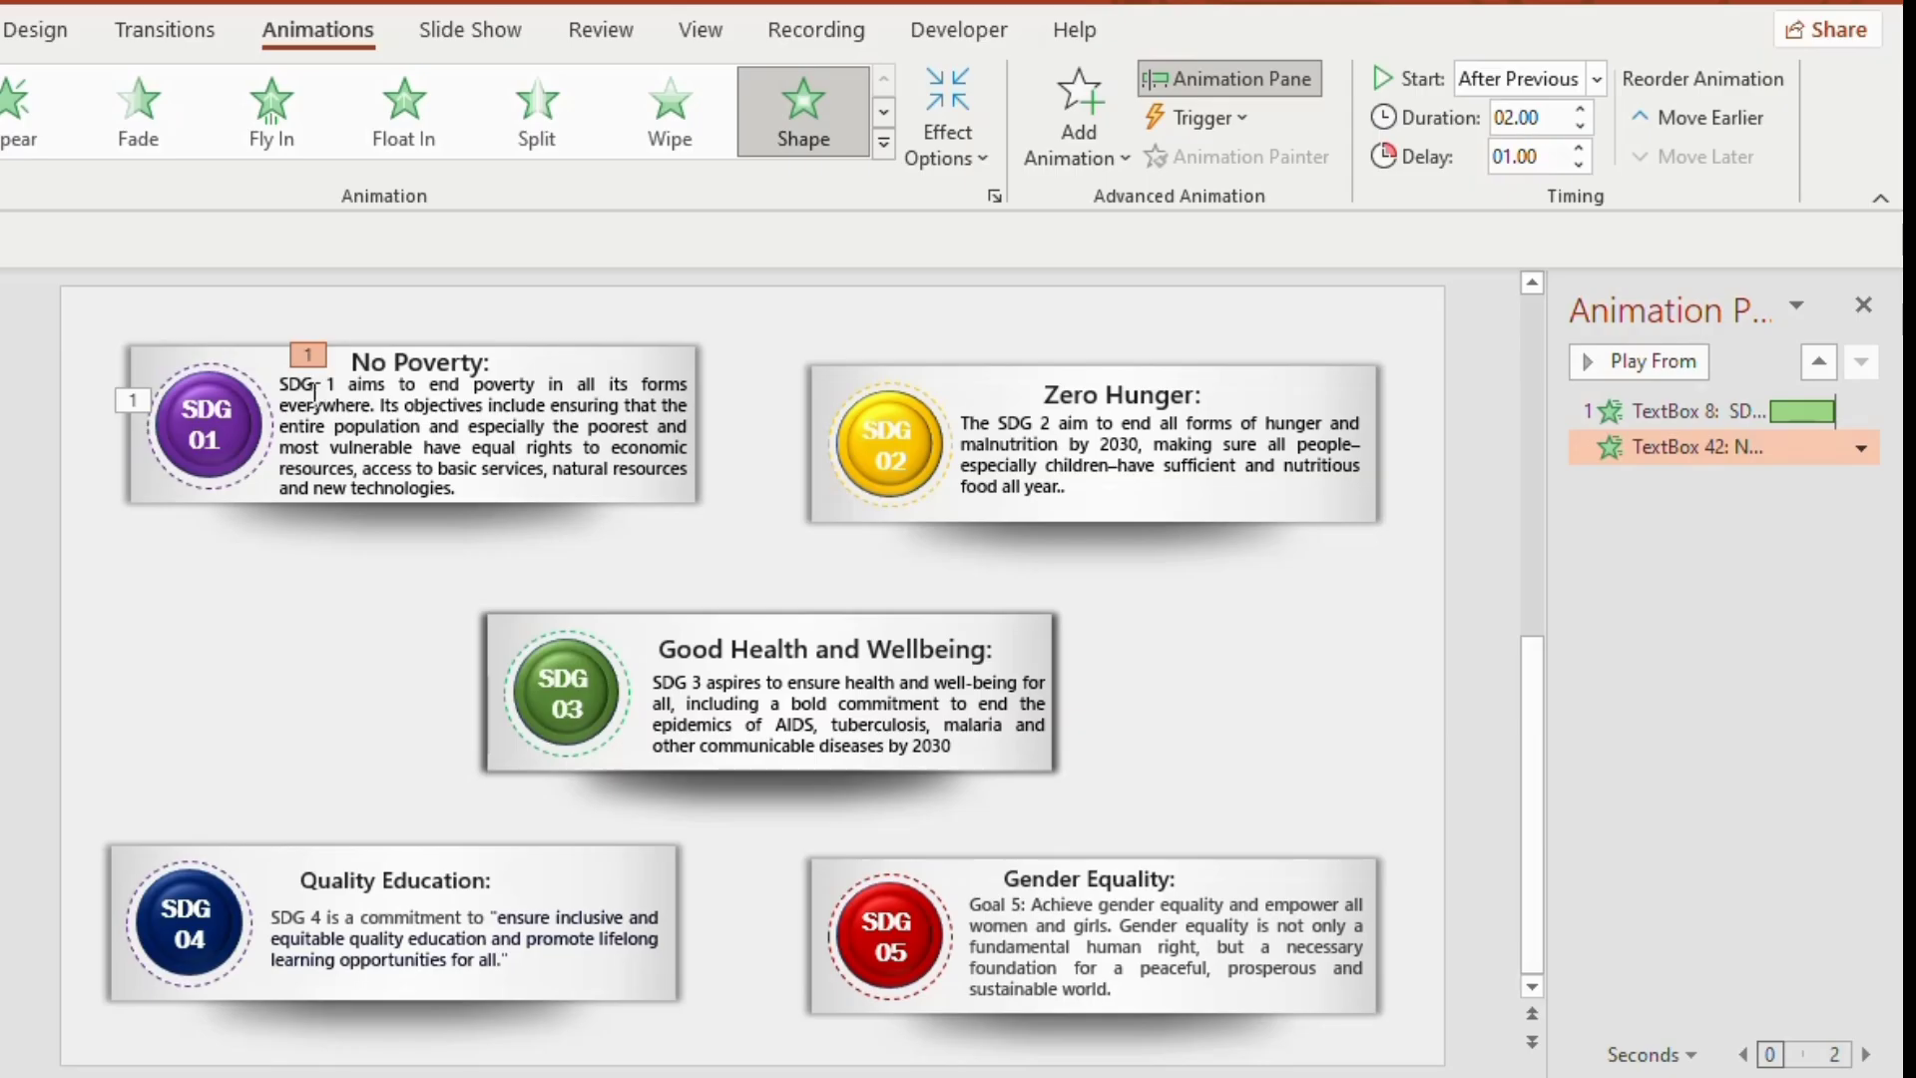
# - Give the No Poverty paragraph a shape entrance, With Previous, delayed 1 second
pyautogui.click(315, 392)
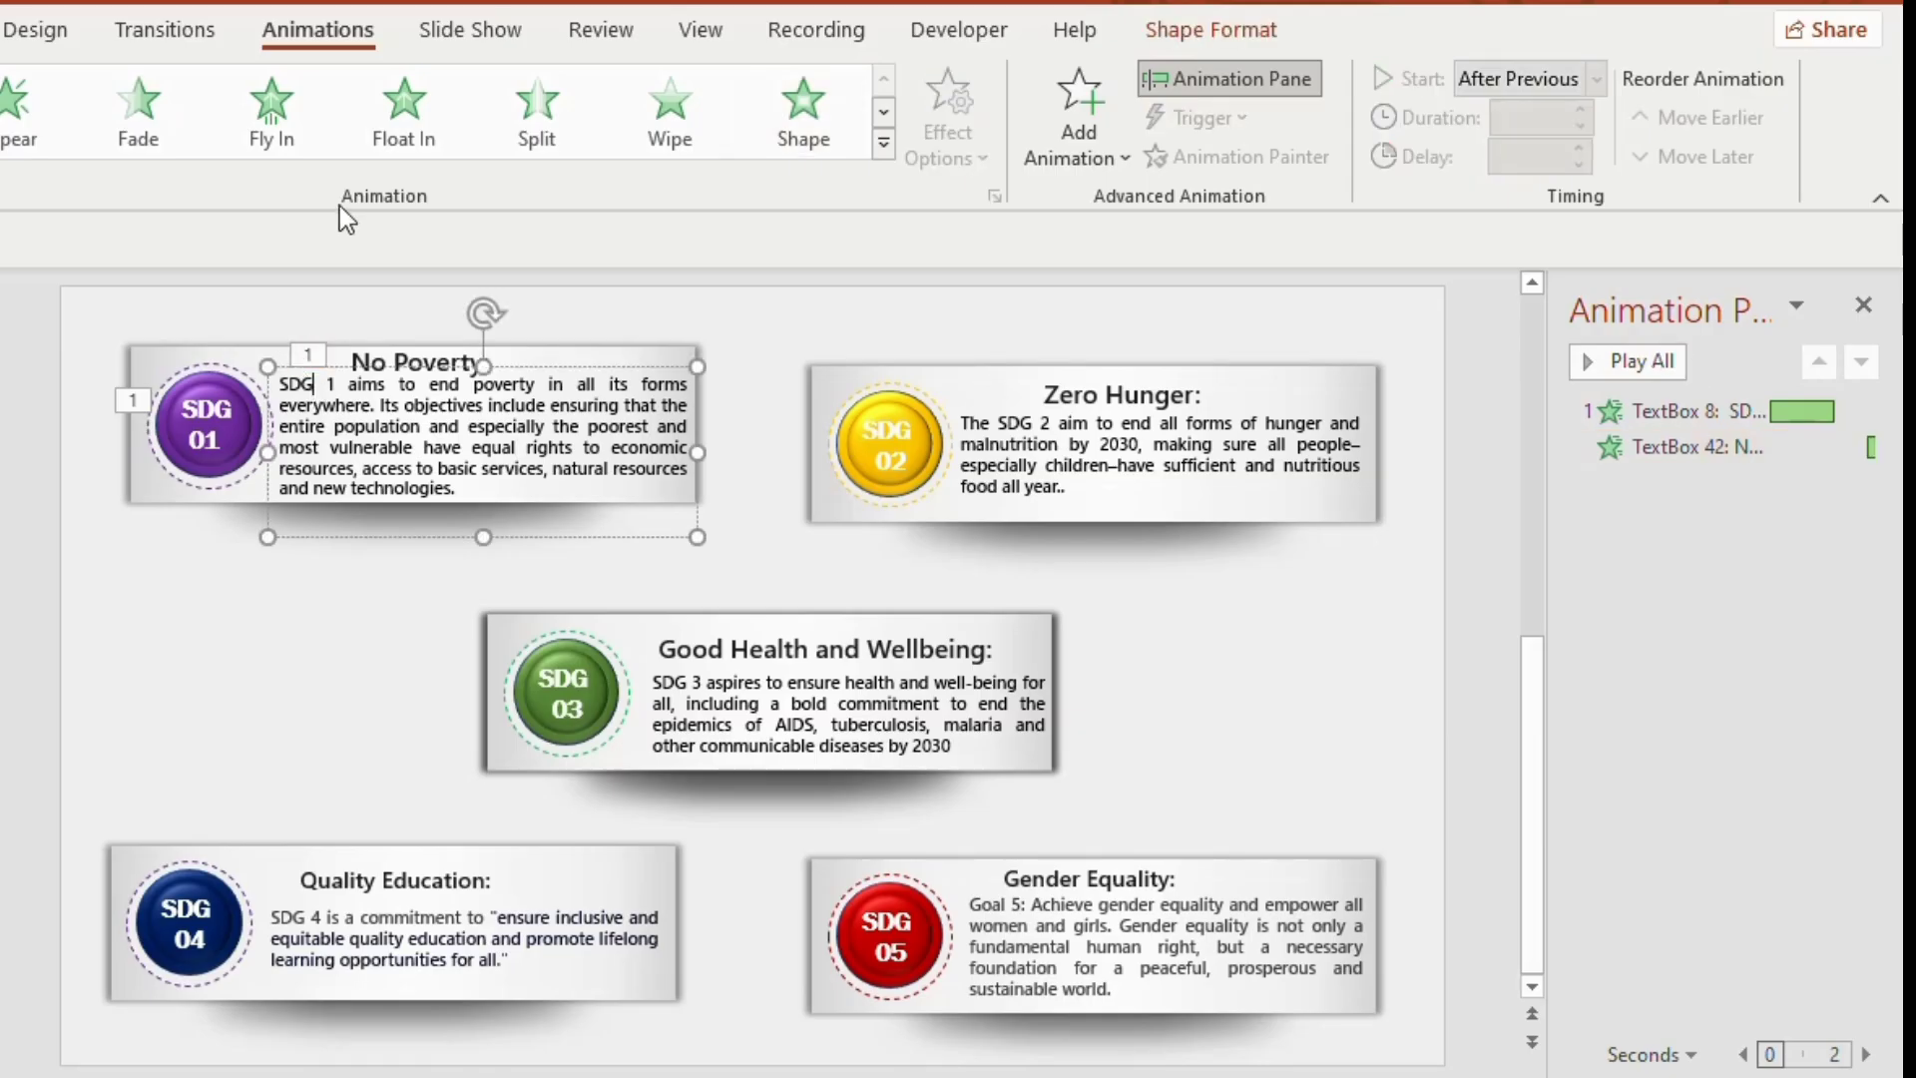
pyautogui.click(796, 112)
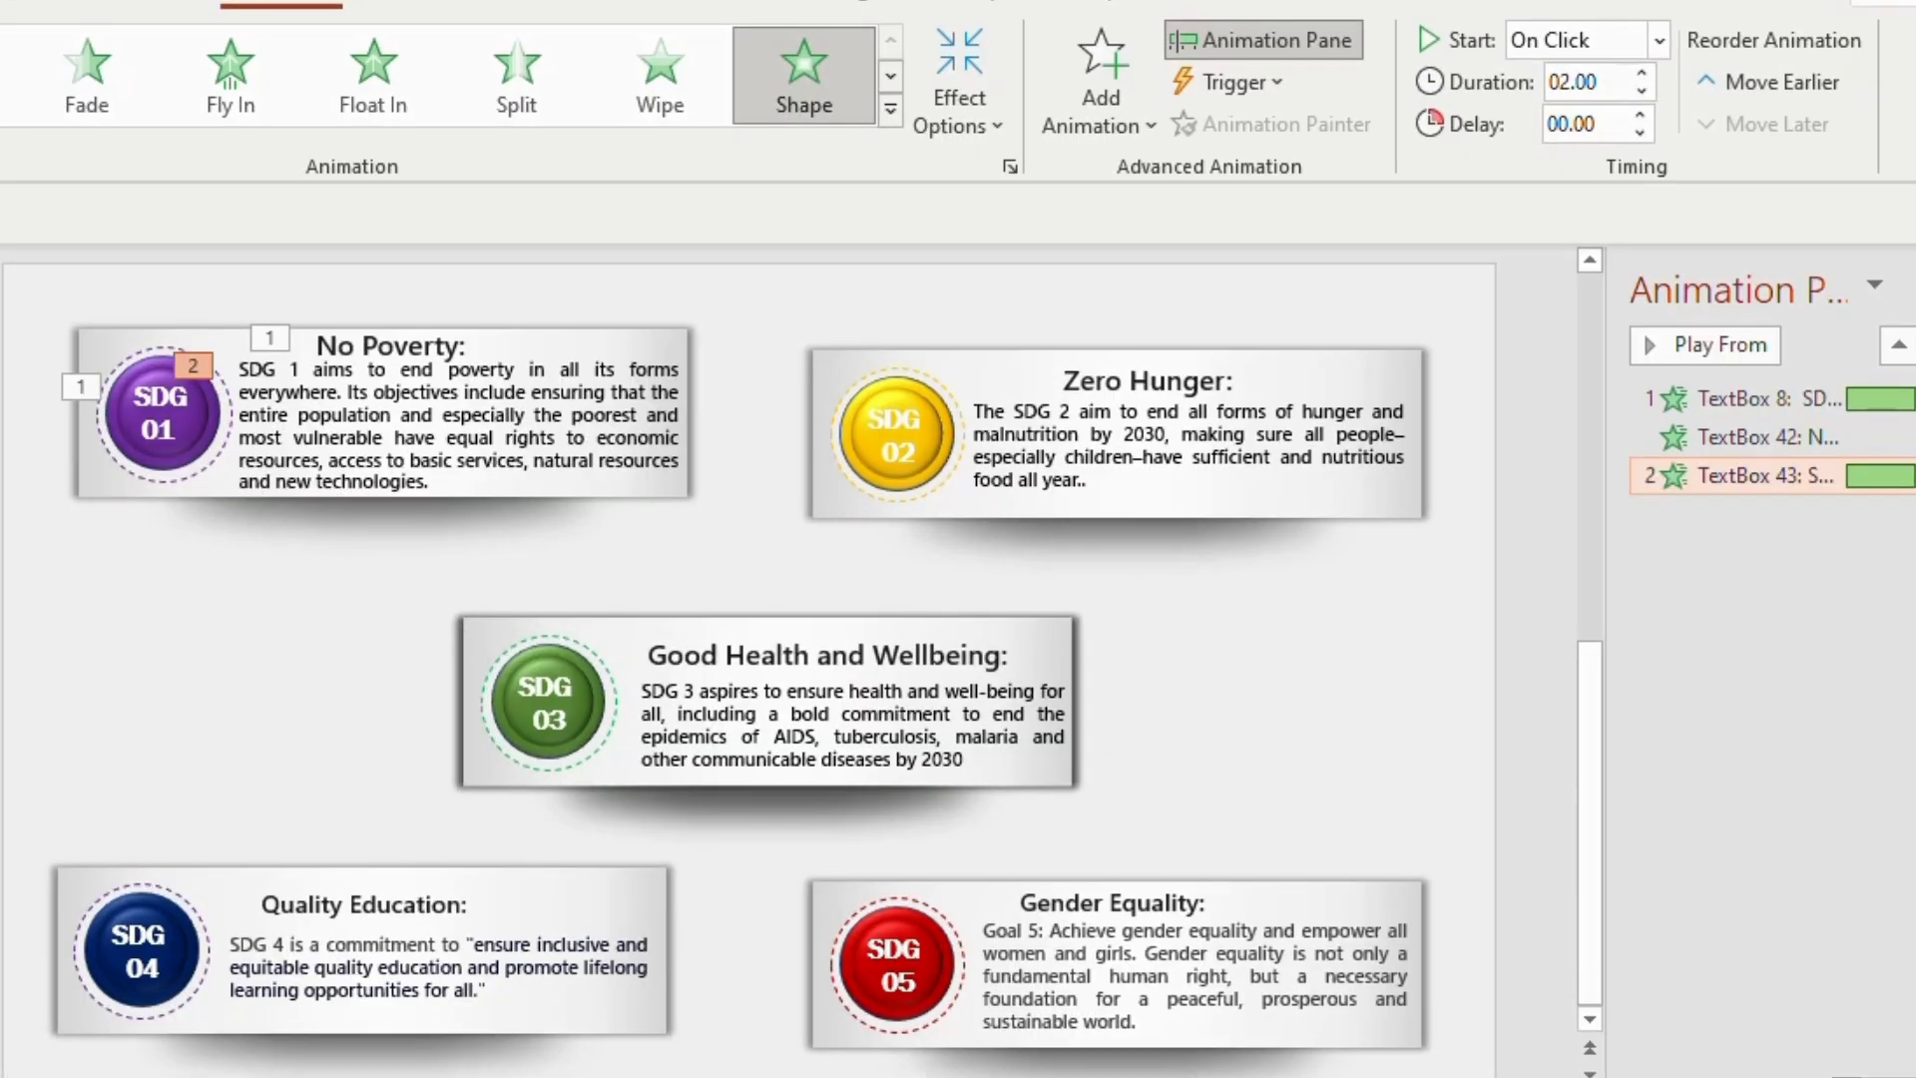
pyautogui.click(1865, 483)
pyautogui.click(1693, 637)
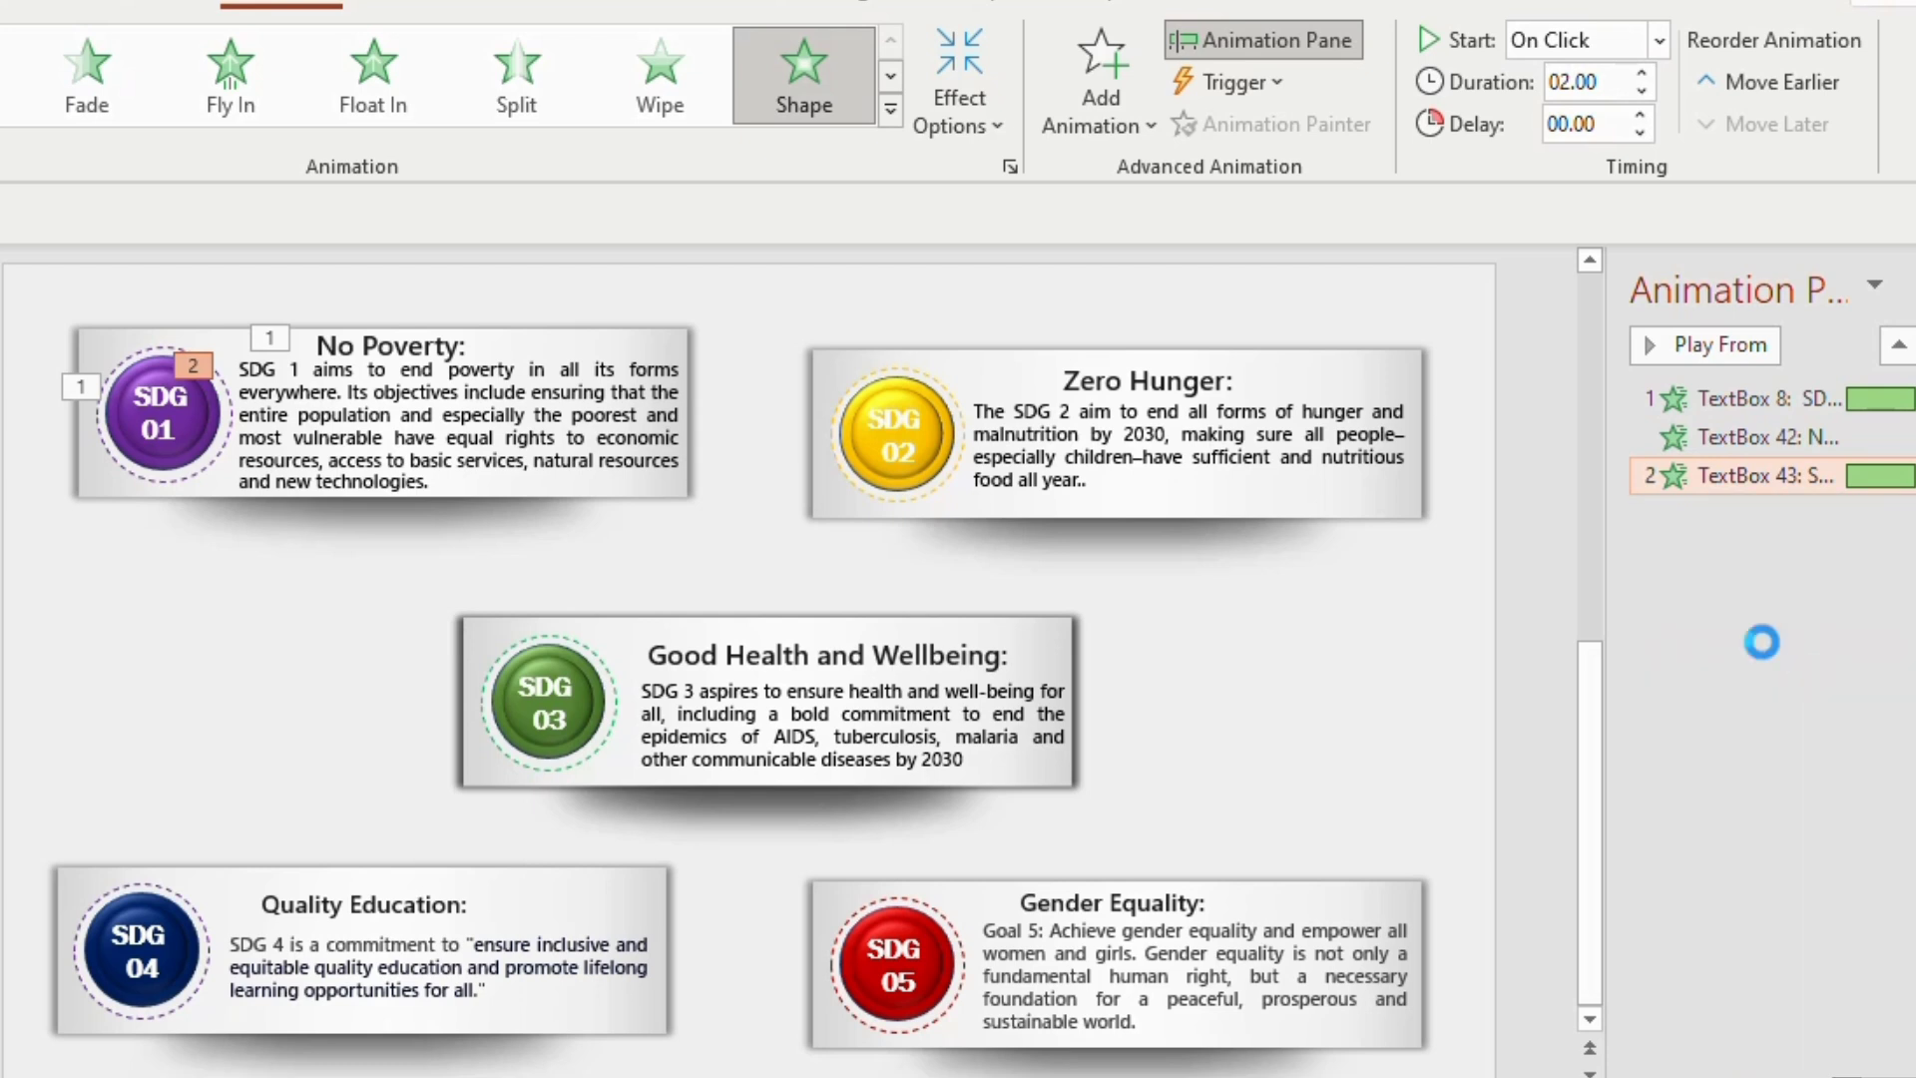
pyautogui.click(616, 337)
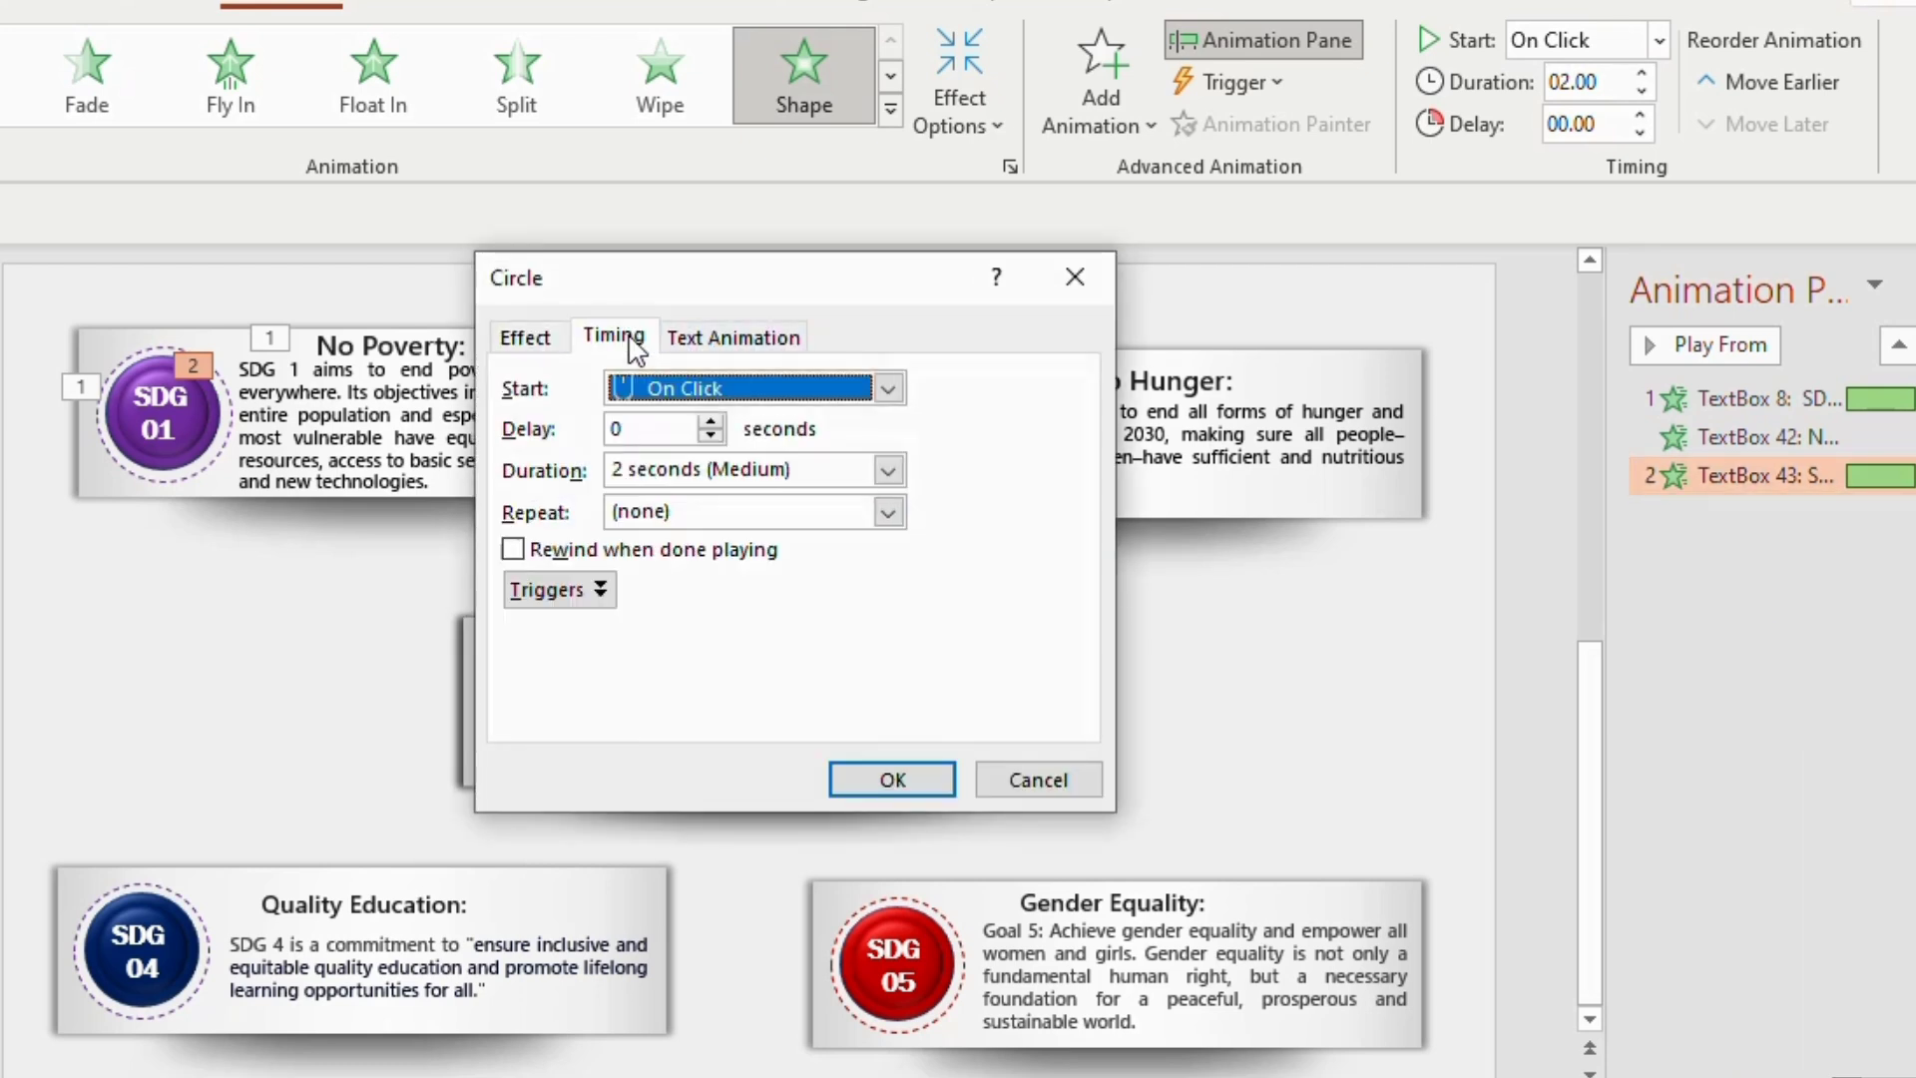
pyautogui.click(888, 390)
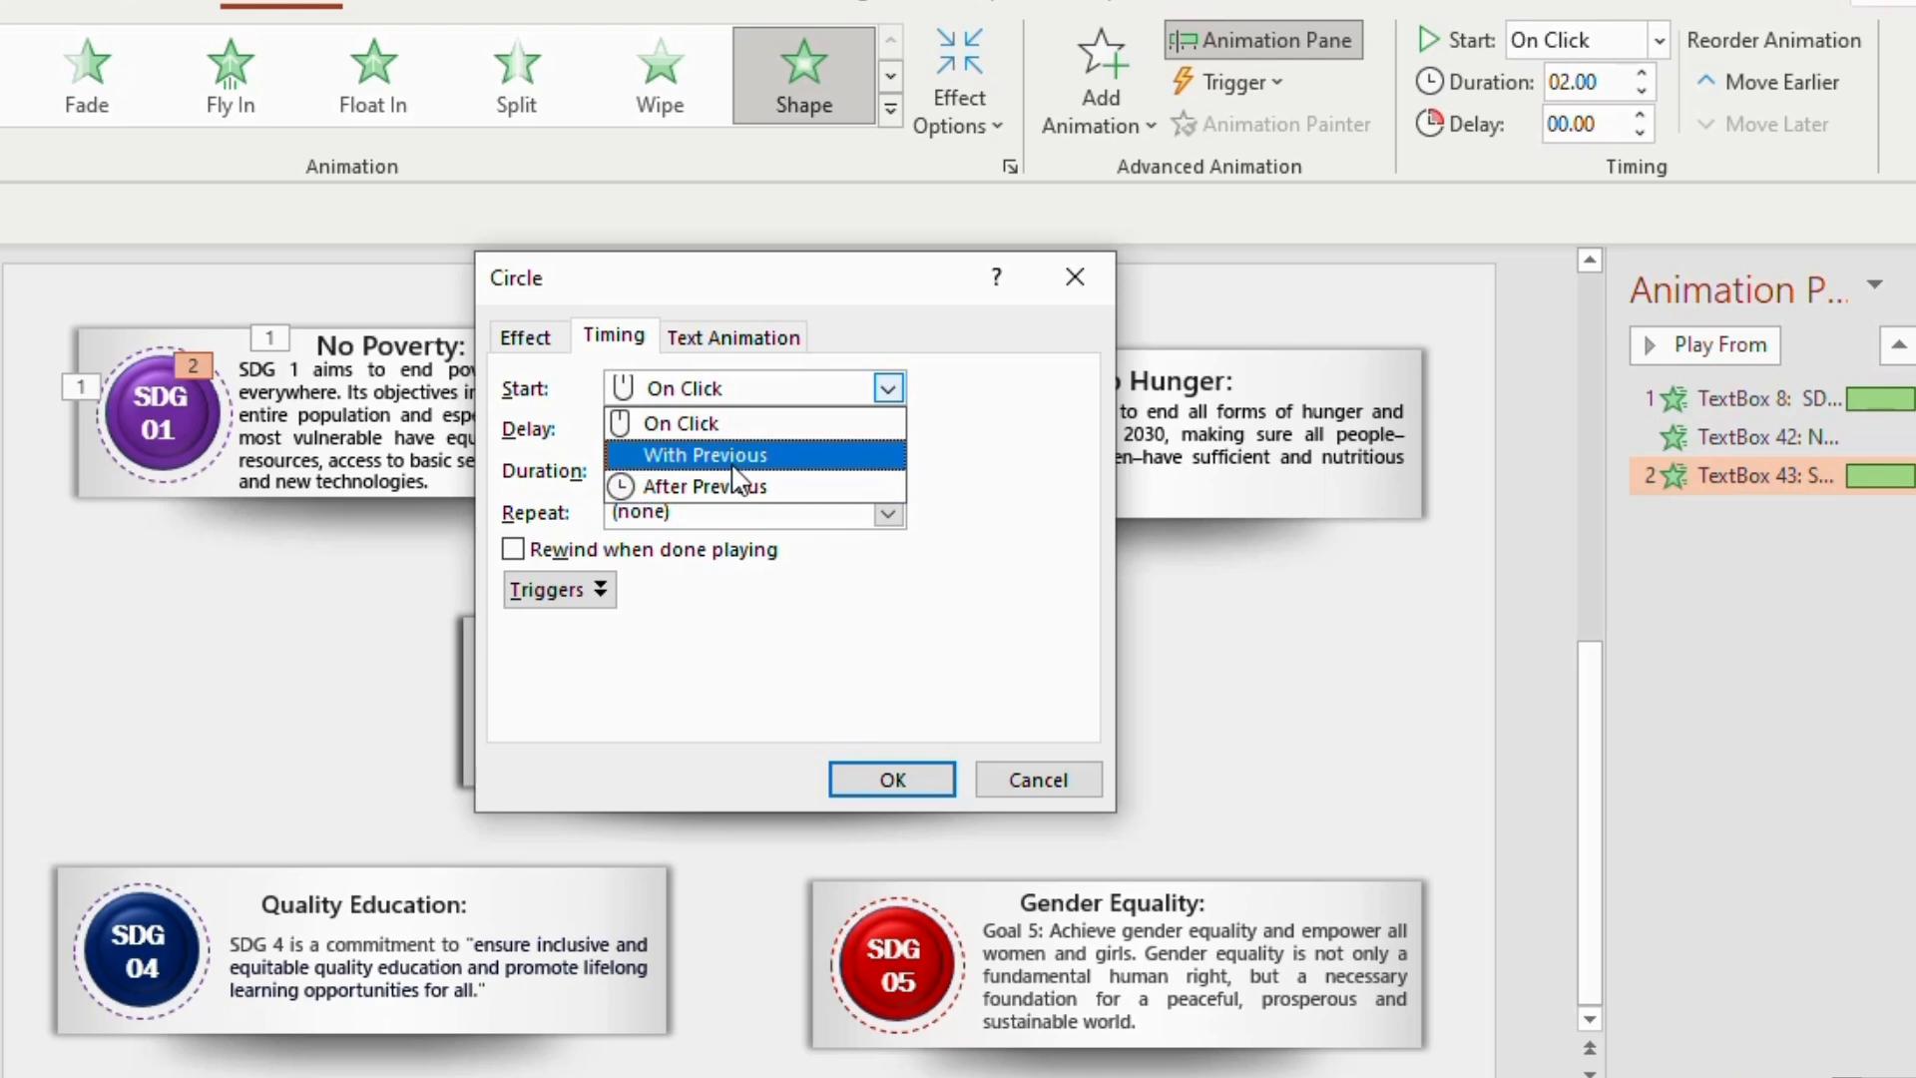
pyautogui.click(732, 459)
pyautogui.click(711, 421)
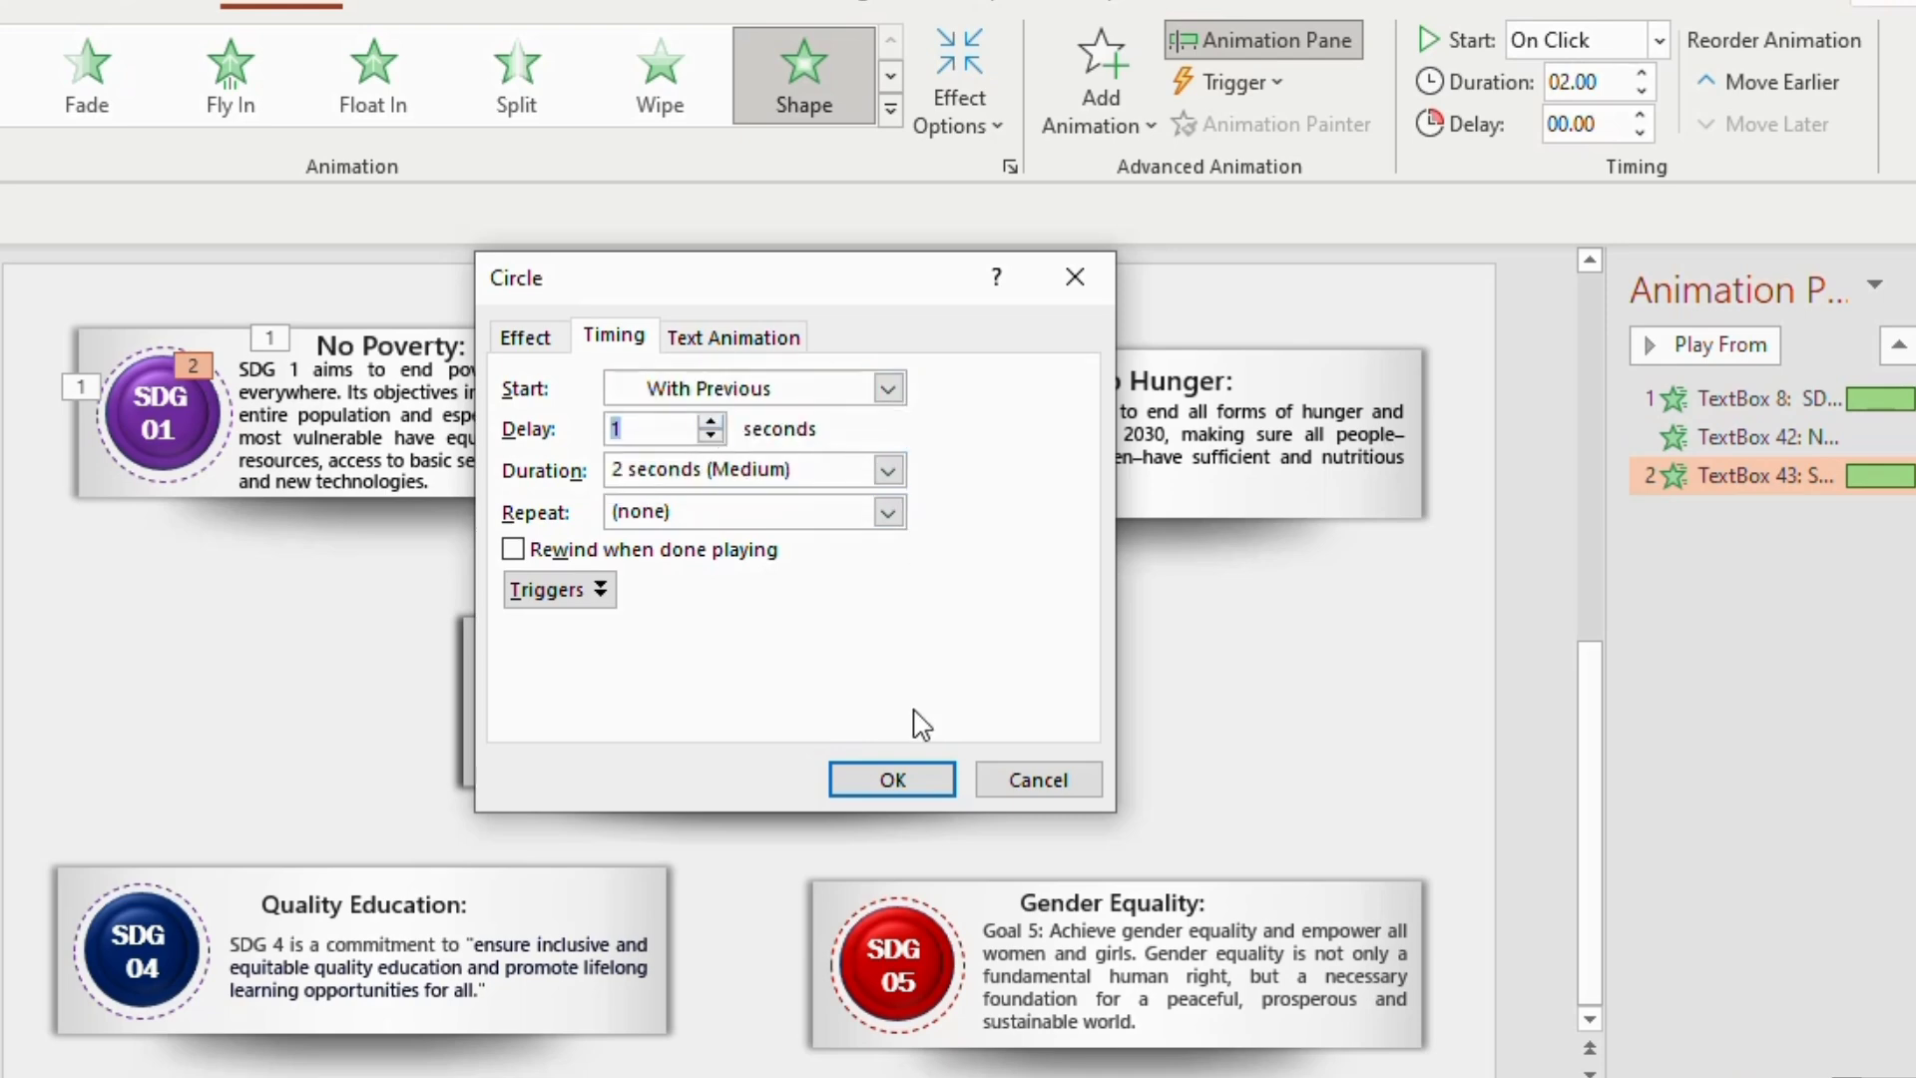
pyautogui.click(893, 779)
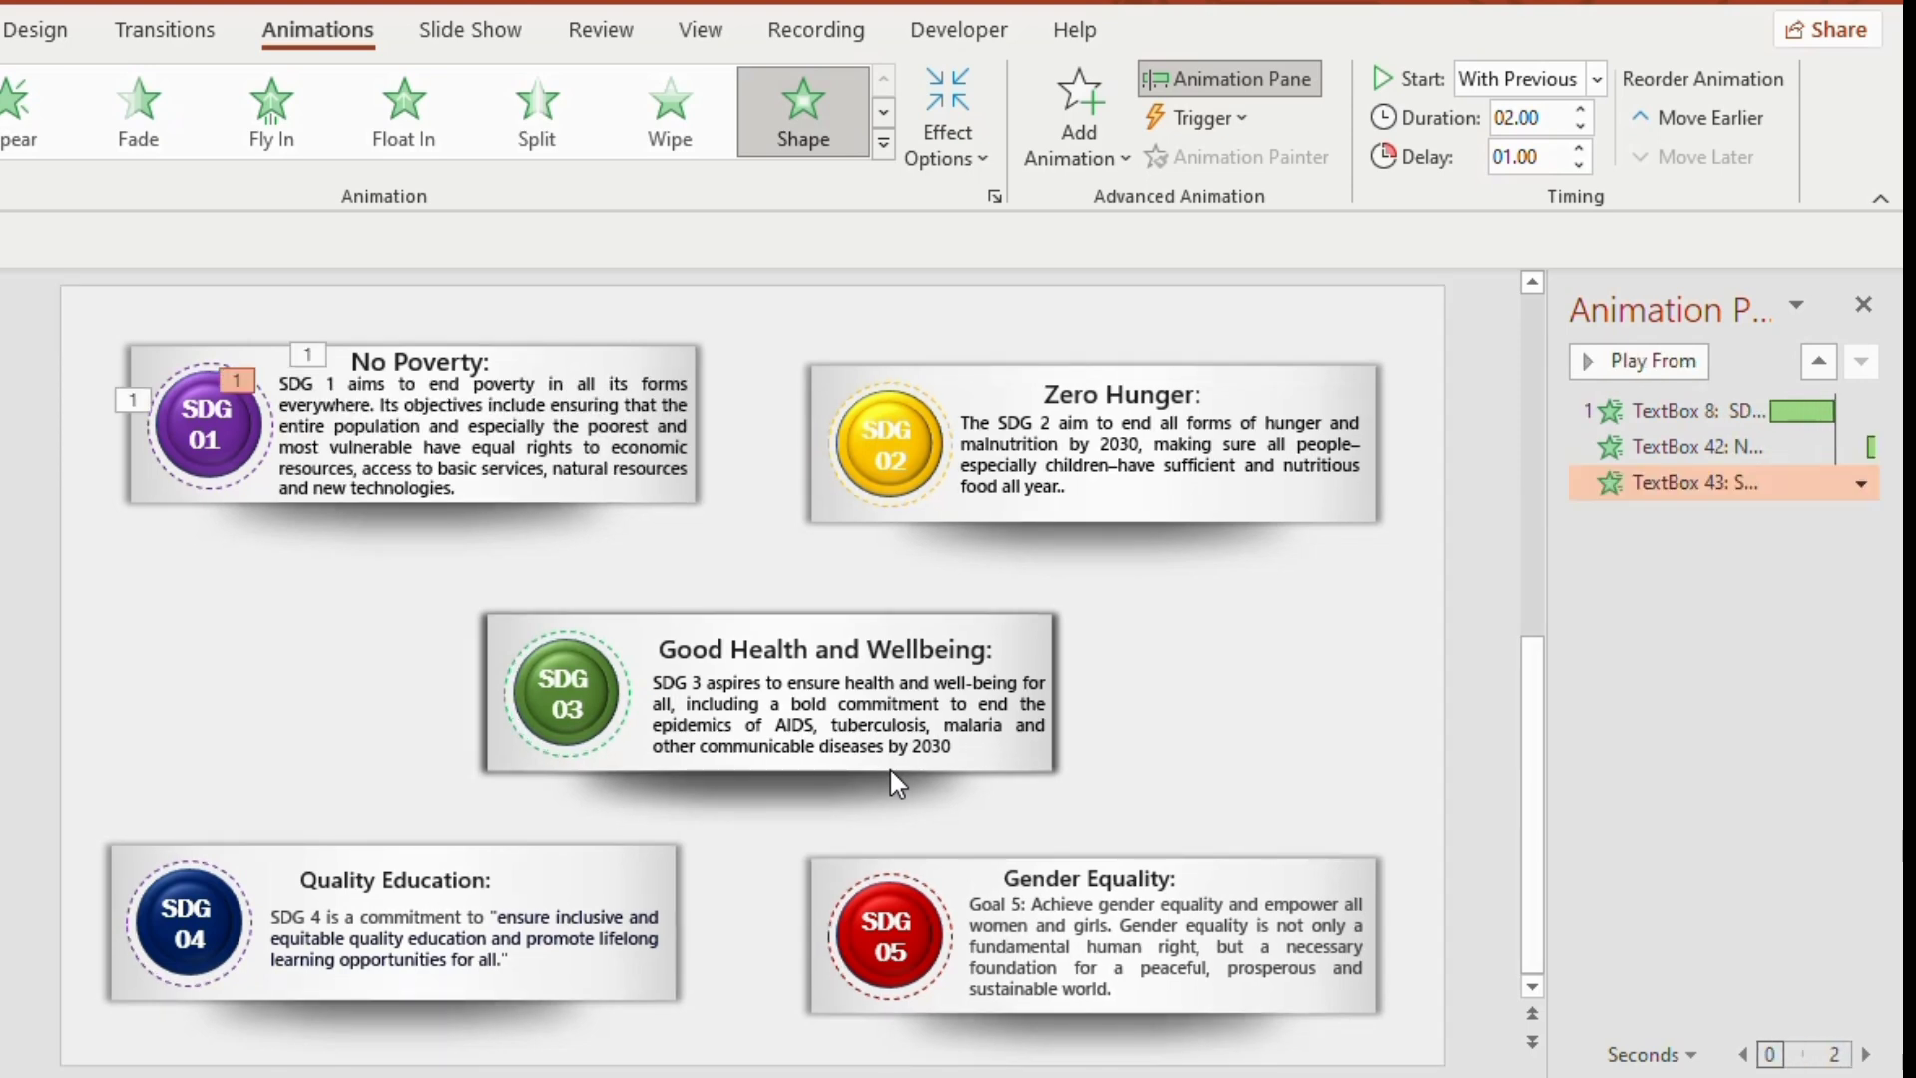
# - Copy the No Poverty button, title and paragraph animations onto the SDG 02 Zero Hunger banner
pyautogui.click(208, 389)
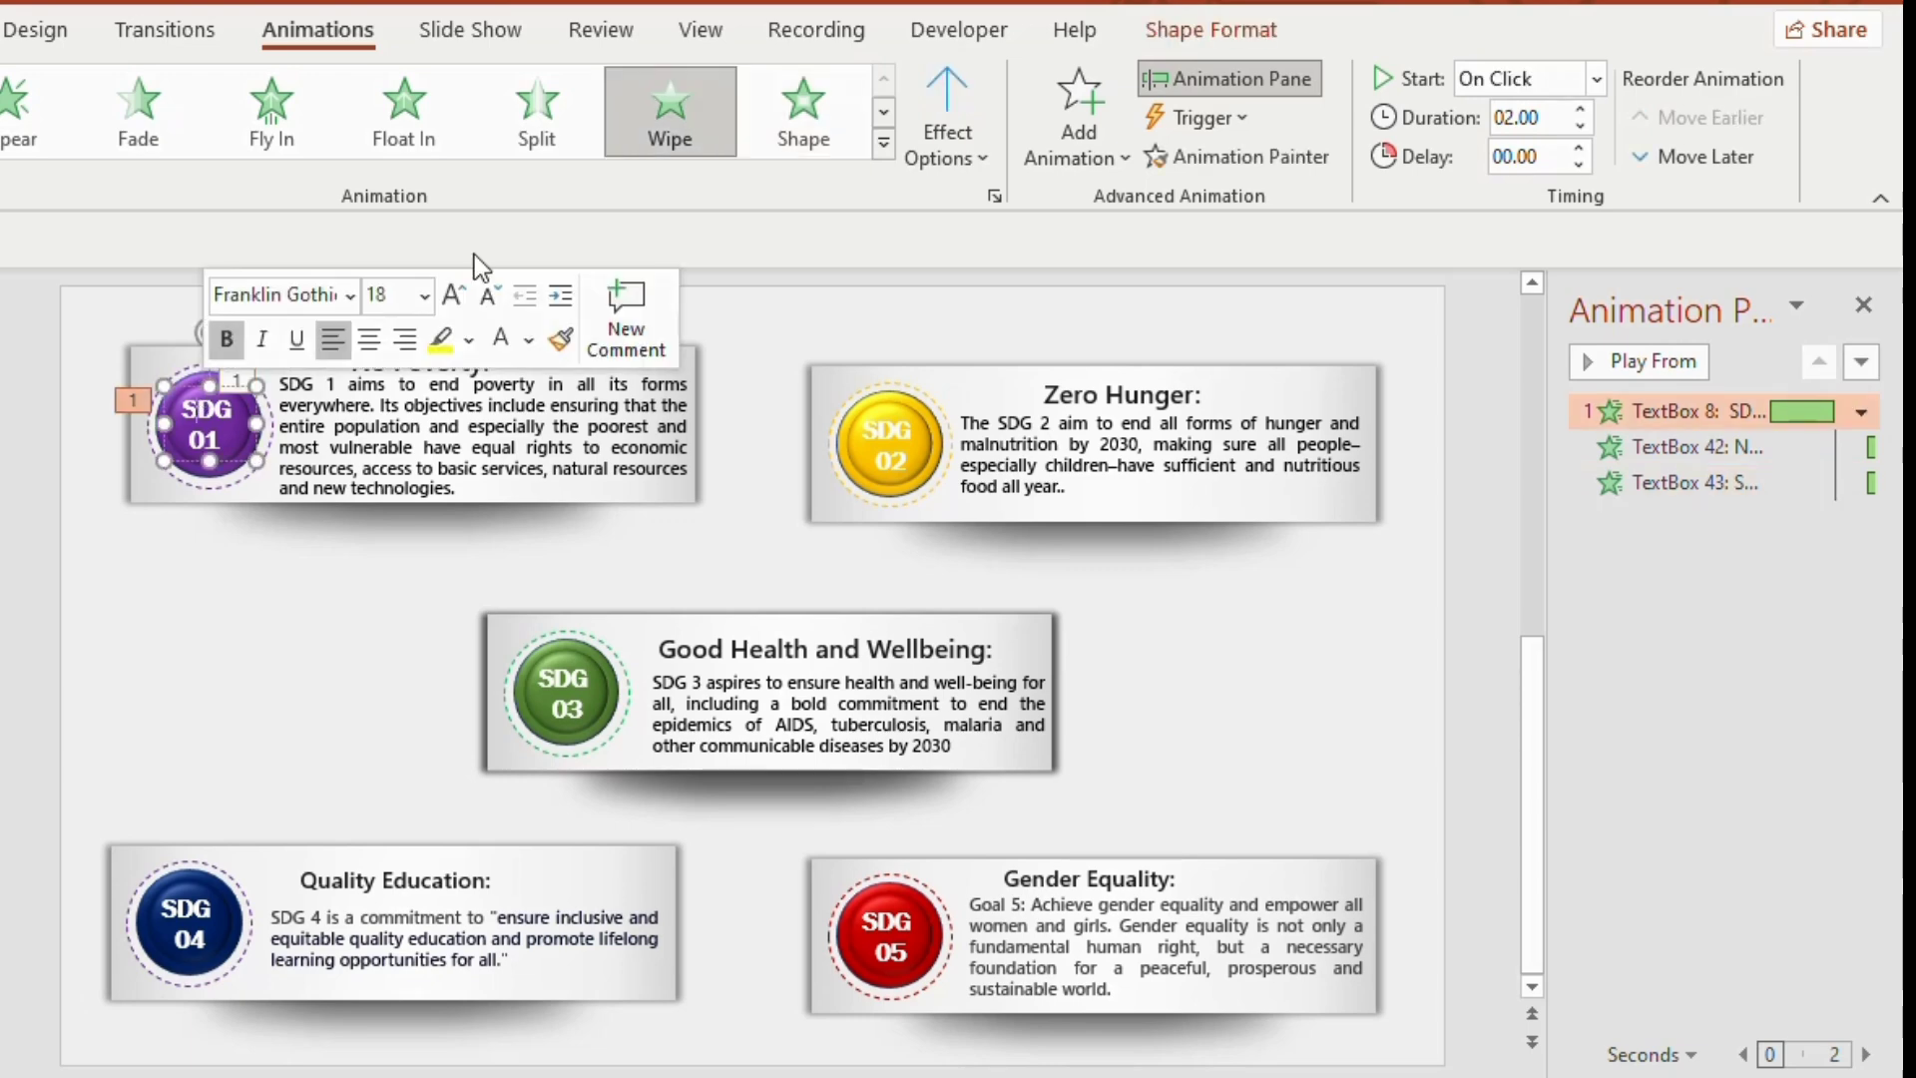
pyautogui.click(1206, 157)
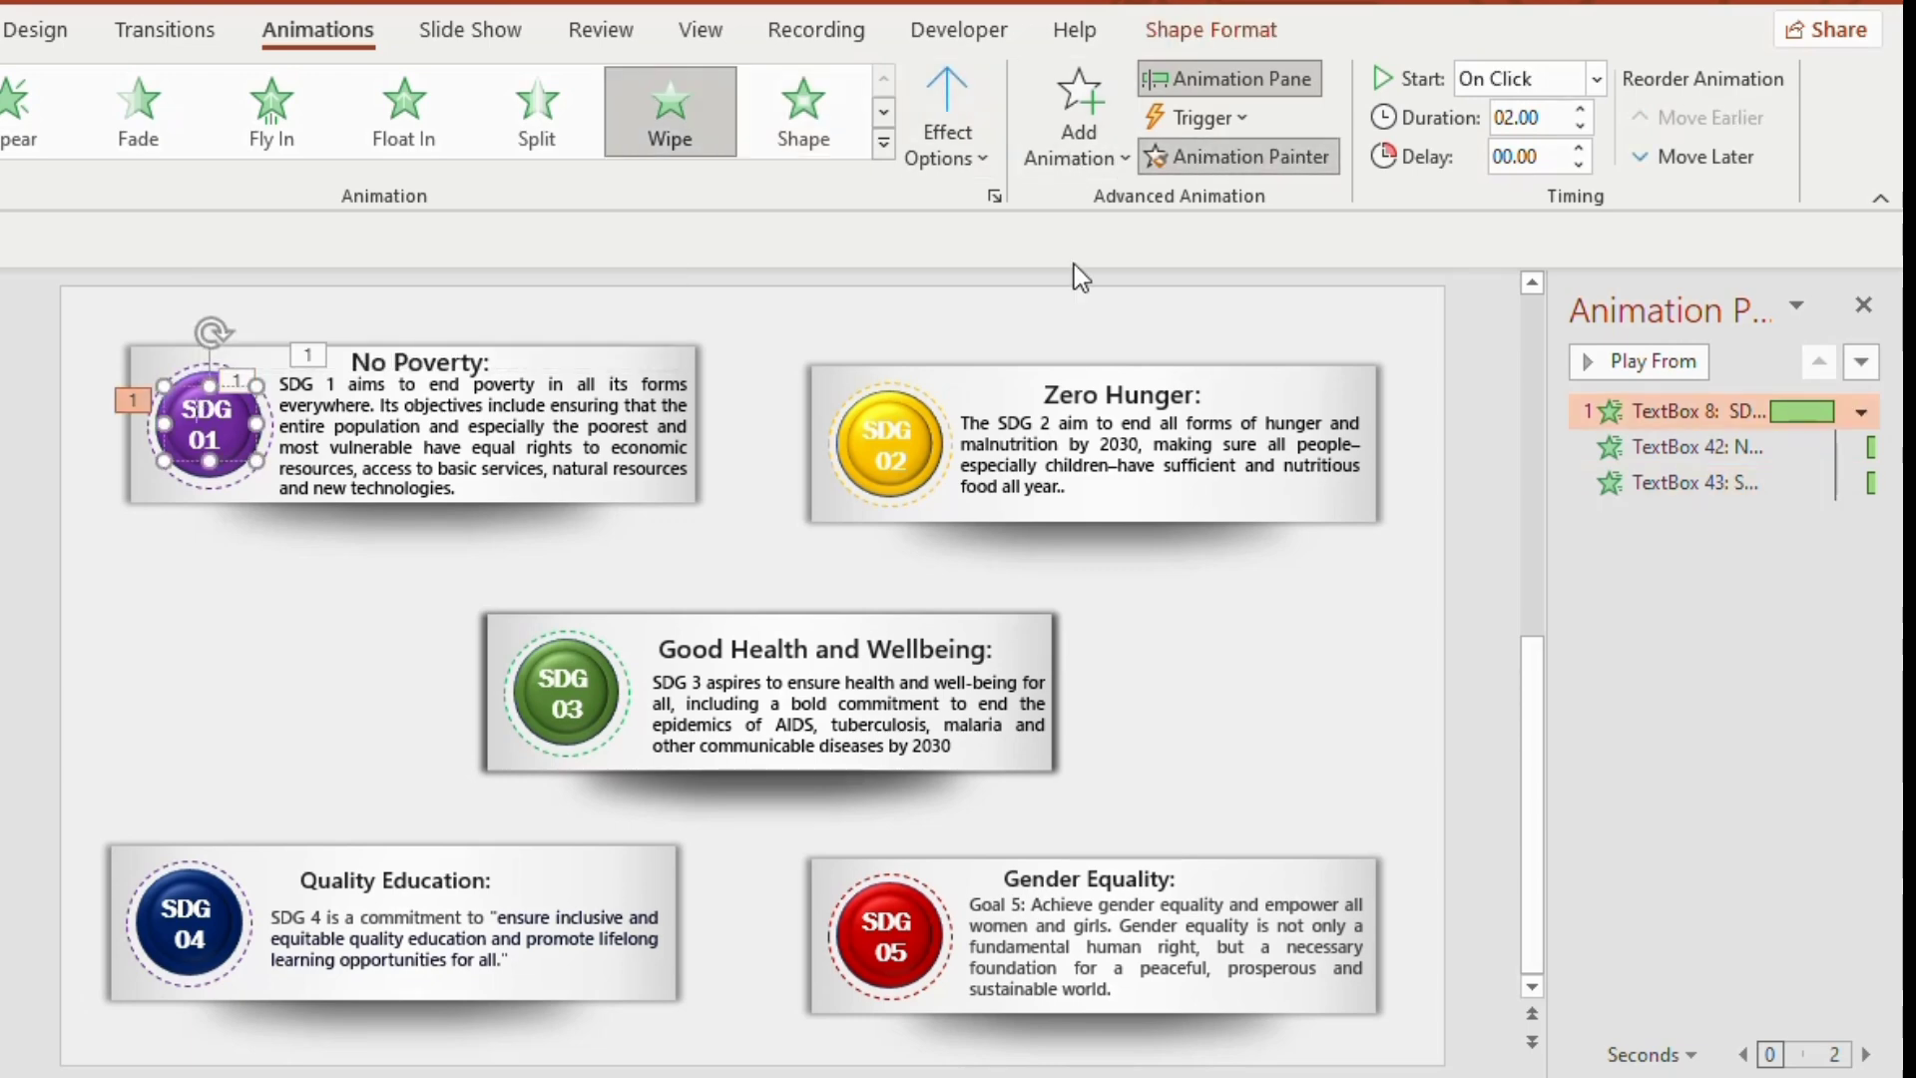
pyautogui.click(880, 429)
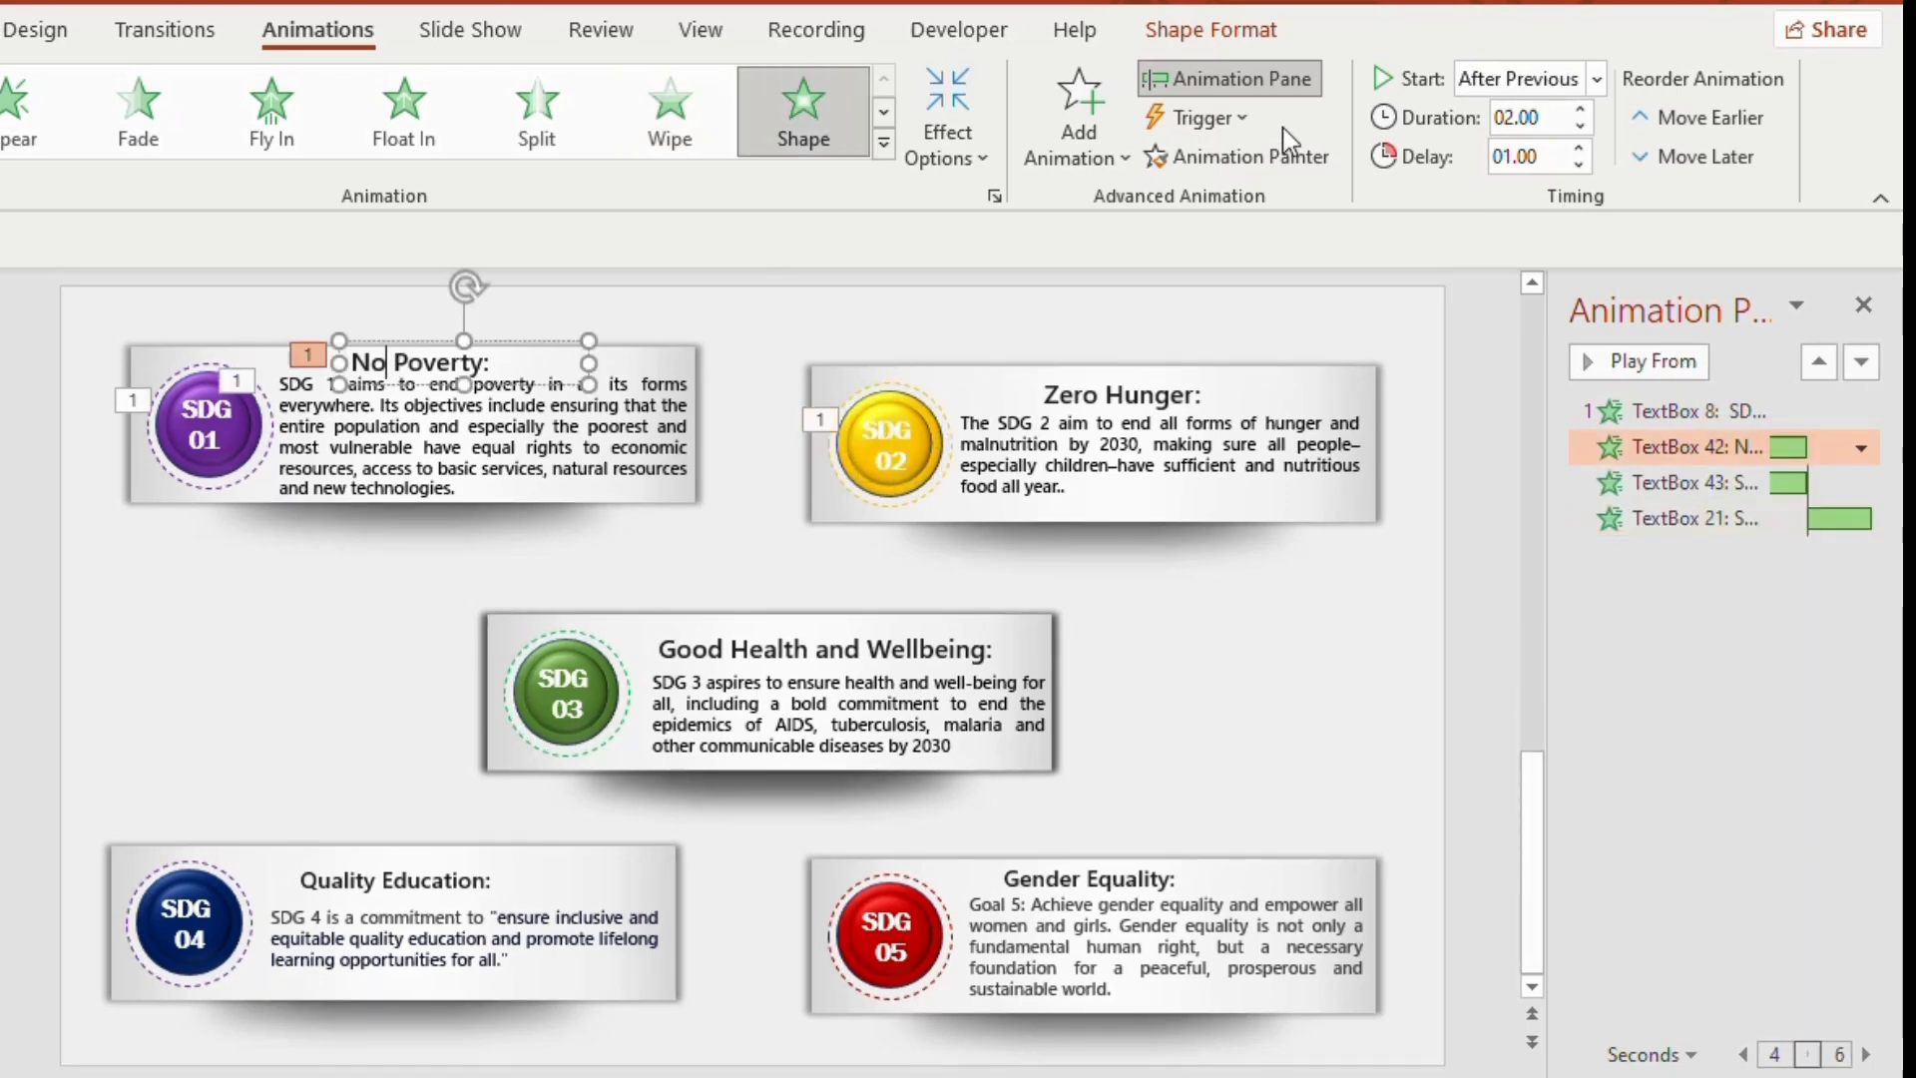
pyautogui.click(1247, 157)
pyautogui.click(1133, 393)
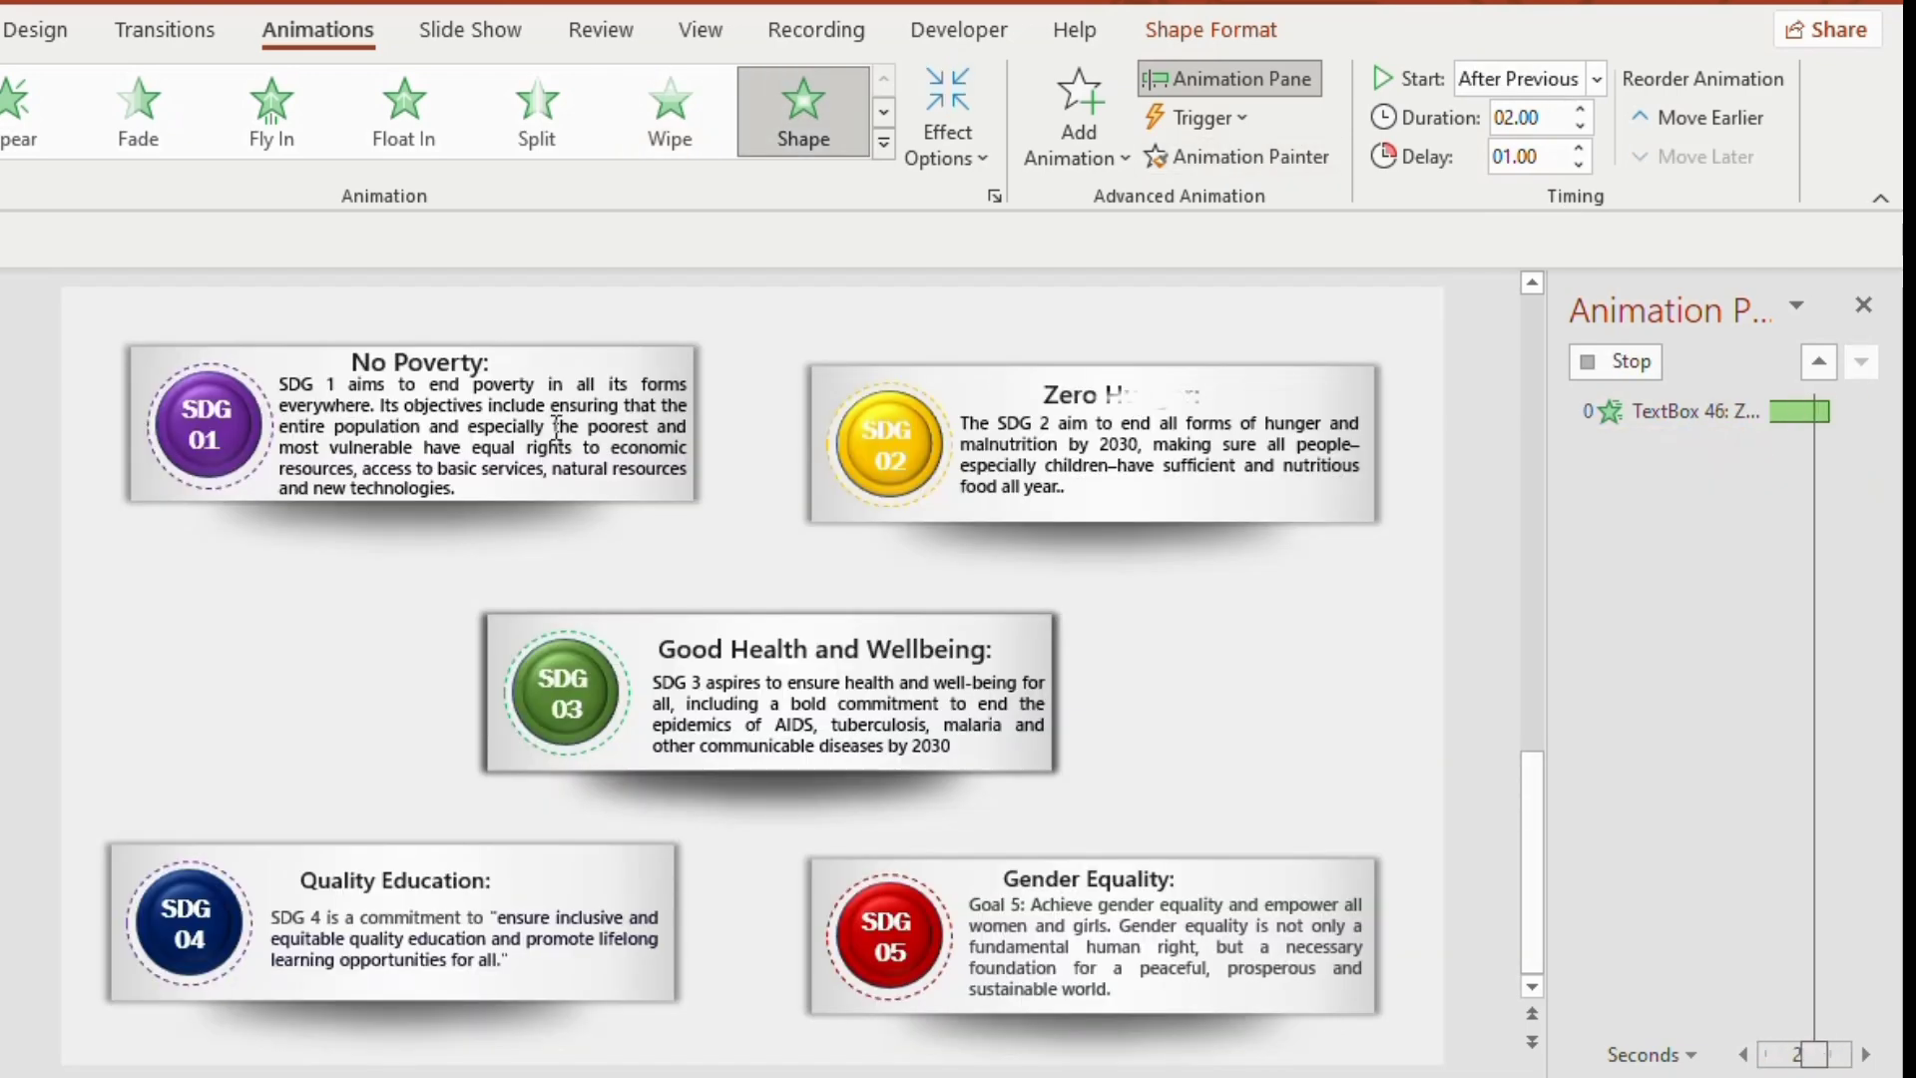
pyautogui.click(1248, 157)
pyautogui.click(1128, 443)
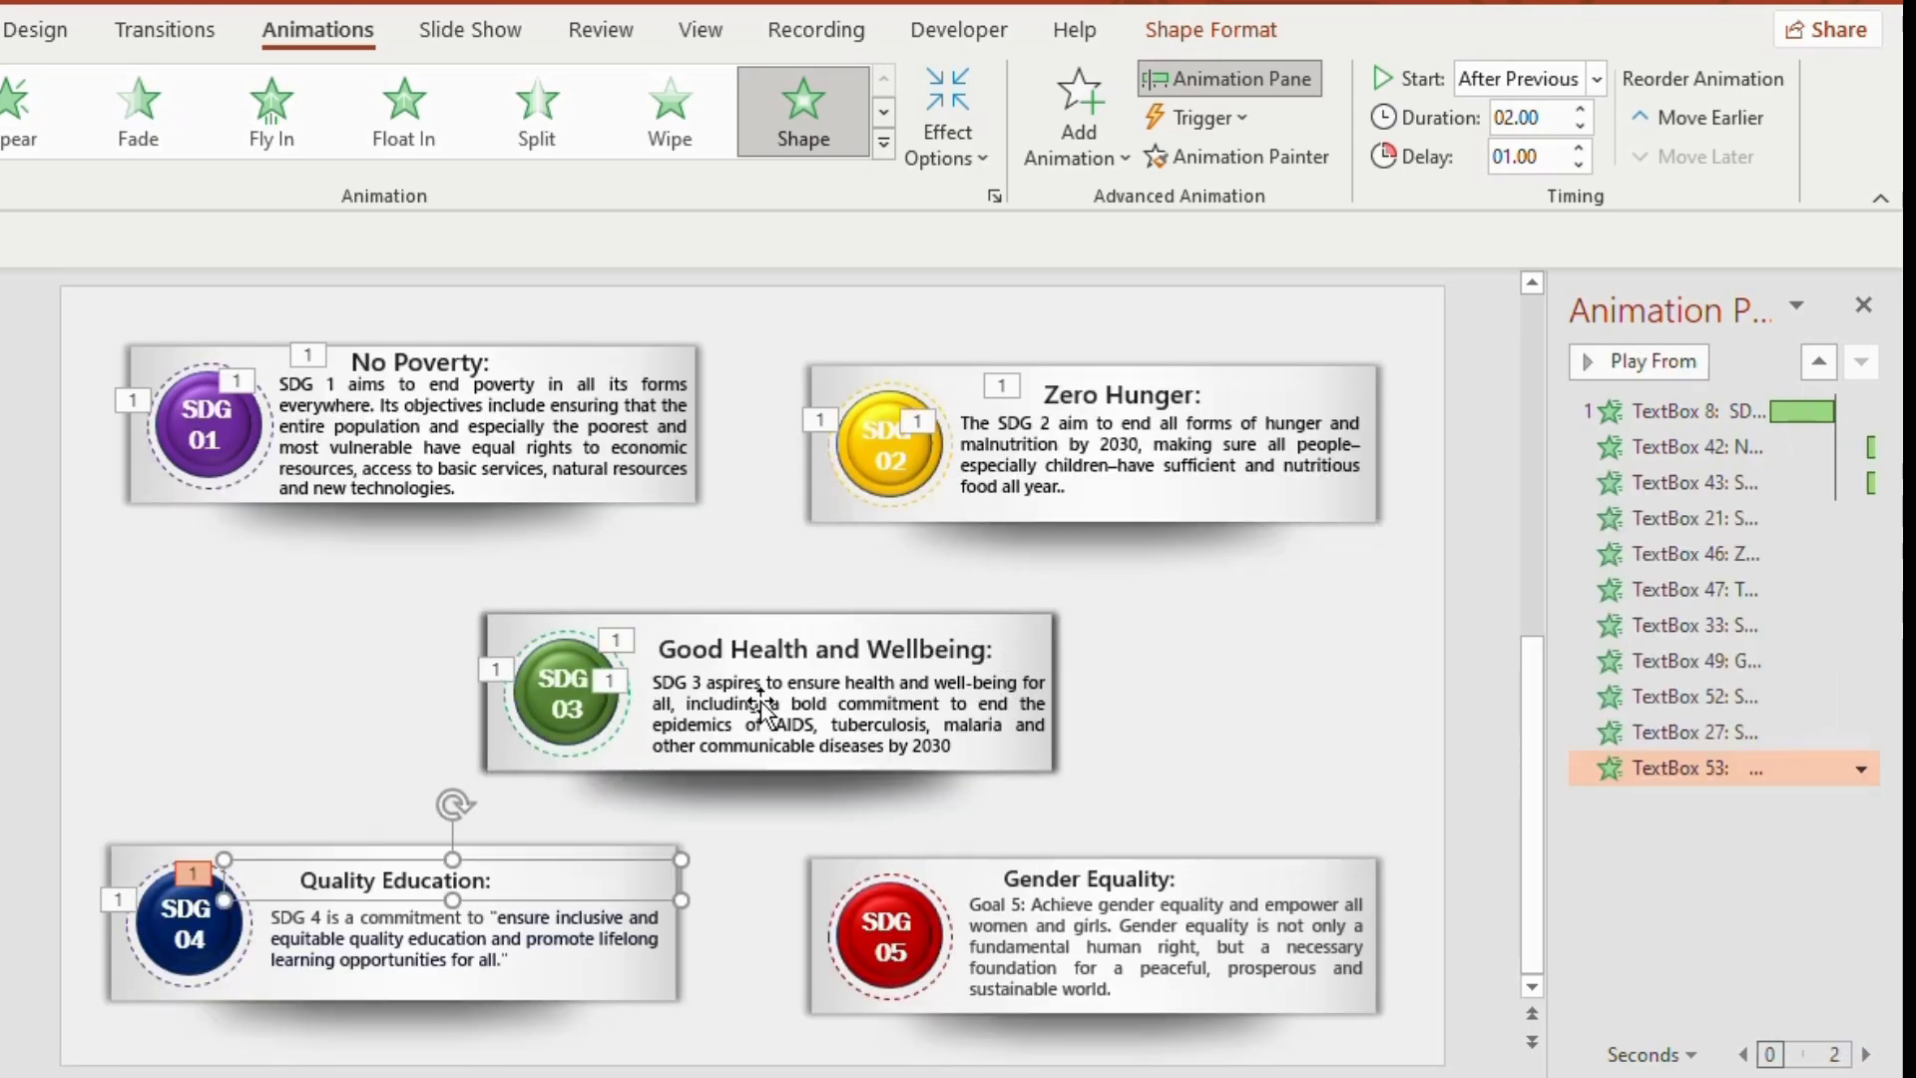
# - Copy the animation onto the Quality Education text, then play the slide show
pyautogui.click(1214, 152)
pyautogui.click(456, 936)
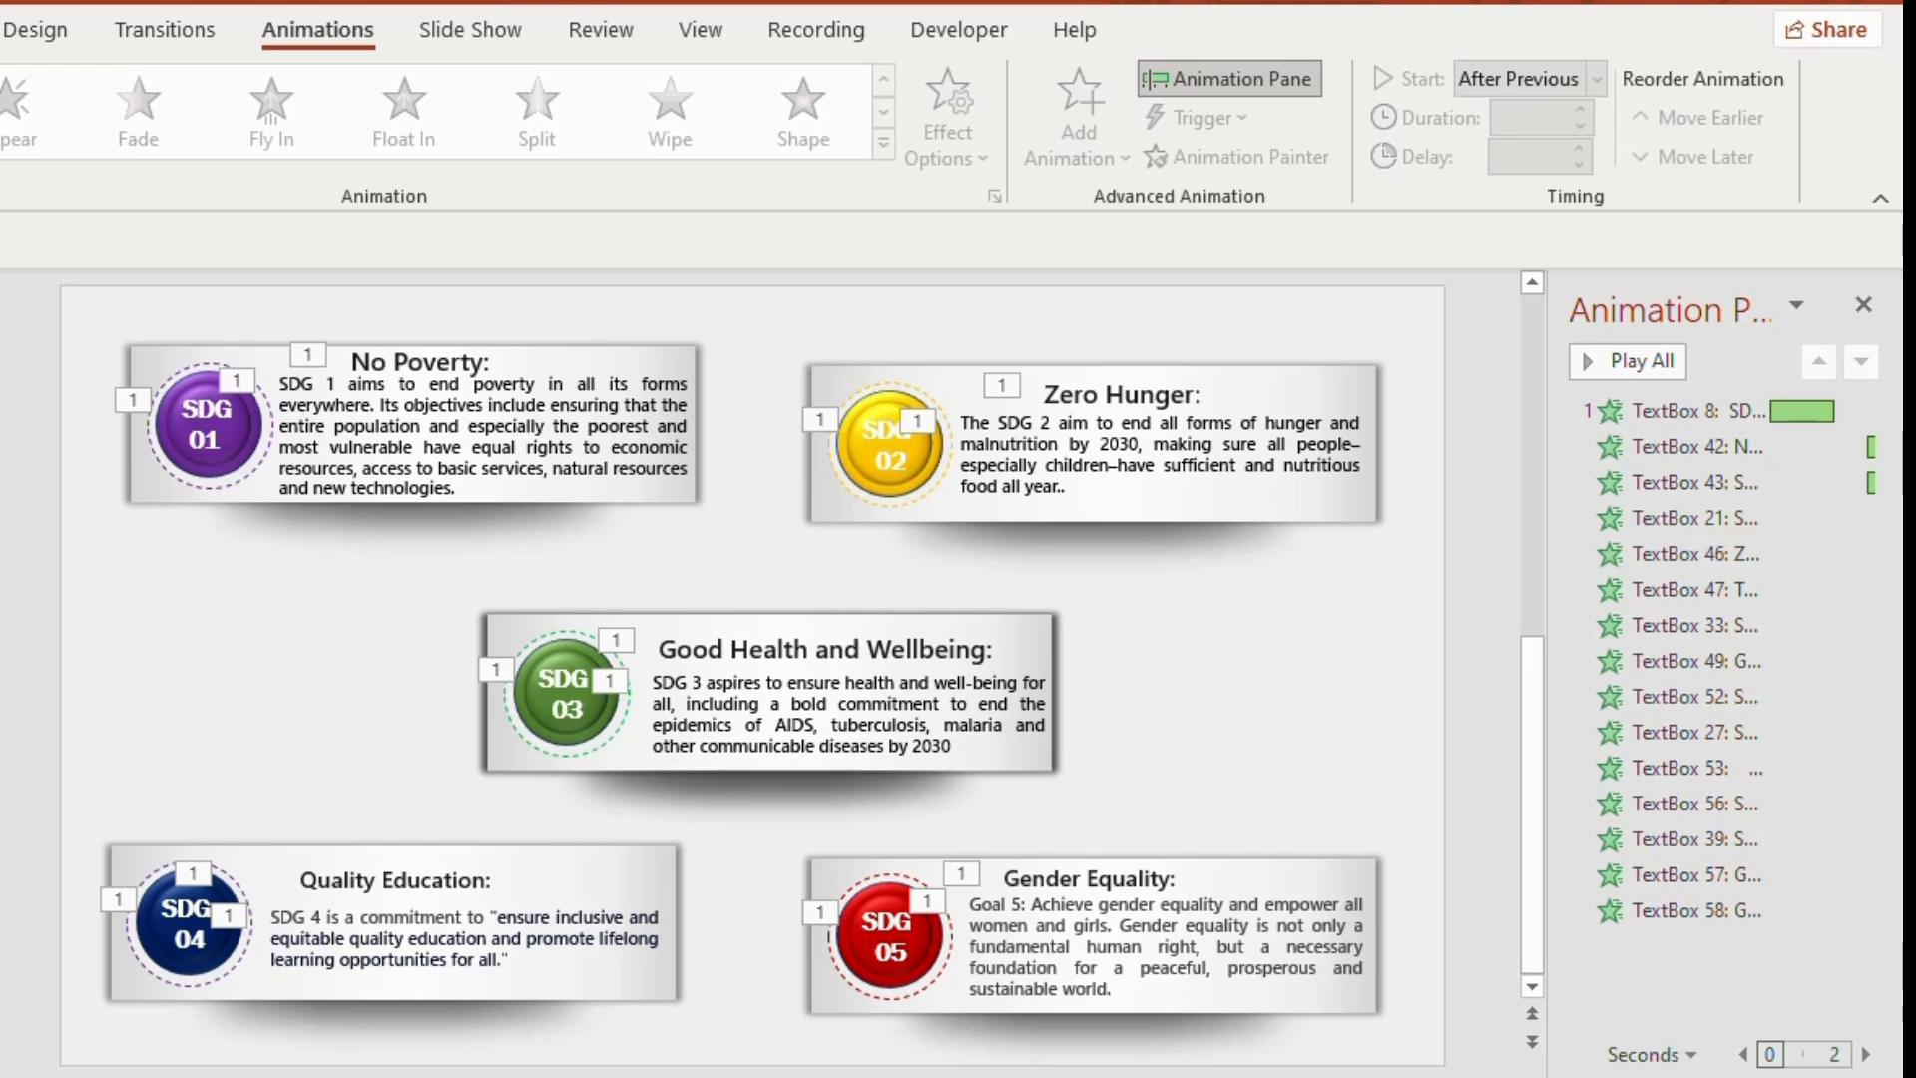
pyautogui.click(1613, 1008)
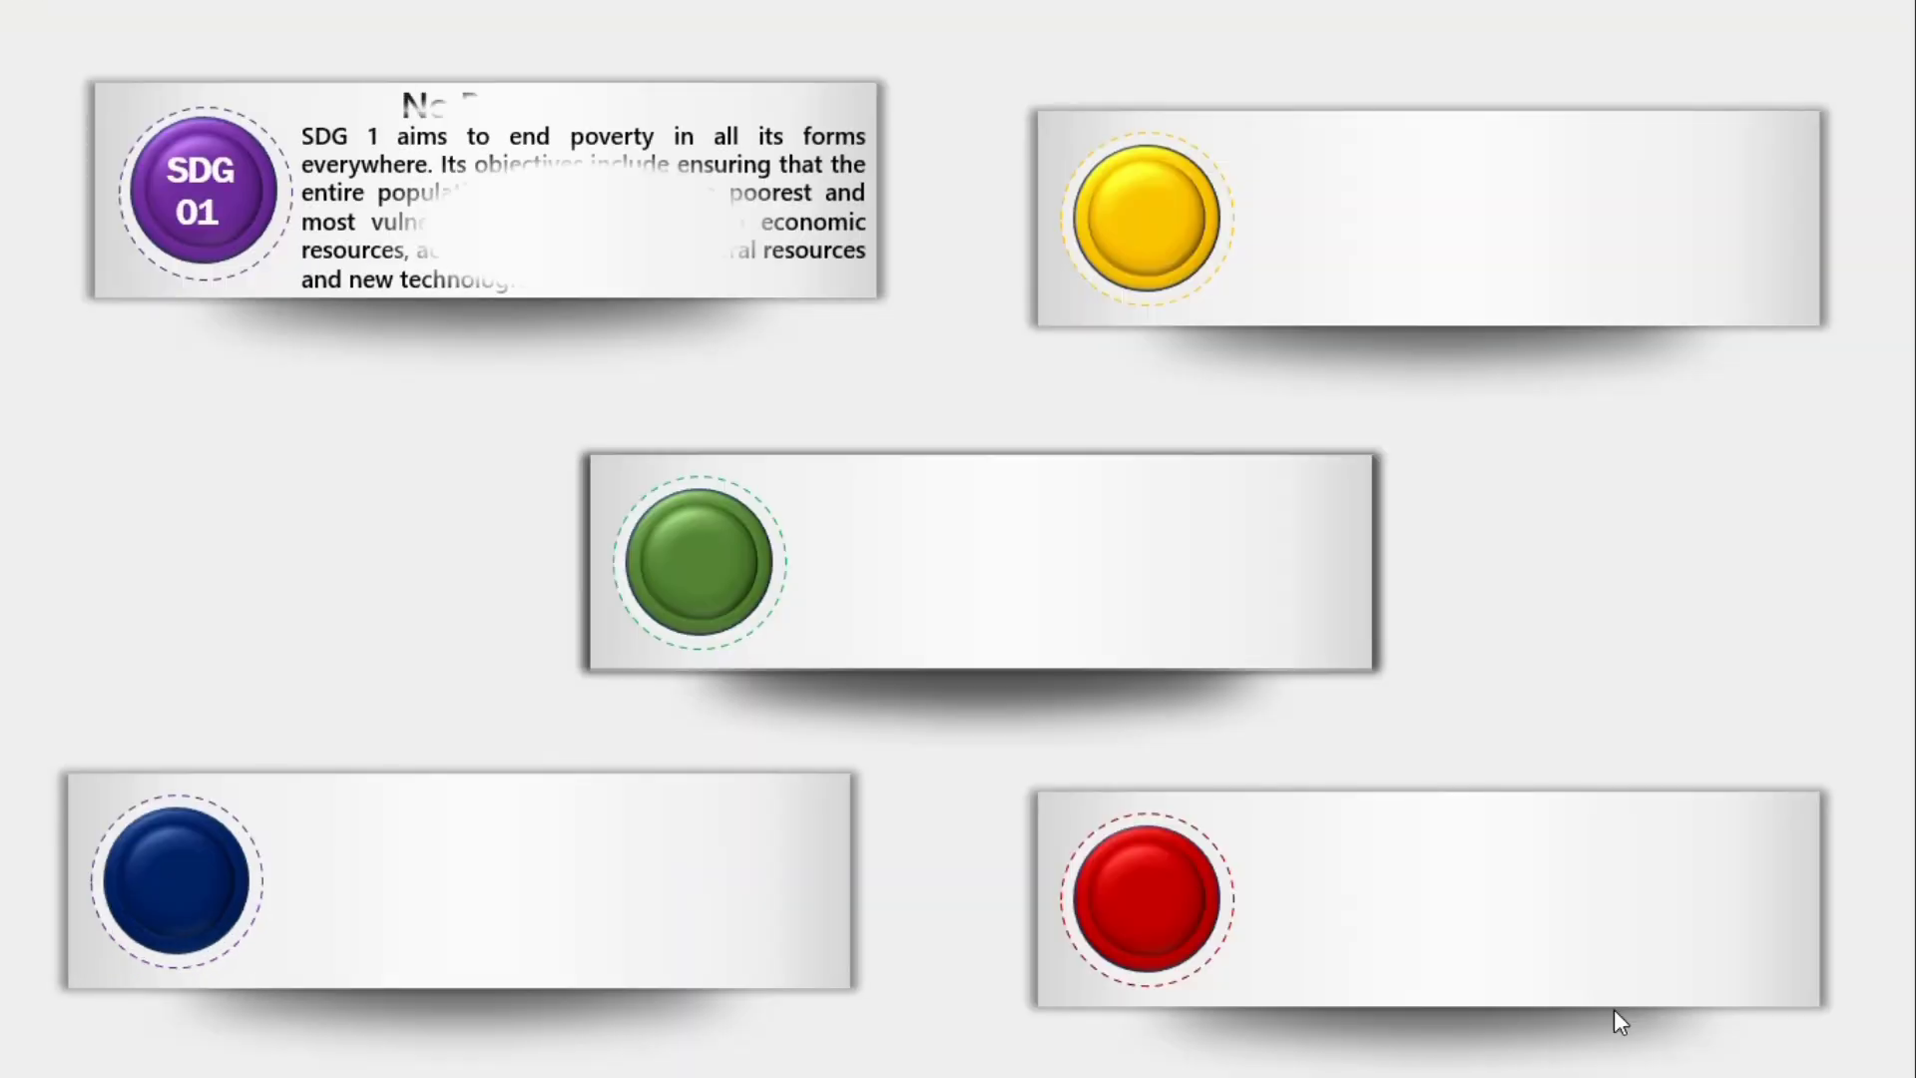